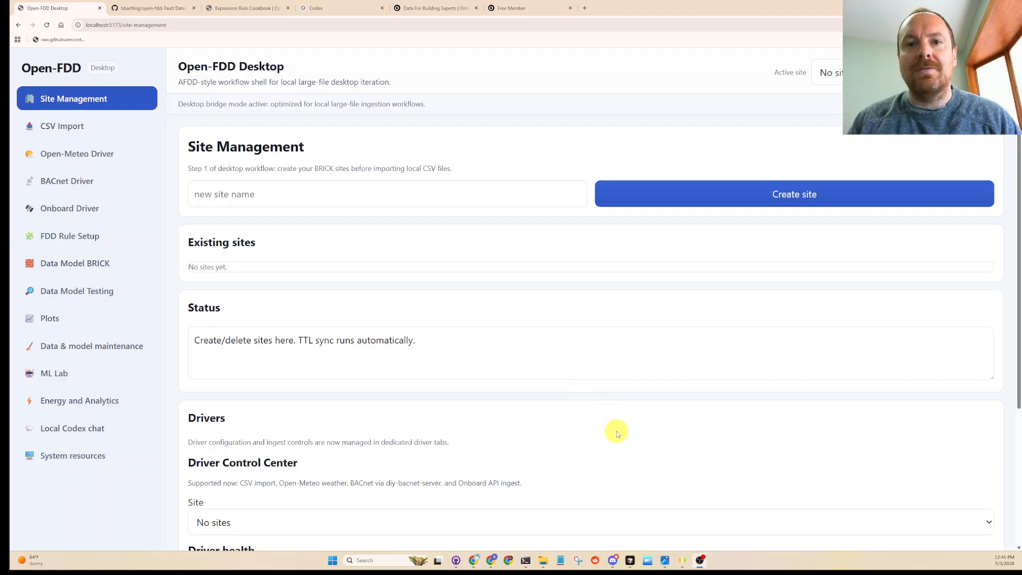
# - Switch to Grafana, inspect the data of McDonough HS AHU02's Point Histories for Selected Equipment panel, and toggle its Excel-compatible CSV download option
pyautogui.click(491, 560)
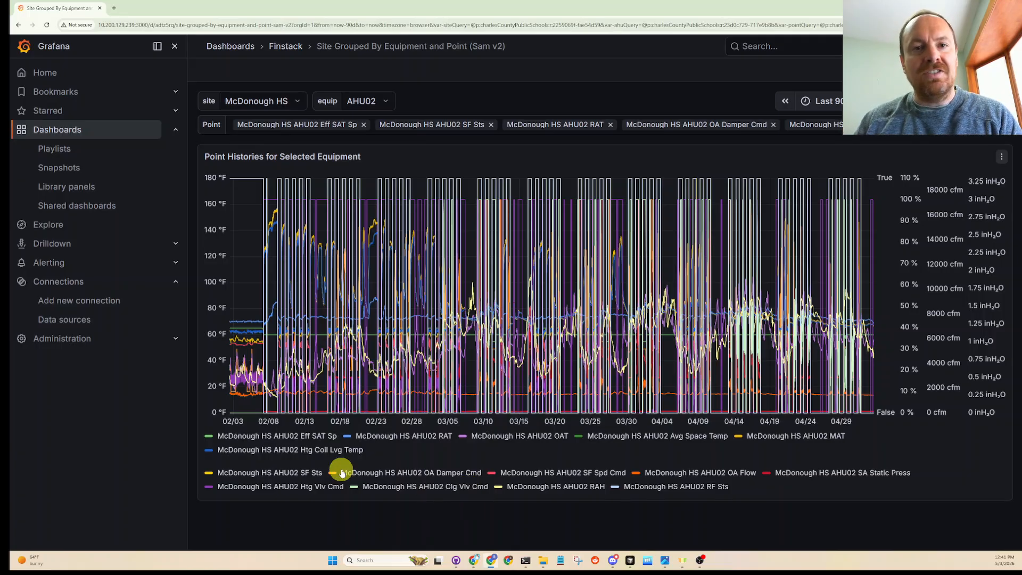
pyautogui.moveTo(448, 402)
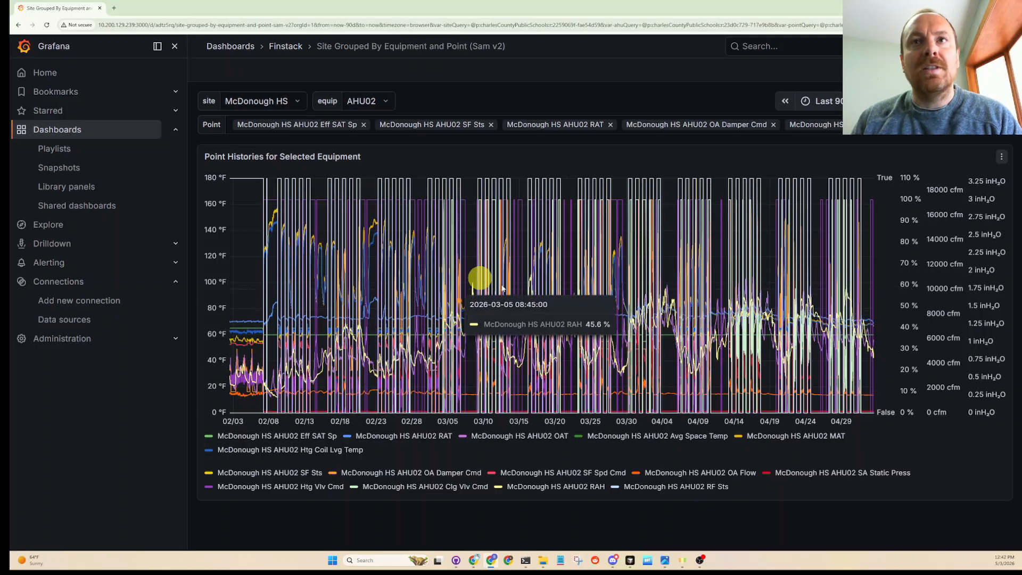
pyautogui.click(1011, 153)
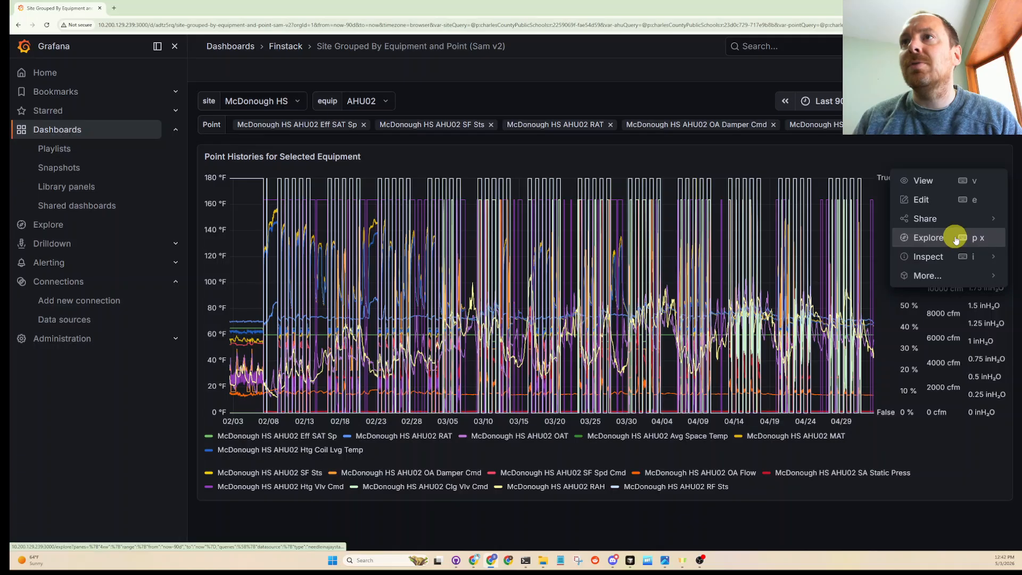
pyautogui.click(869, 261)
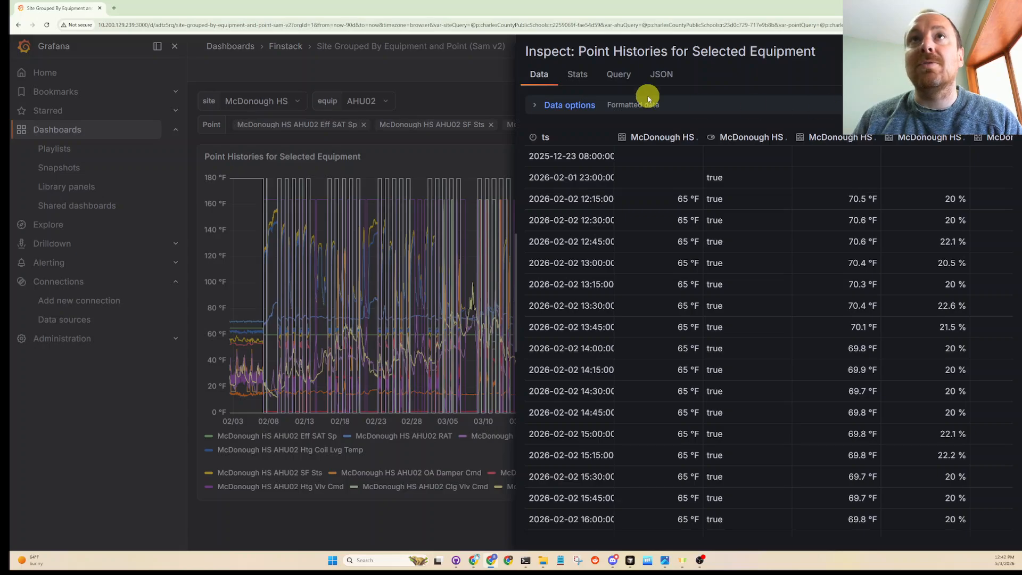
pyautogui.click(538, 105)
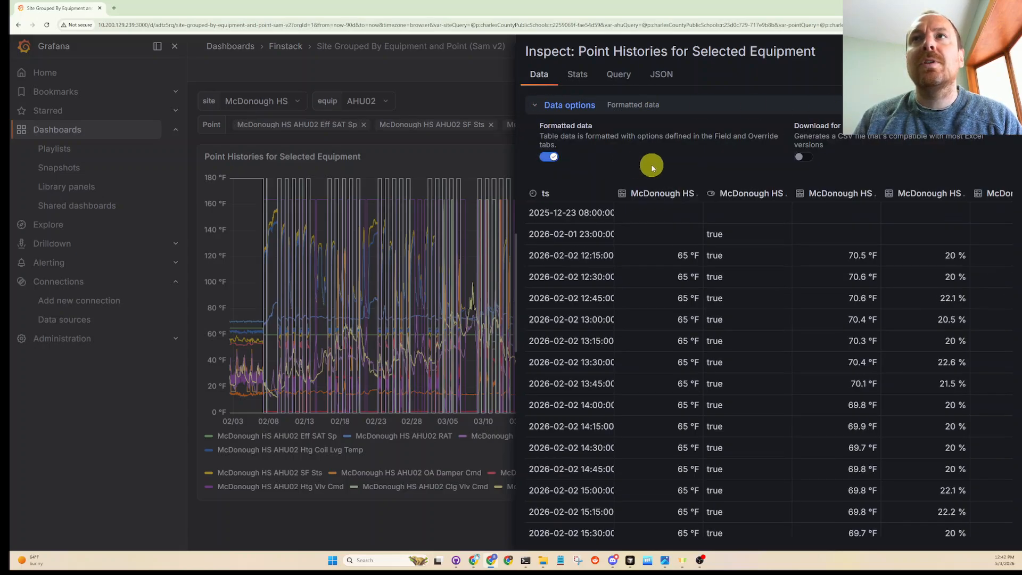
pyautogui.click(804, 156)
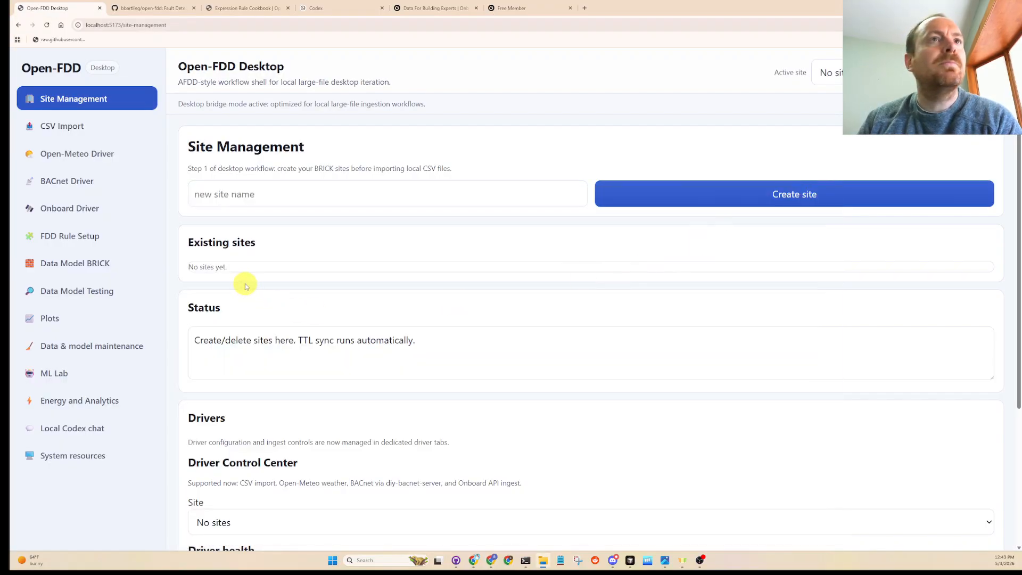
# - Create a site named Testing123 and review its CSV, weather, BACnet and Onboard driver health
pyautogui.click(249, 192)
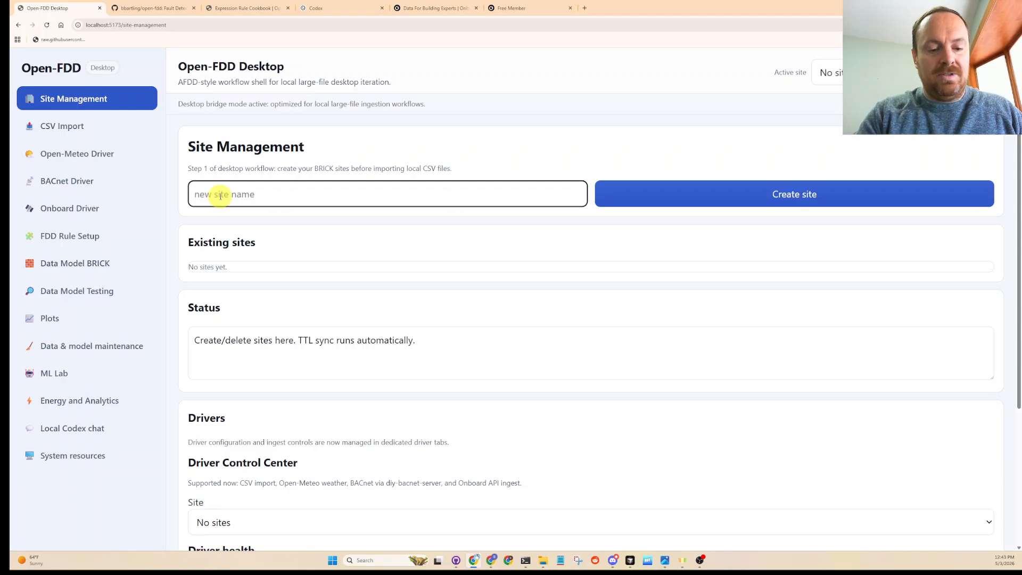
pyautogui.write('Testing123')
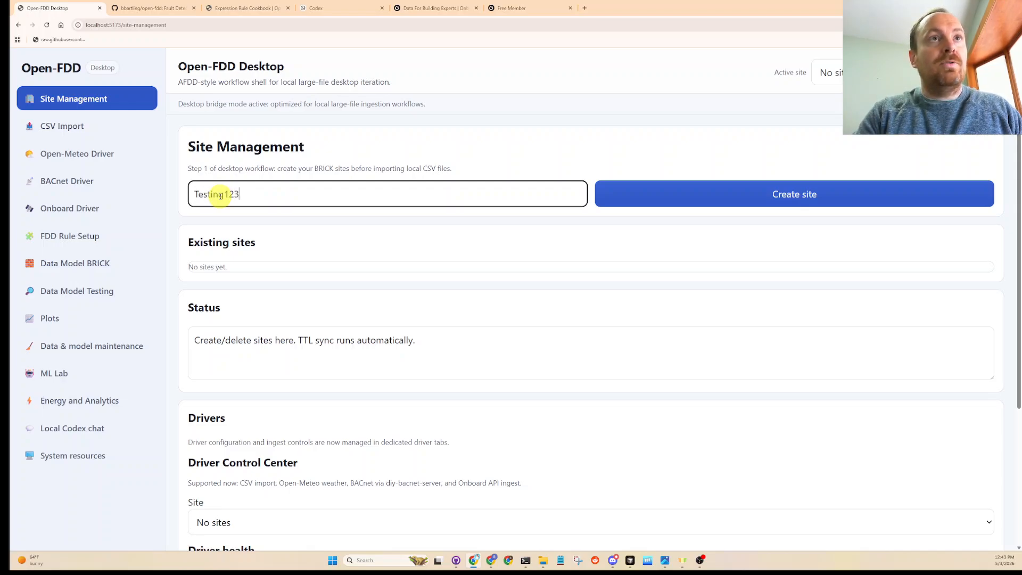
pyautogui.click(689, 193)
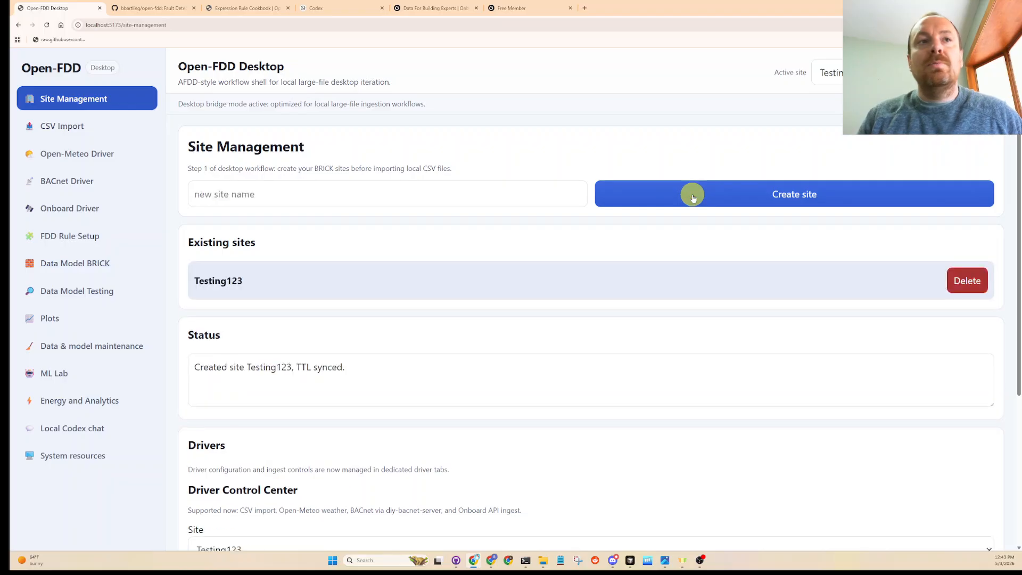
pyautogui.scroll(-4, 350, 354)
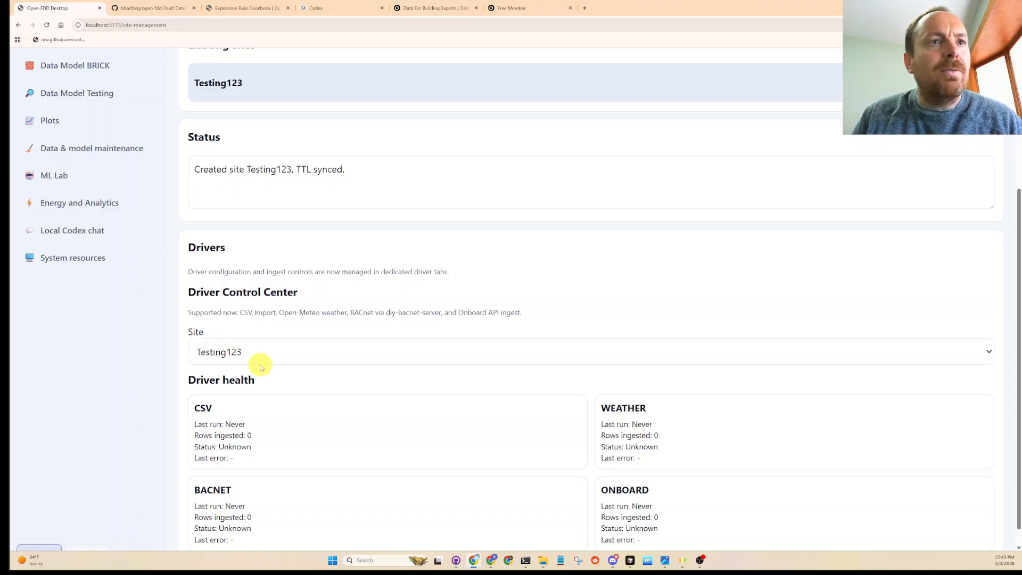
pyautogui.scroll(-1, 262, 373)
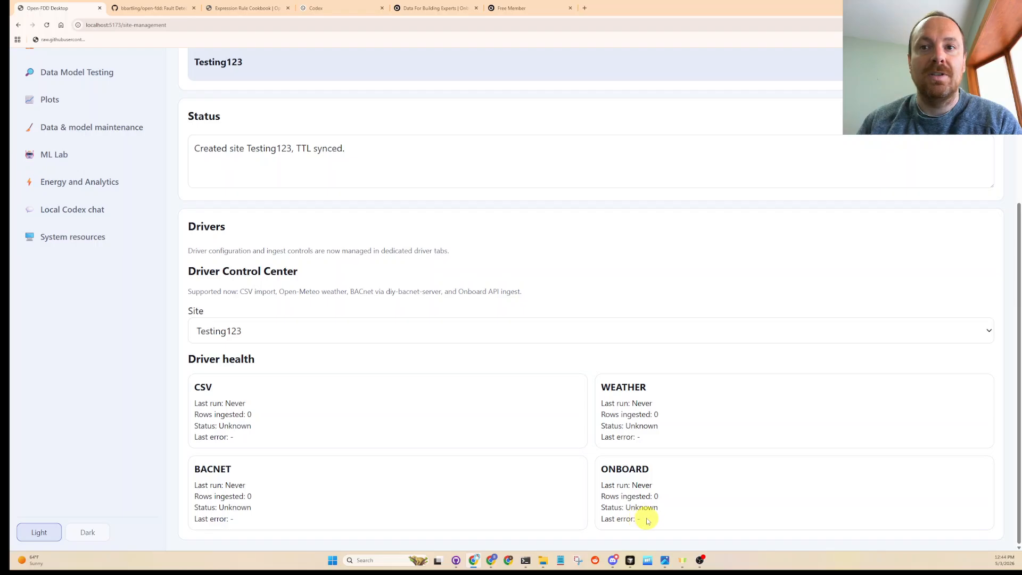
pyautogui.moveTo(644, 520); pyautogui.dragTo(595, 461)
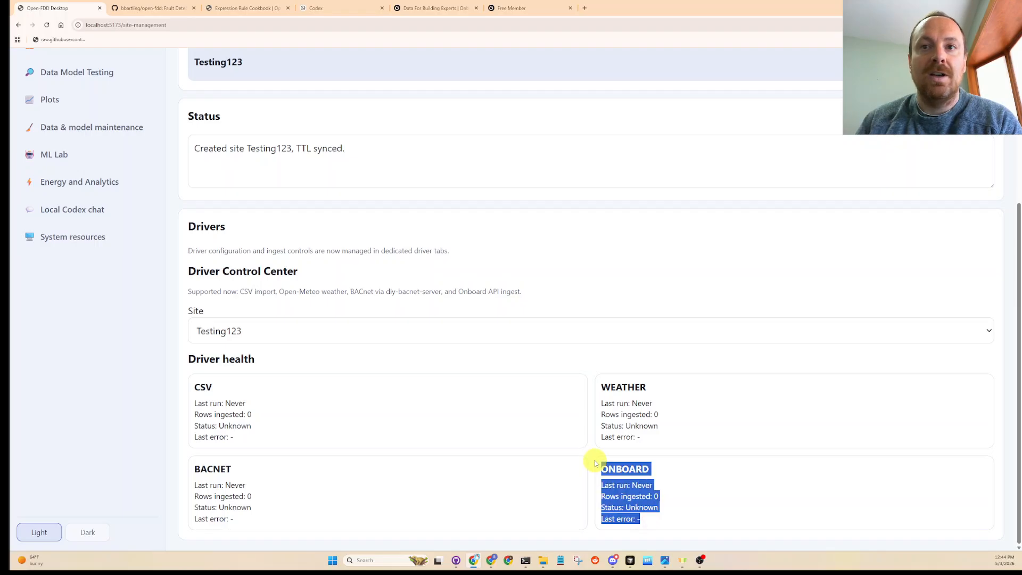
pyautogui.click(651, 514)
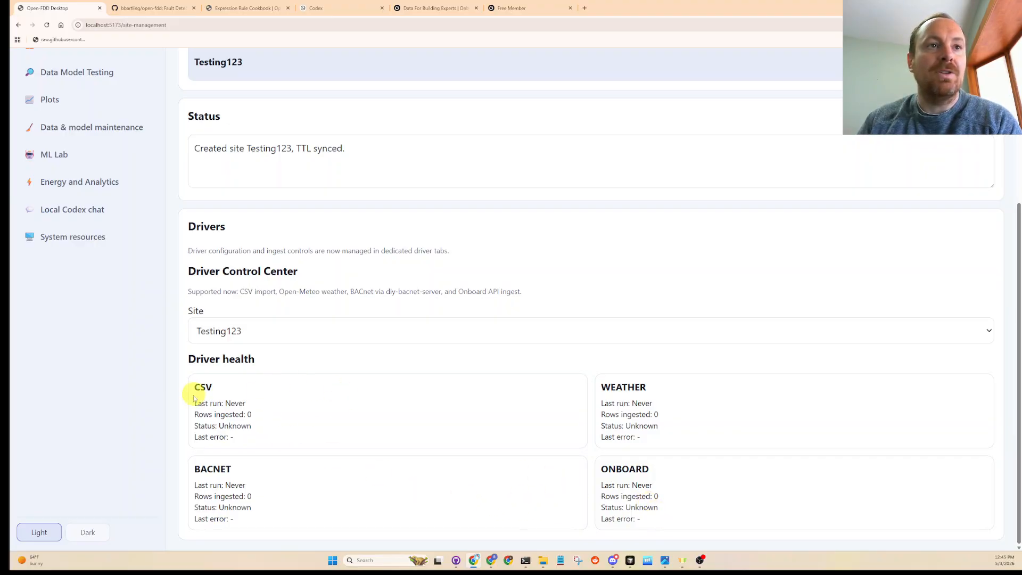
pyautogui.scroll(4, 136, 376)
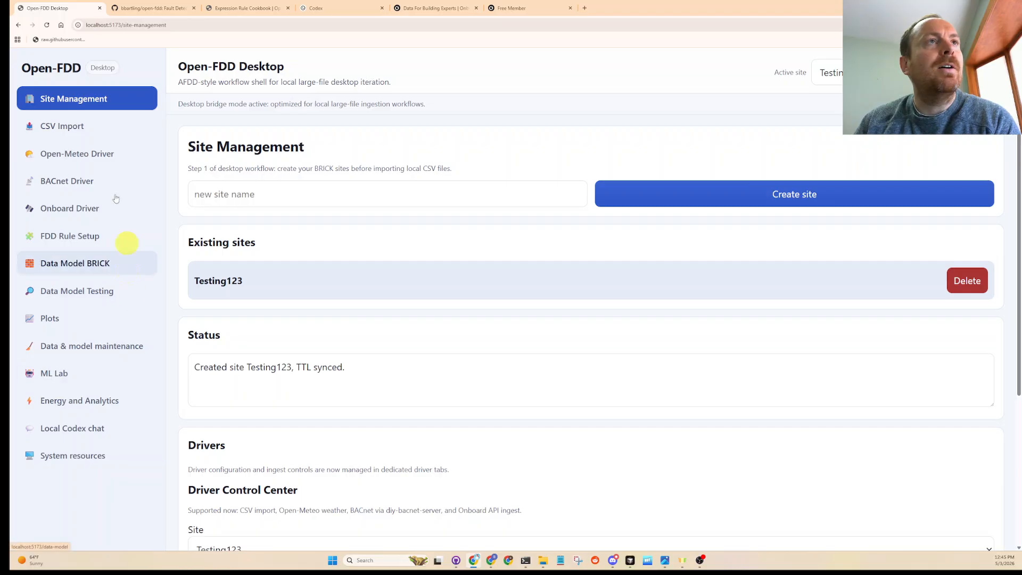
pyautogui.click(66, 126)
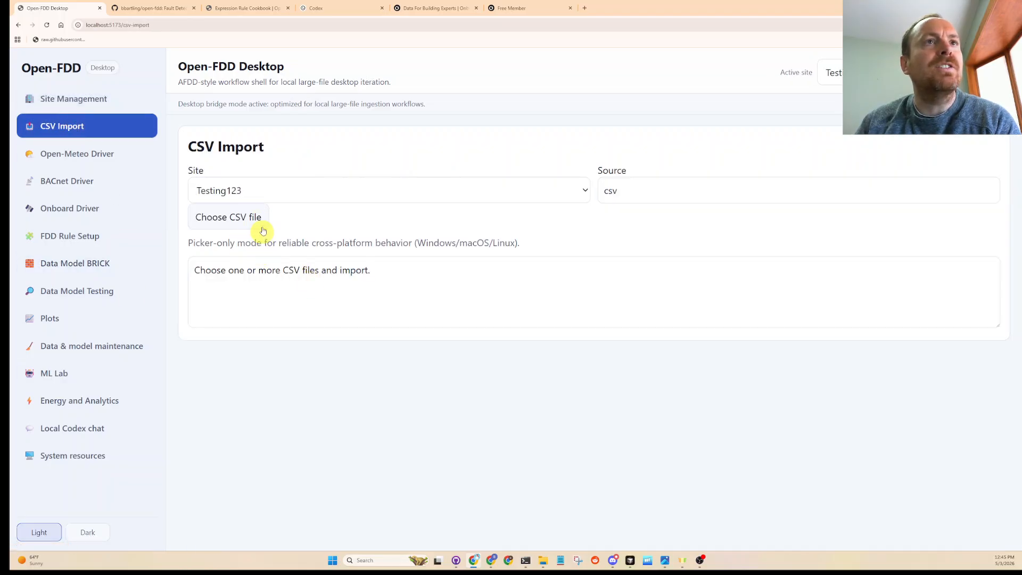
pyautogui.click(250, 216)
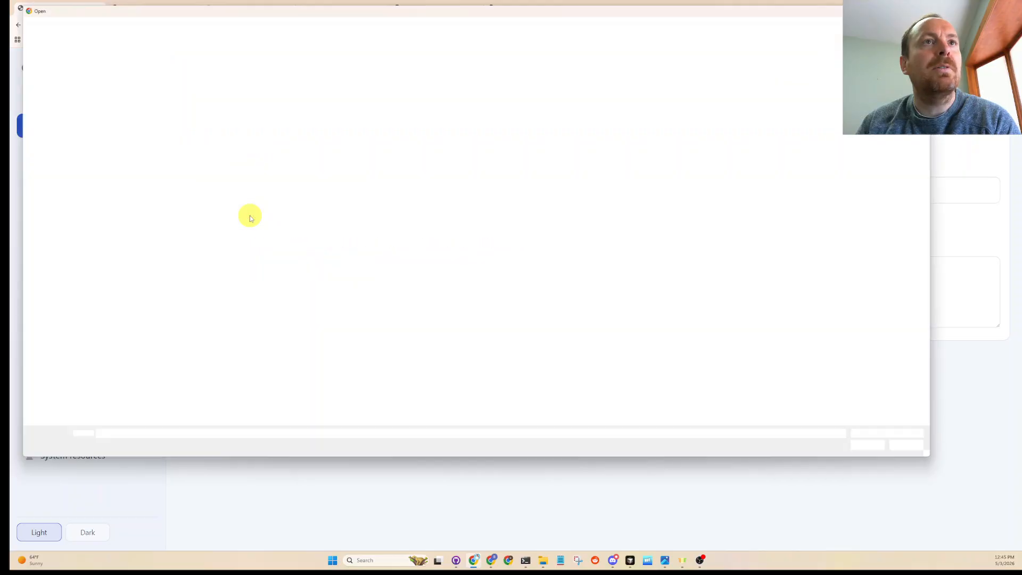
pyautogui.click(46, 169)
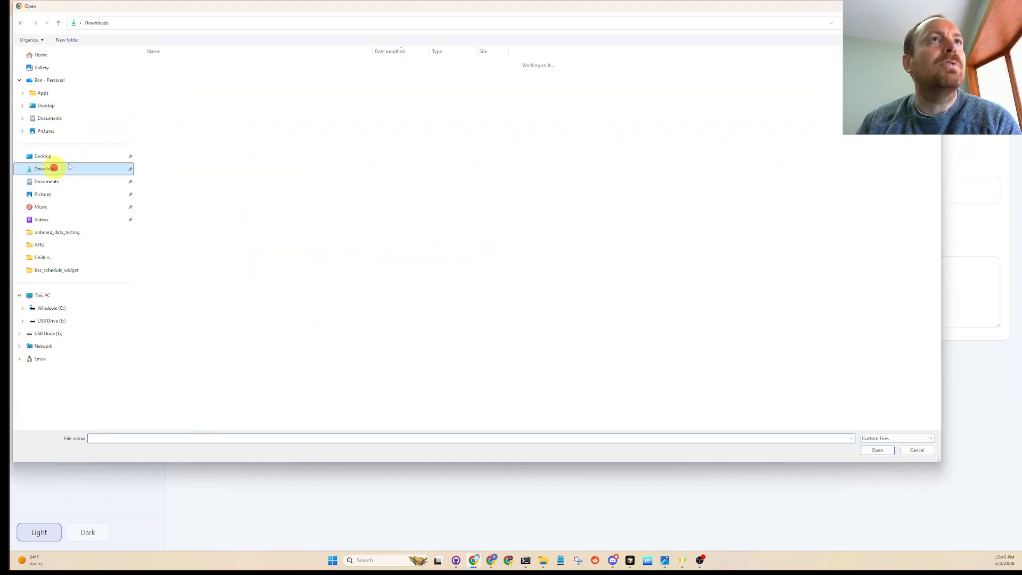
pyautogui.doubleClick(171, 73)
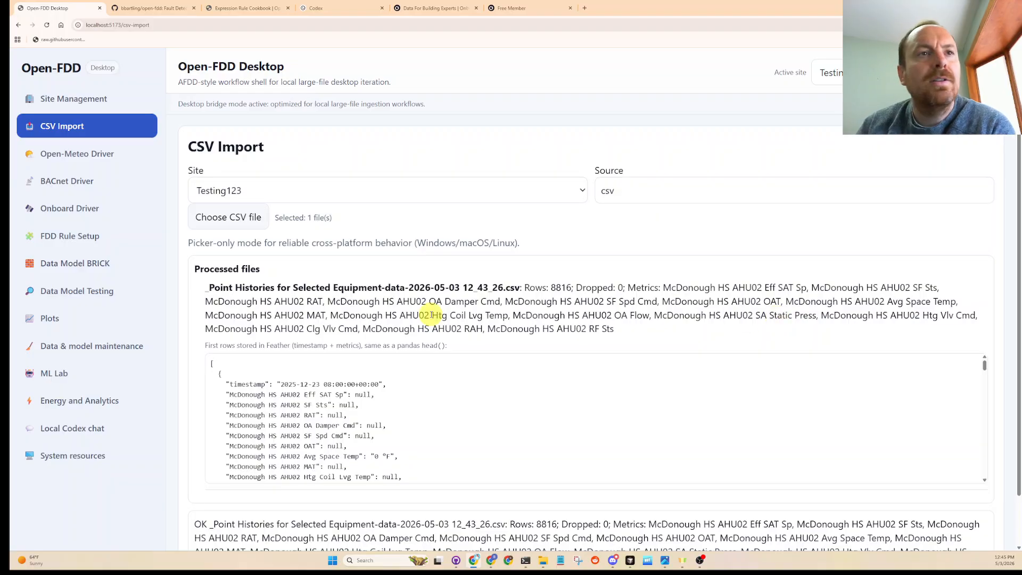
# - Examine the preview of the first imported rows, checking the units stored with the AHU02 static pressure and valve command values
pyautogui.scroll(-5, 384, 411)
pyautogui.scroll(-5, 383, 414)
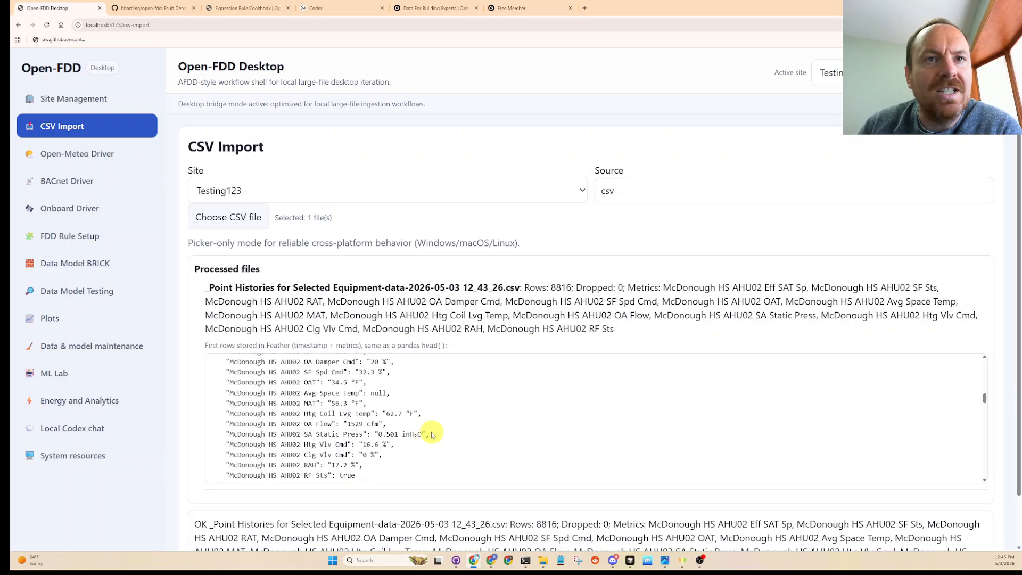
pyautogui.moveTo(430, 434)
pyautogui.mouseDown()
pyautogui.moveTo(380, 432)
pyautogui.moveTo(422, 434)
pyautogui.mouseUp()
pyautogui.click(413, 434)
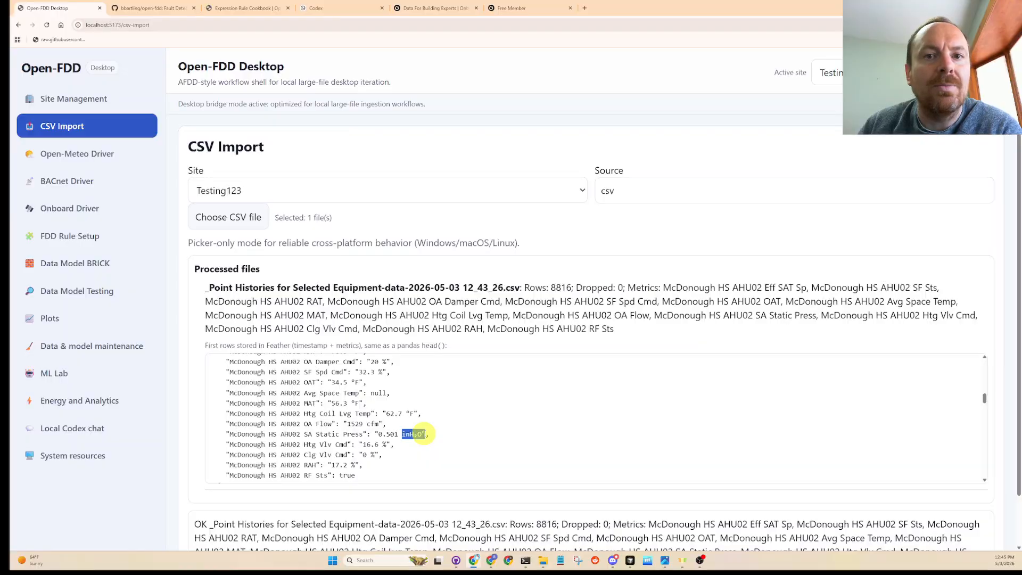
pyautogui.moveTo(393, 458); pyautogui.dragTo(342, 434)
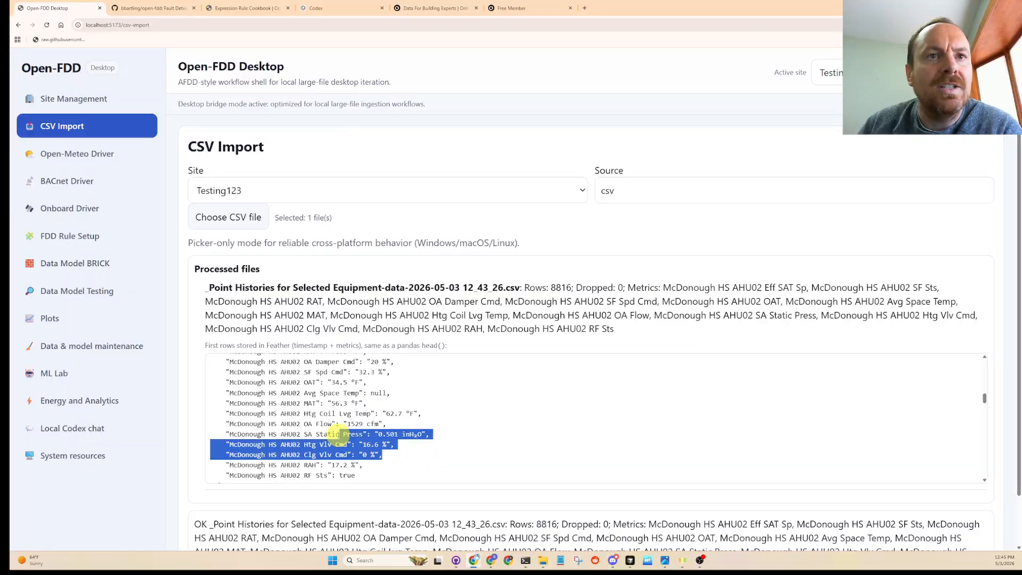
pyautogui.doubleClick(369, 454)
pyautogui.scroll(-2, 394, 450)
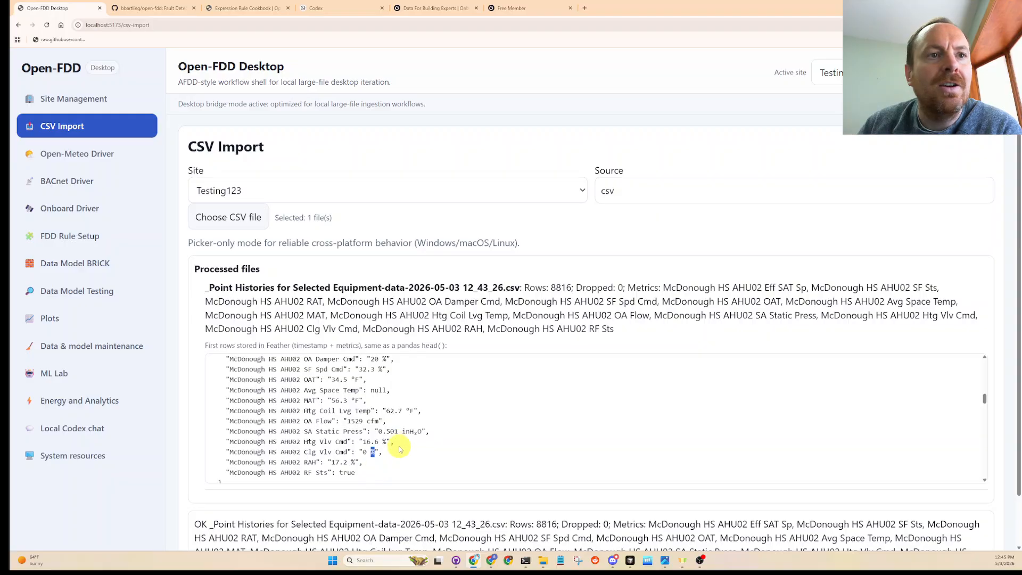
# - Review the import summary message and the timestamps and AHU02 point values in the following preview rows
pyautogui.scroll(-1, 375, 504)
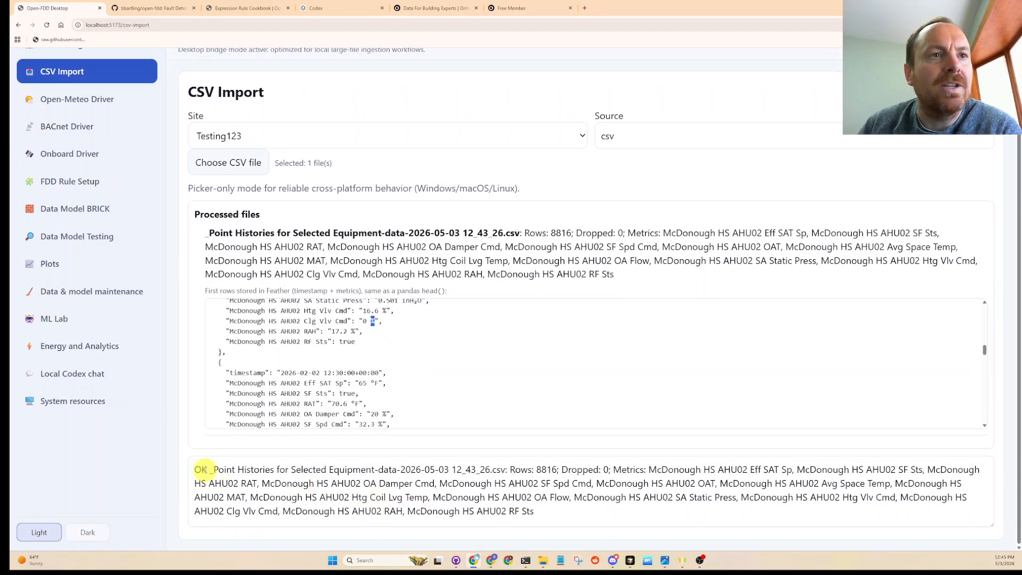
pyautogui.click(195, 469)
pyautogui.moveTo(195, 469); pyautogui.dragTo(554, 514)
pyautogui.click(554, 513)
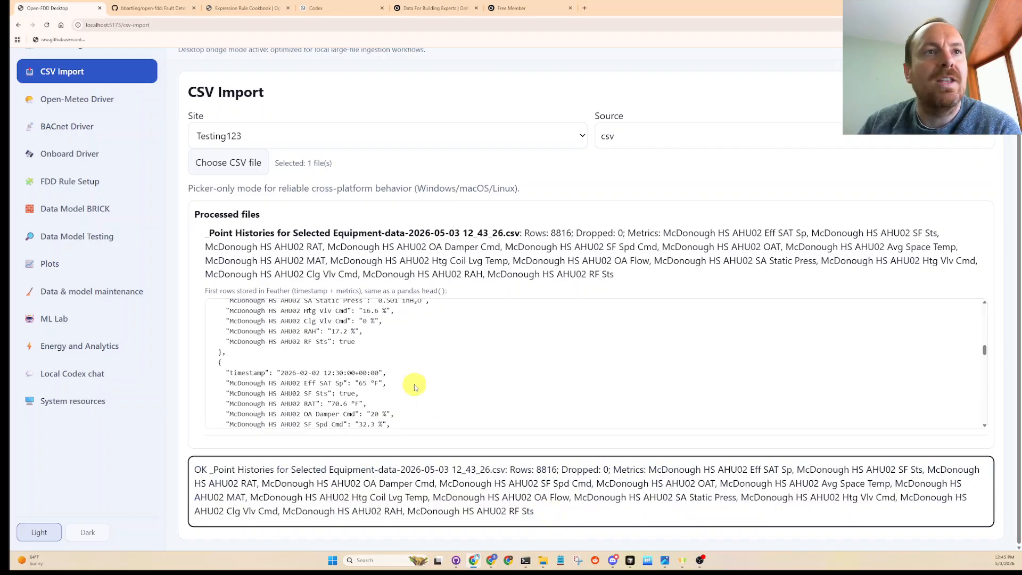
pyautogui.click(393, 375)
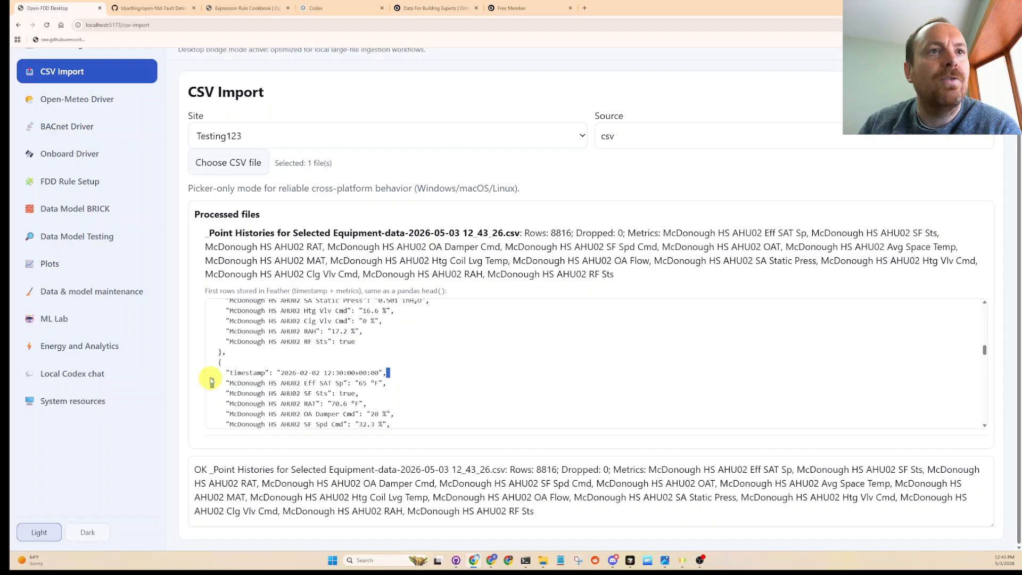
pyautogui.moveTo(209, 371); pyautogui.dragTo(382, 330)
pyautogui.click(381, 329)
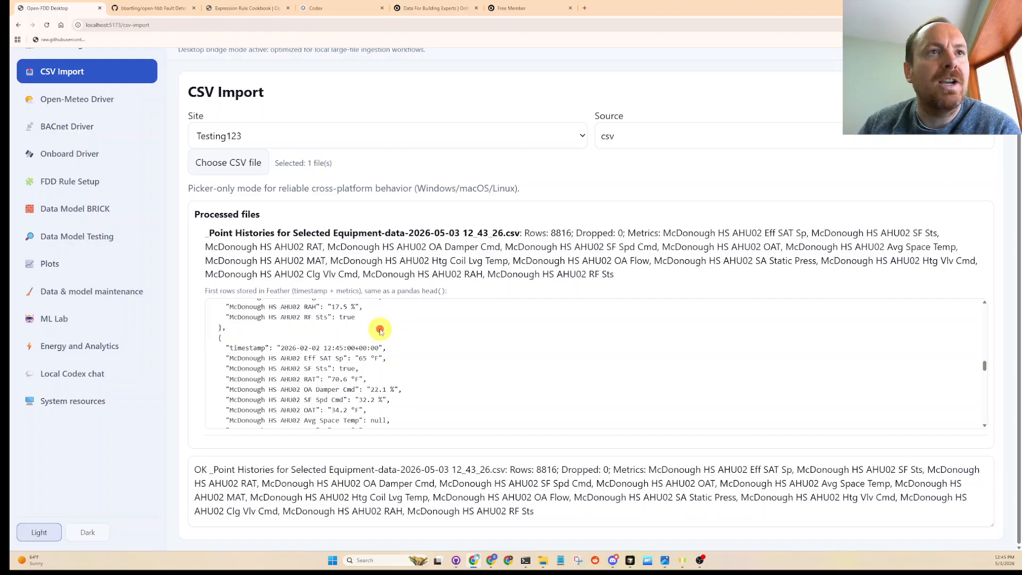
pyautogui.moveTo(404, 414); pyautogui.dragTo(213, 371)
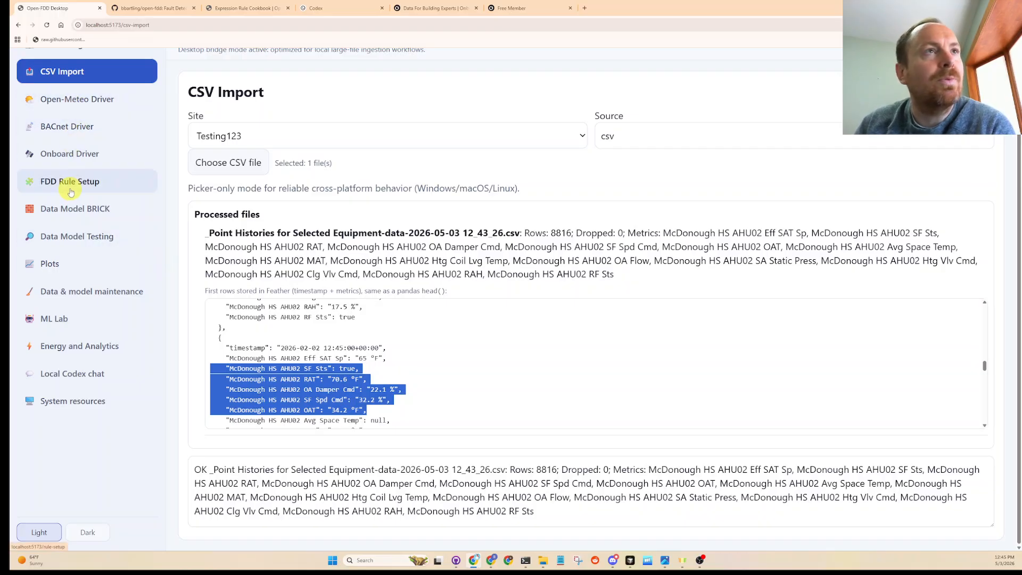
# - Open the FDD rule setup page and read the Expression Rule Cookbook documentation from its introduction through AHU Rule A
pyautogui.click(69, 183)
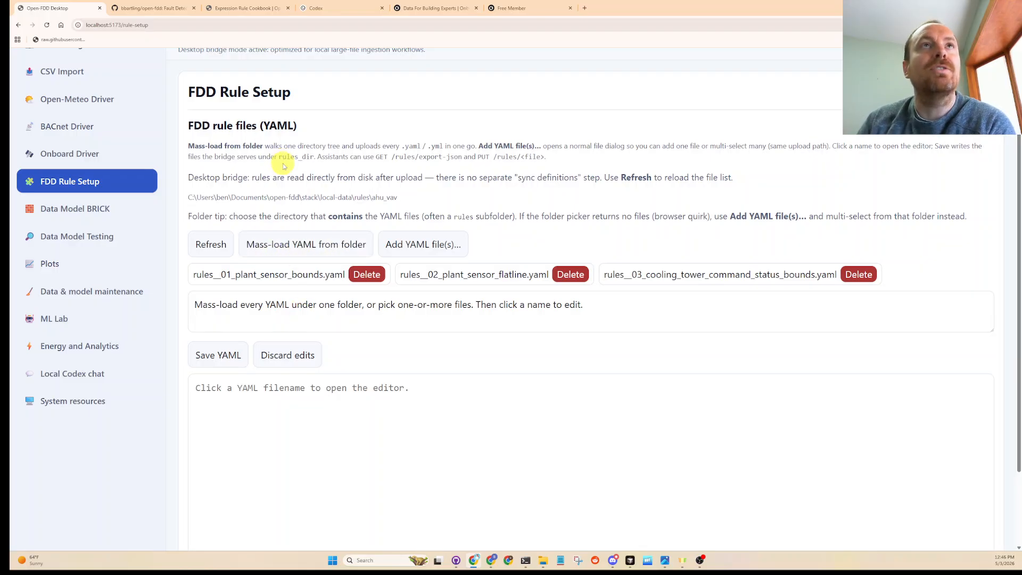
pyautogui.click(255, 7)
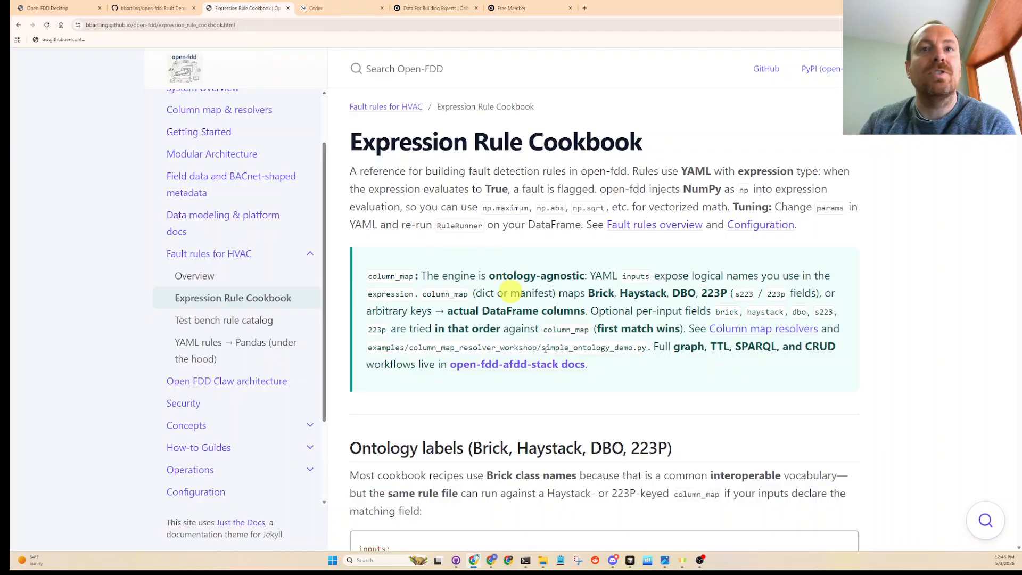
pyautogui.scroll(-5, 558, 467)
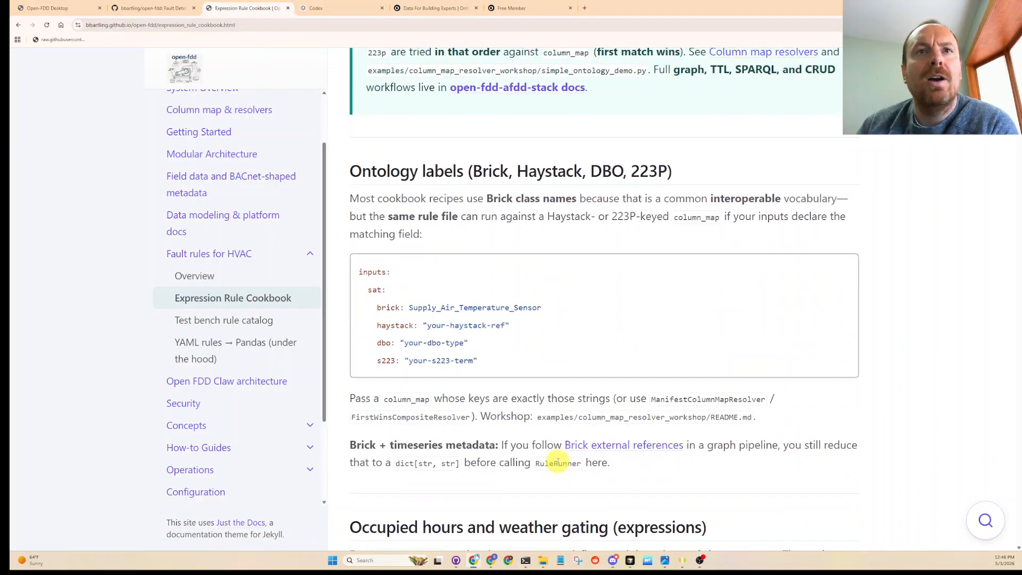
pyautogui.scroll(-5, 553, 463)
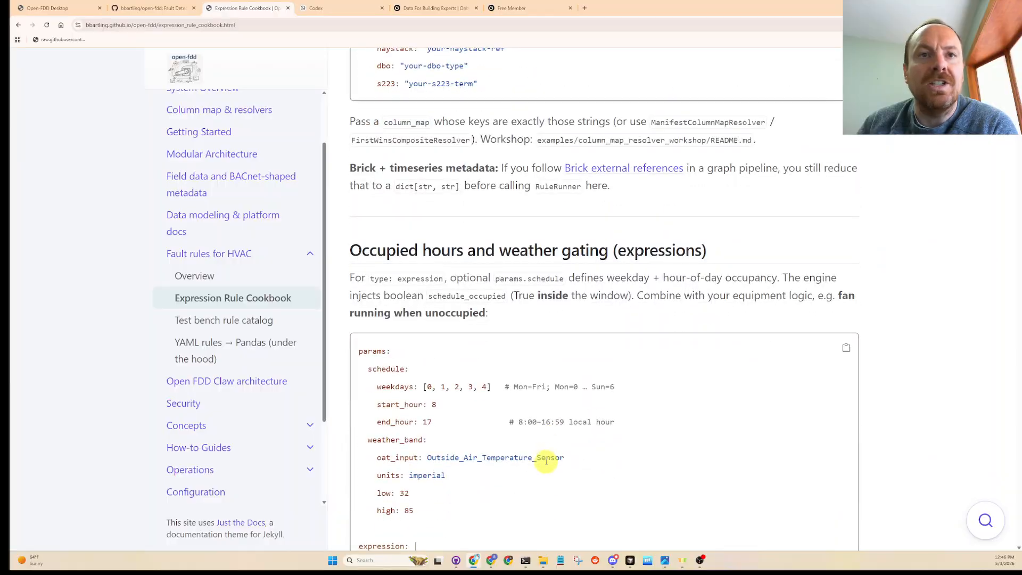
pyautogui.scroll(-12, 546, 461)
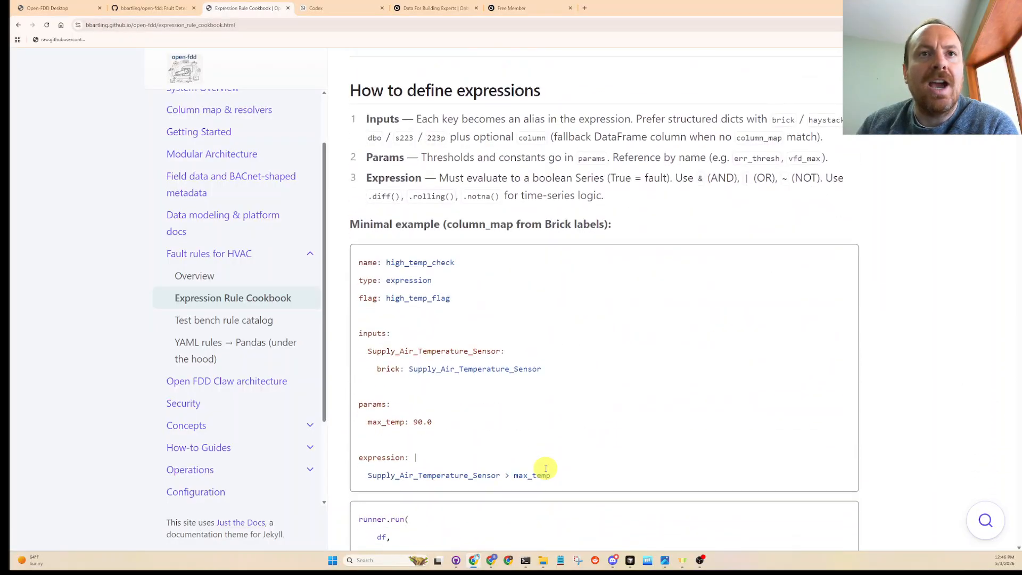
pyautogui.scroll(-8, 546, 469)
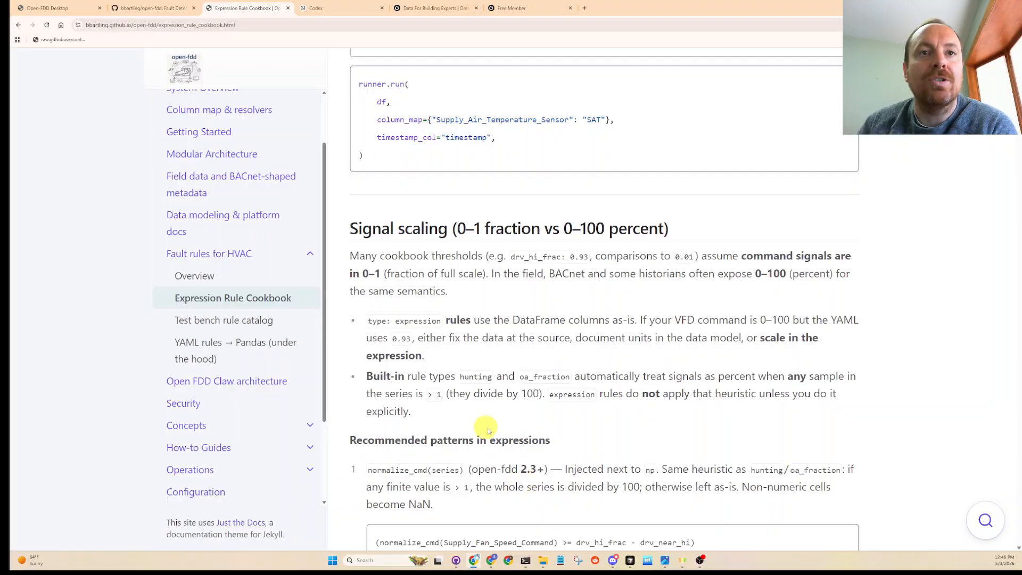
pyautogui.scroll(-13, 488, 429)
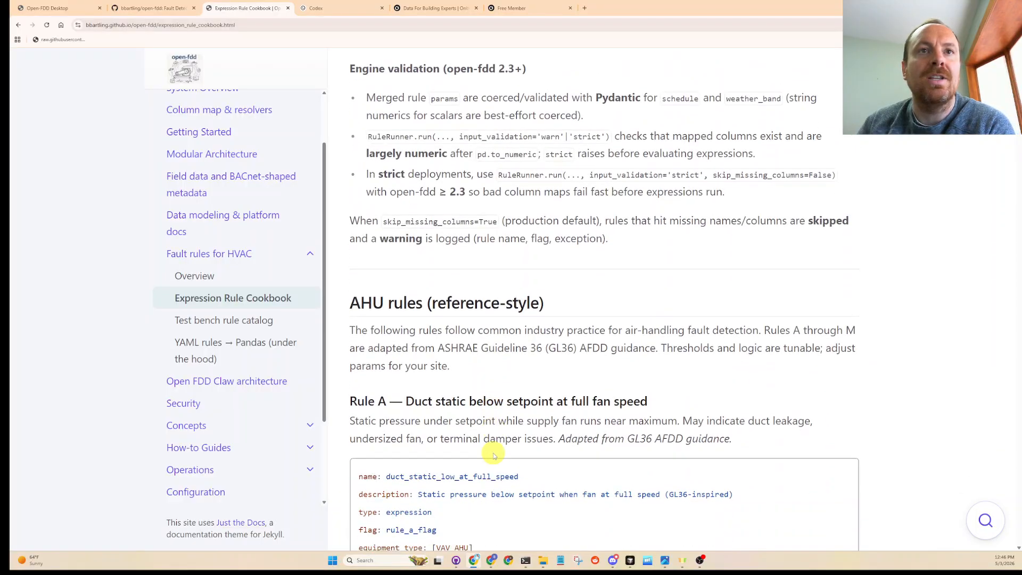
pyautogui.scroll(-4, 494, 454)
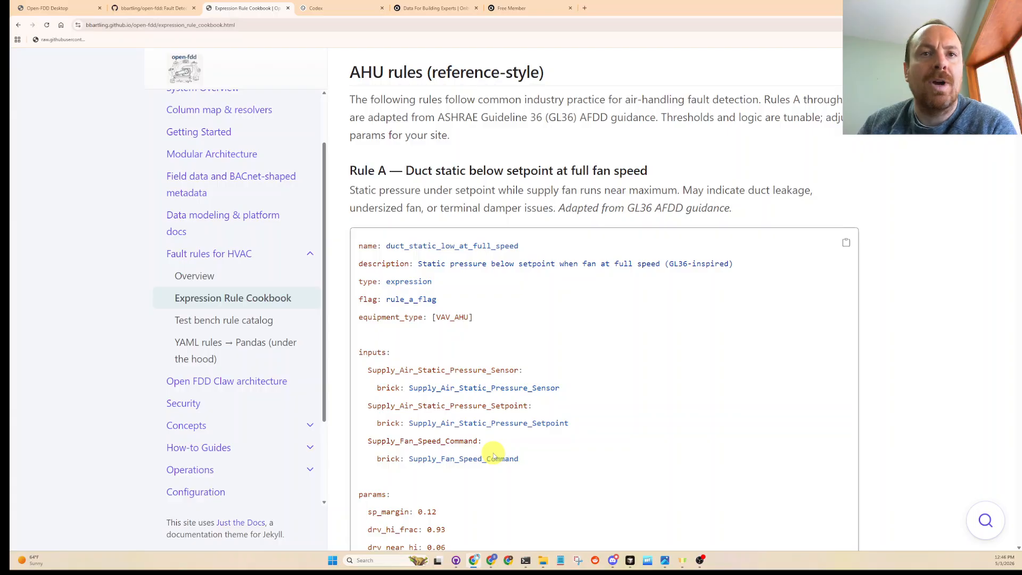
# - Read cookbook Rule A on duct static below setpoint at full fan speed, covering its inputs, parameters and the full width of its expression
pyautogui.scroll(-2, 494, 456)
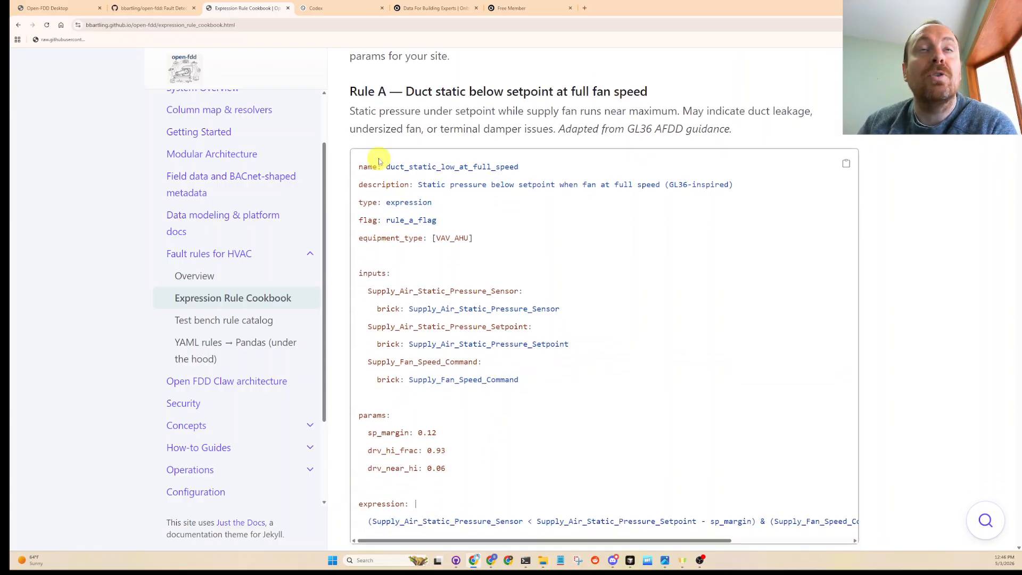
pyautogui.moveTo(409, 92); pyautogui.dragTo(657, 91)
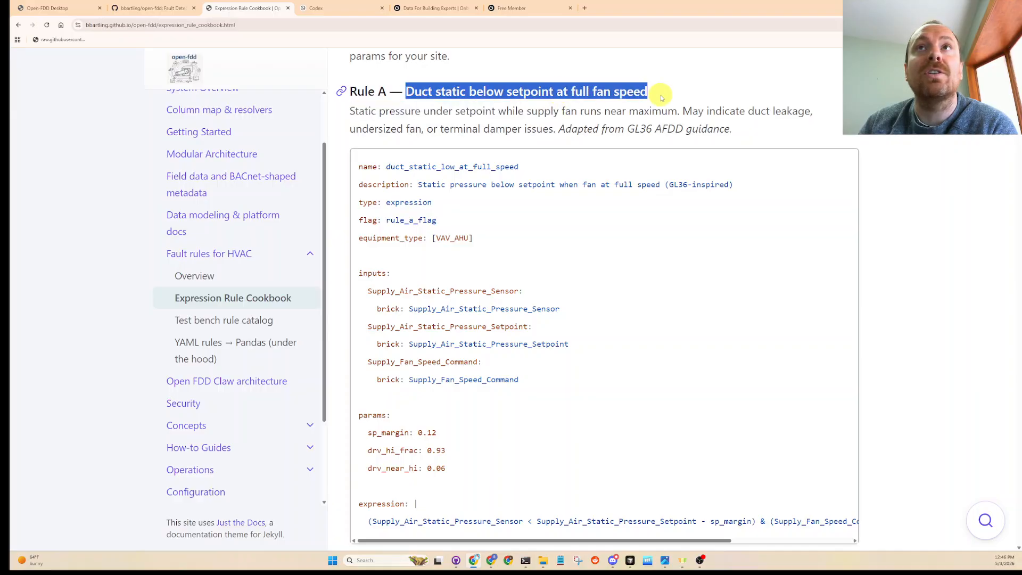
pyautogui.click(589, 111)
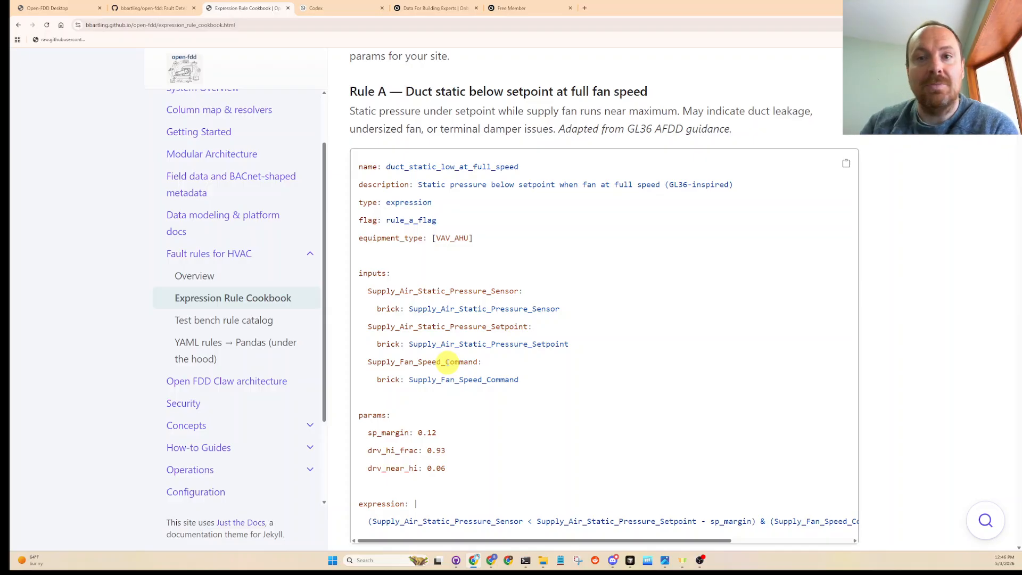
pyautogui.moveTo(527, 381); pyautogui.dragTo(353, 272)
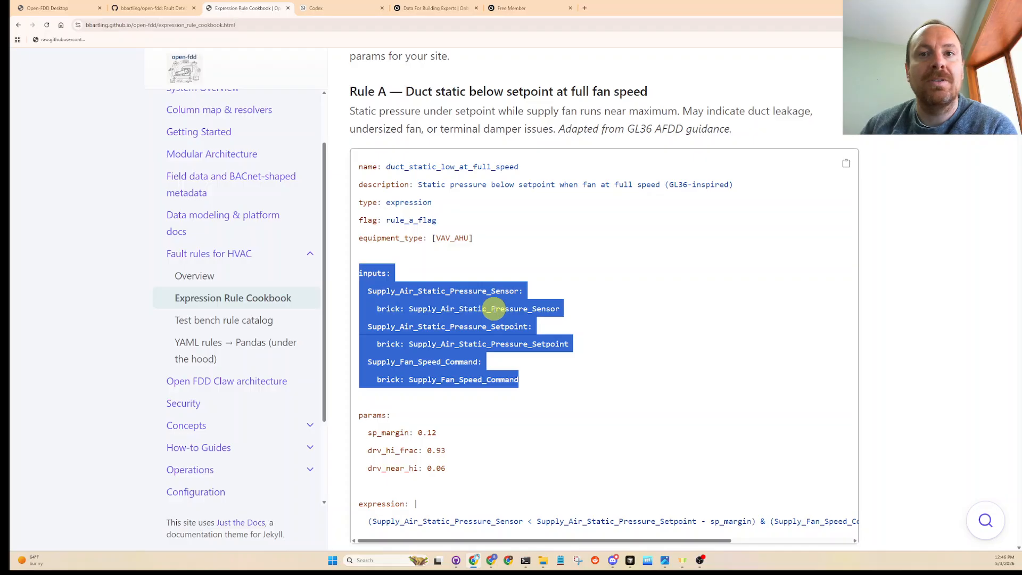
pyautogui.doubleClick(406, 521)
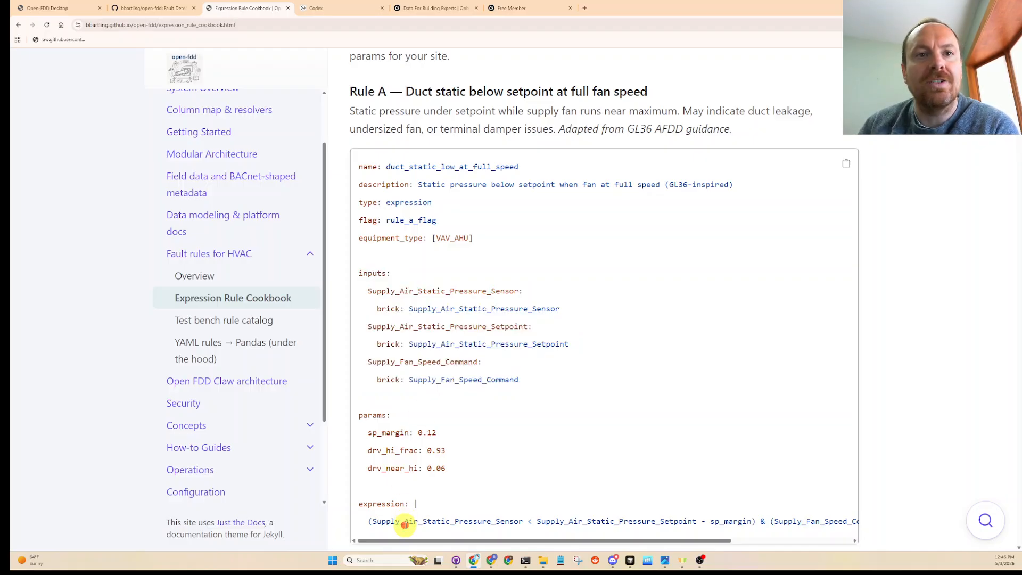
pyautogui.click(545, 524)
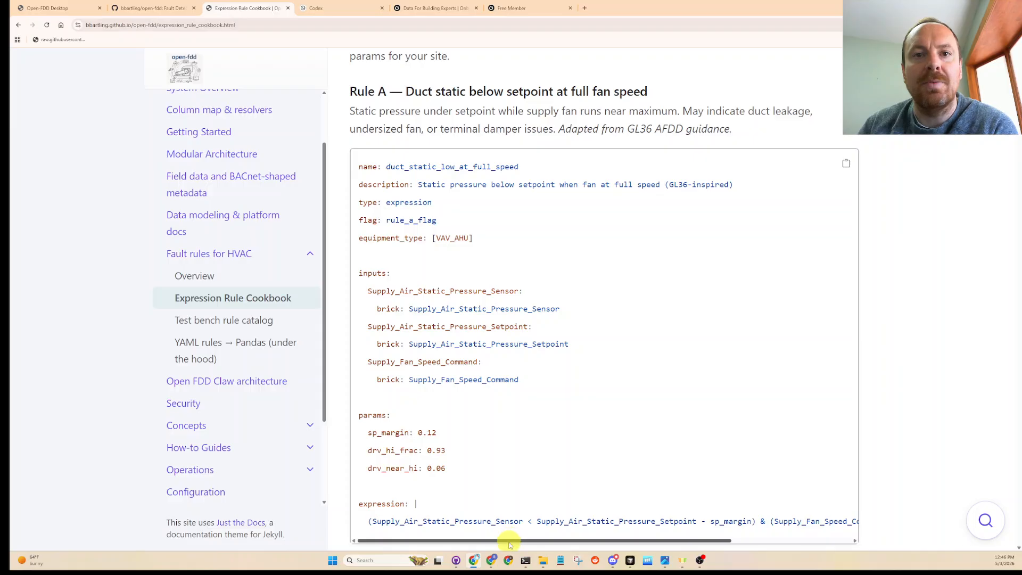
pyautogui.moveTo(509, 543)
pyautogui.mouseDown()
pyautogui.moveTo(649, 550)
pyautogui.moveTo(495, 540)
pyautogui.mouseUp()
pyautogui.scroll(-2, 498, 527)
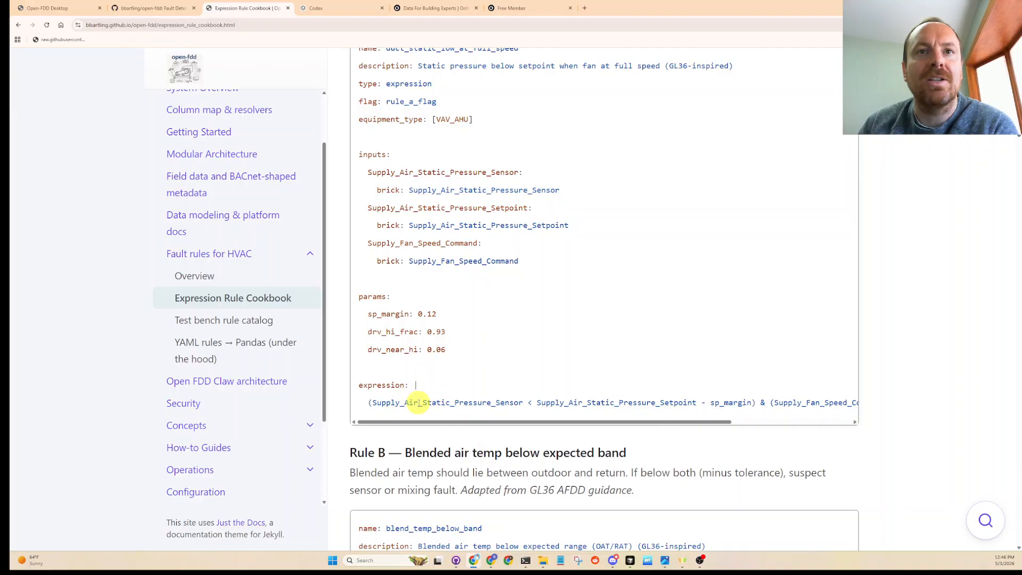
pyautogui.doubleClick(419, 402)
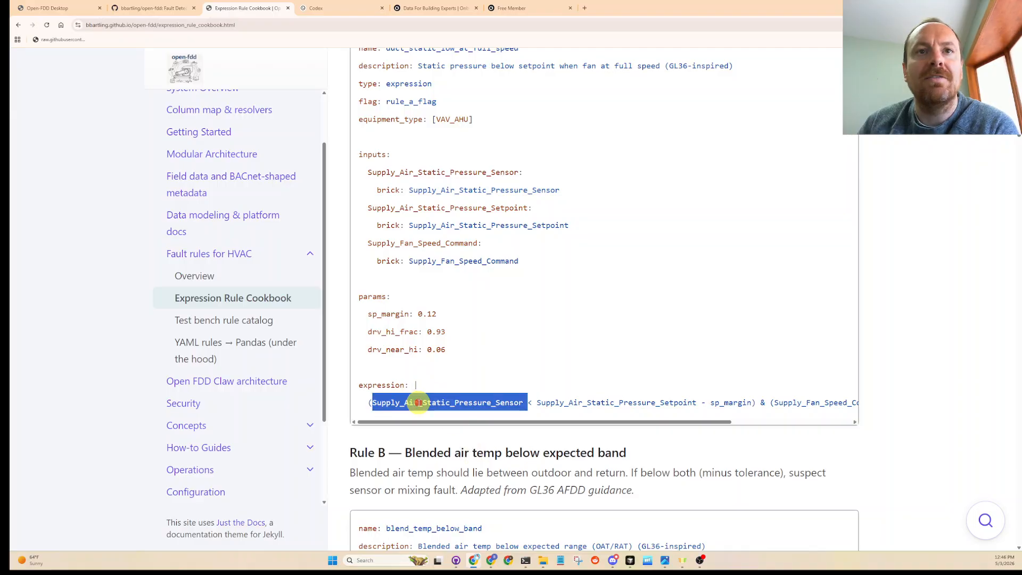
pyautogui.click(578, 405)
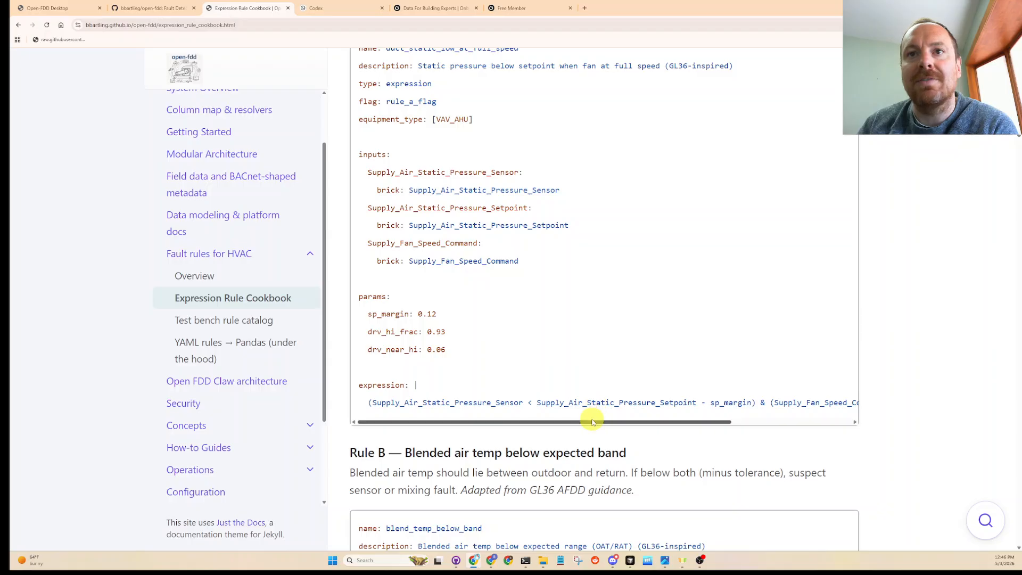
pyautogui.moveTo(593, 423); pyautogui.dragTo(683, 425)
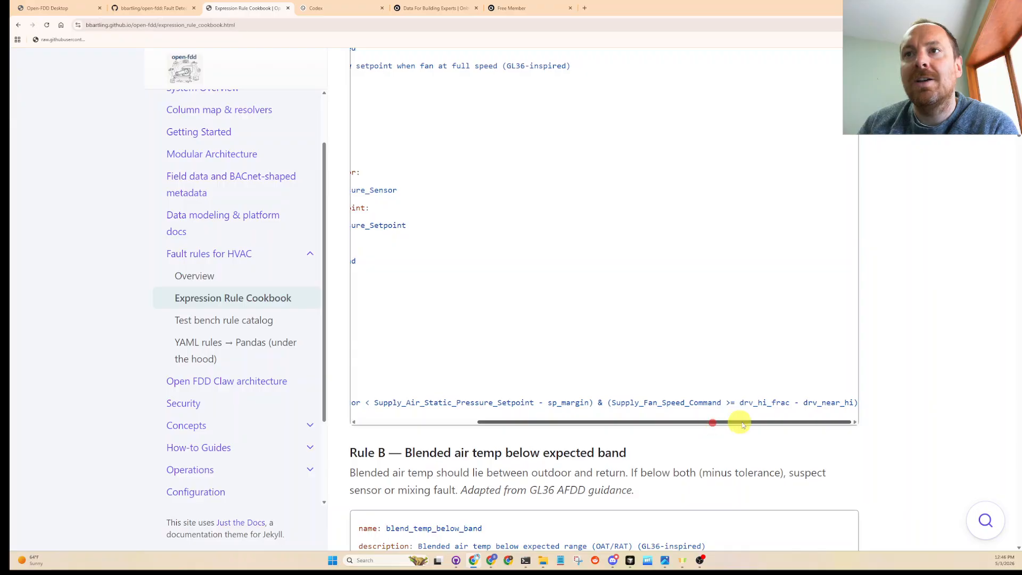
pyautogui.moveTo(713, 420); pyautogui.dragTo(551, 410)
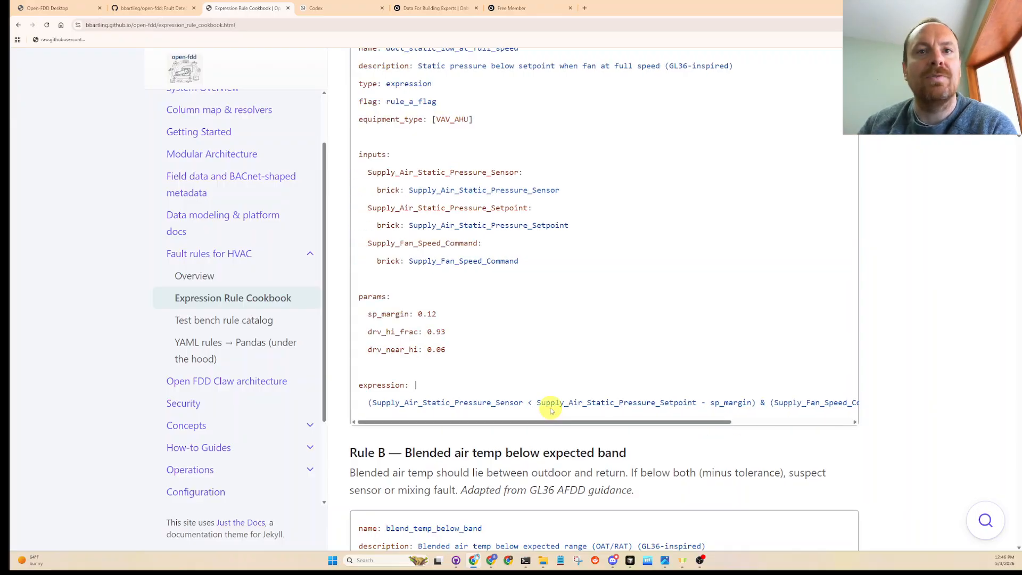
# - Read cookbook Rule B on blended air temperature below the expected band, examining its sensor inputs, fan speed command and tolerance parameters
pyautogui.scroll(-3, 551, 410)
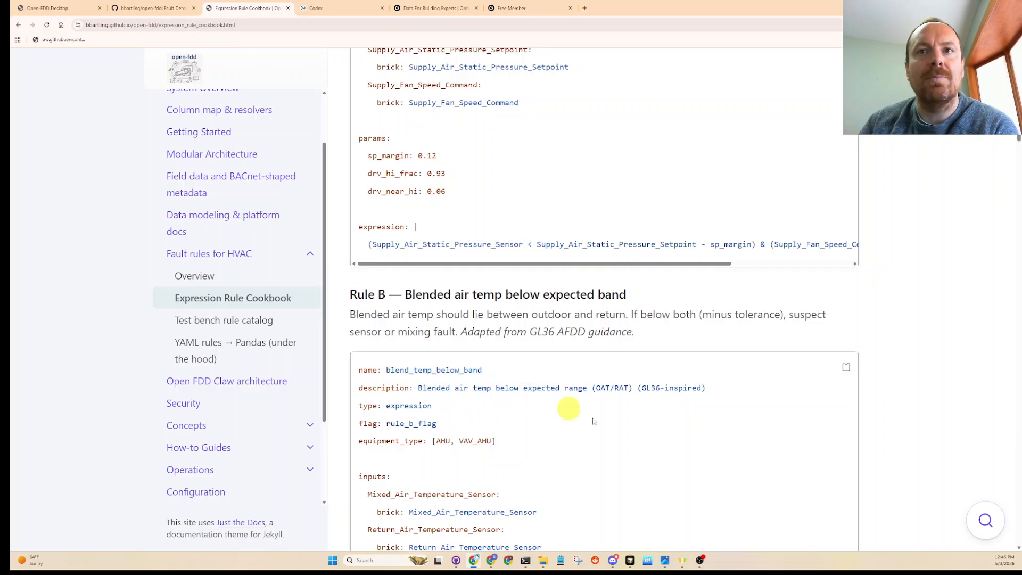
pyautogui.scroll(-2, 484, 438)
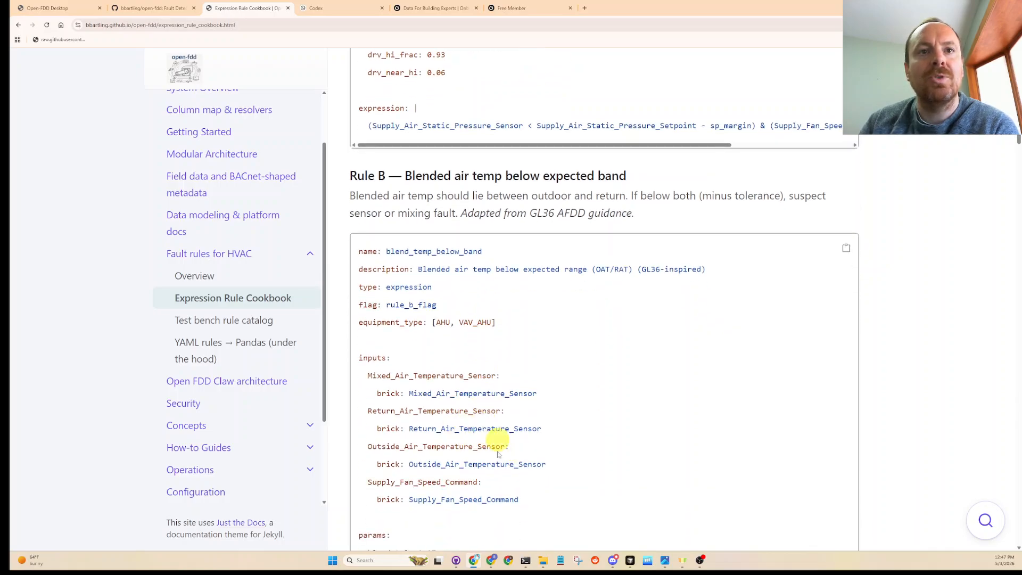
pyautogui.moveTo(524, 499); pyautogui.dragTo(357, 348)
pyautogui.click(532, 415)
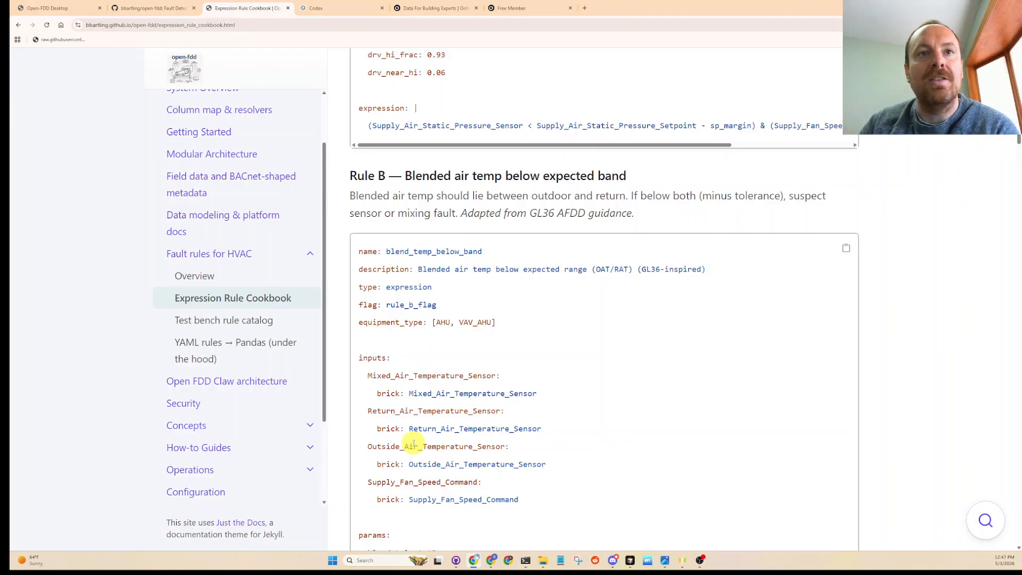
pyautogui.doubleClick(405, 411)
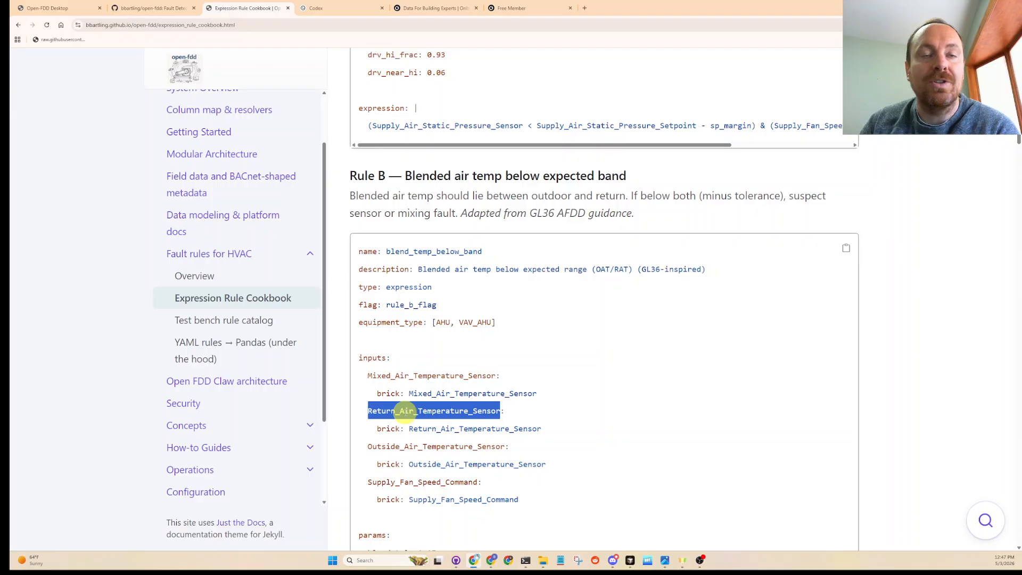
pyautogui.doubleClick(409, 376)
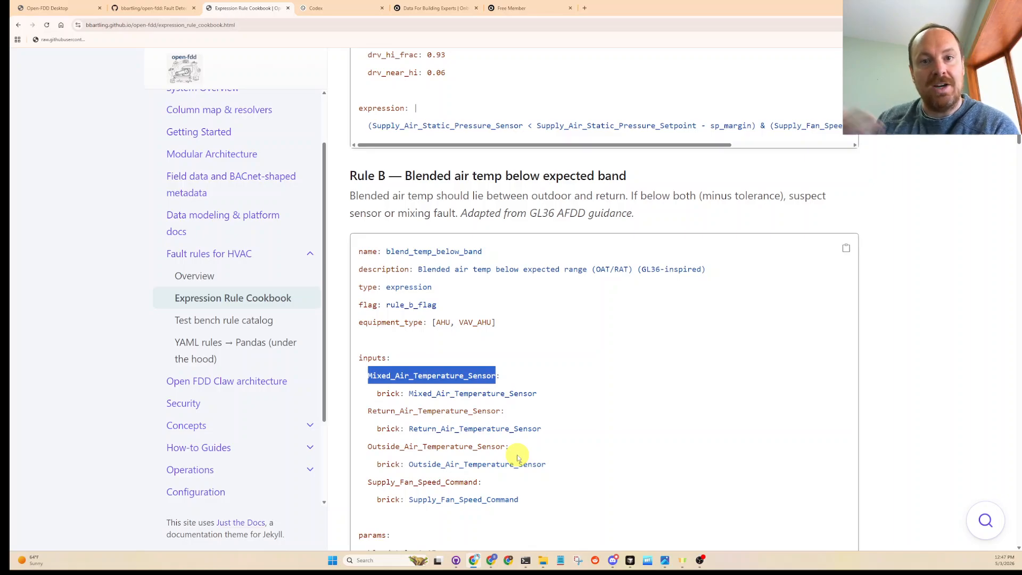
pyautogui.moveTo(519, 499); pyautogui.dragTo(359, 487)
pyautogui.scroll(-2, 433, 438)
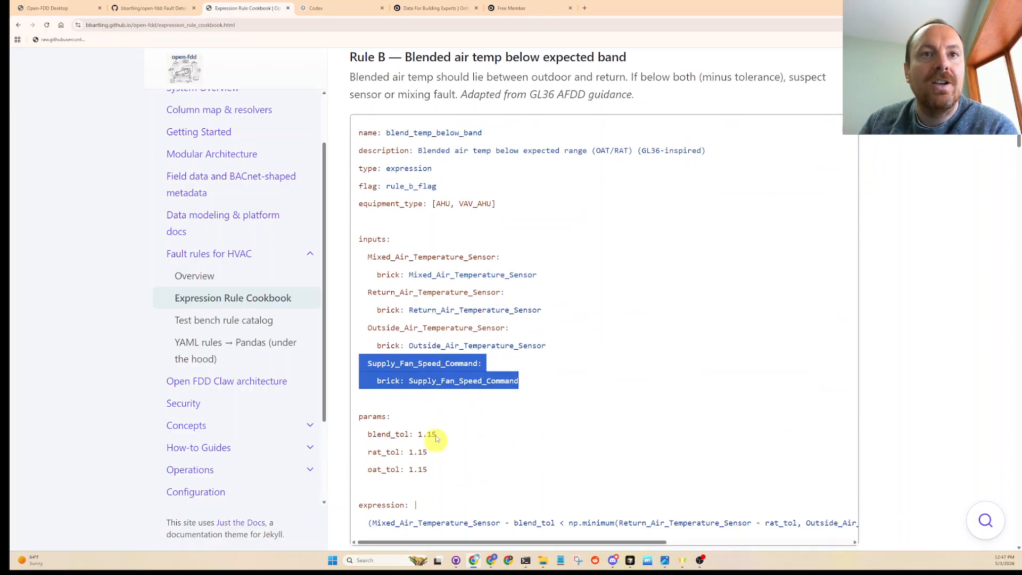
pyautogui.doubleClick(444, 382)
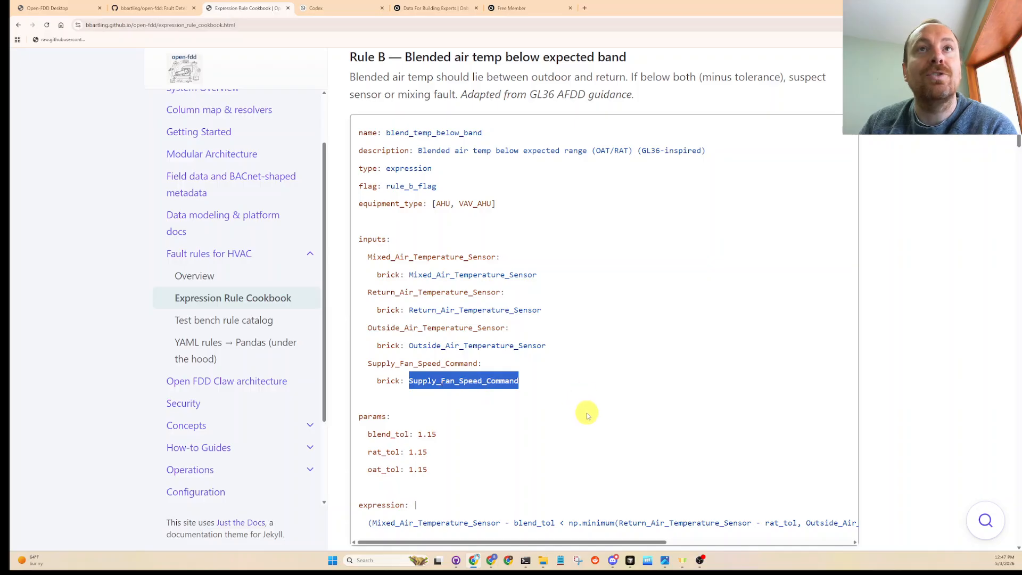
pyautogui.scroll(-1, 585, 428)
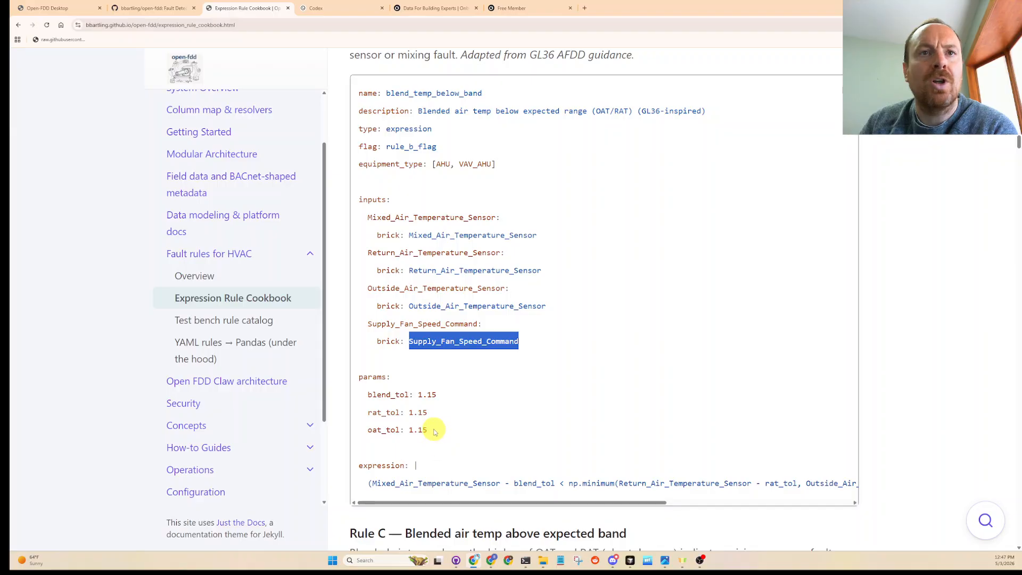
pyautogui.moveTo(435, 432); pyautogui.dragTo(358, 396)
# - Skim past Rule C, examine Rule D on cold discharge air during heating, and return to the Open-FDD rule setup page
pyautogui.scroll(-4, 472, 440)
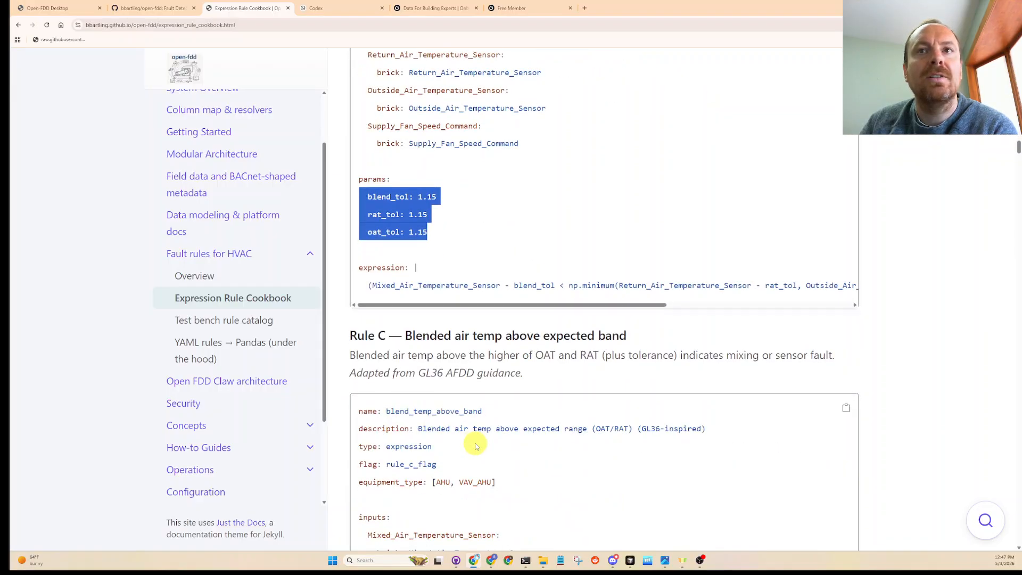
pyautogui.scroll(-15, 476, 447)
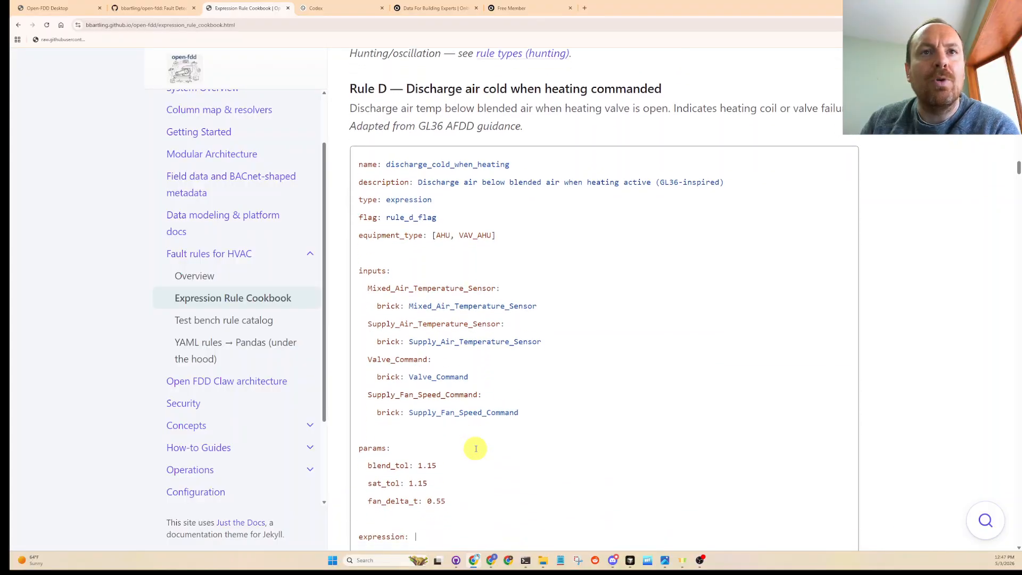
pyautogui.moveTo(479, 534); pyautogui.dragTo(354, 165)
pyautogui.click(514, 222)
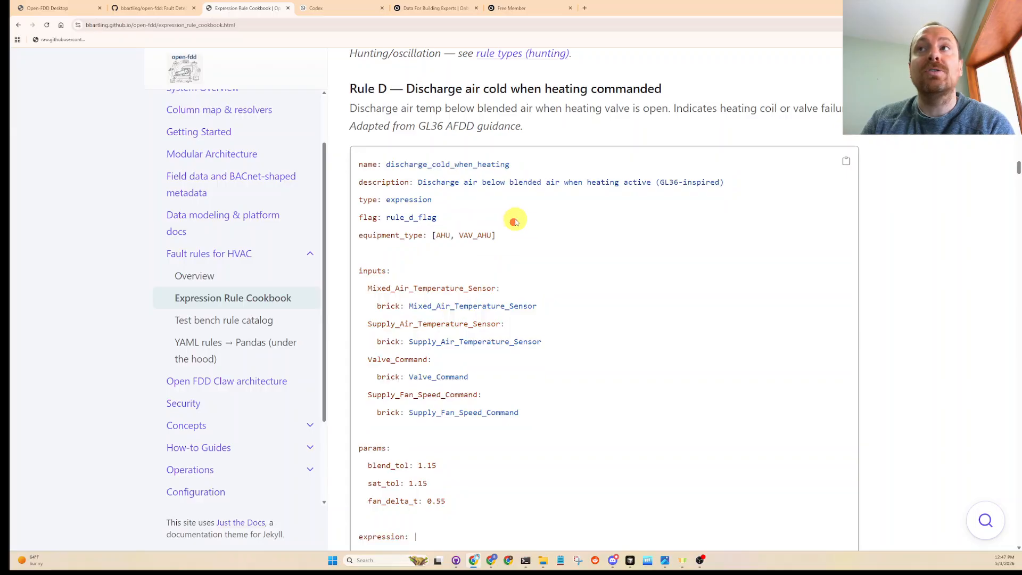
pyautogui.moveTo(1018, 169); pyautogui.dragTo(931, 64)
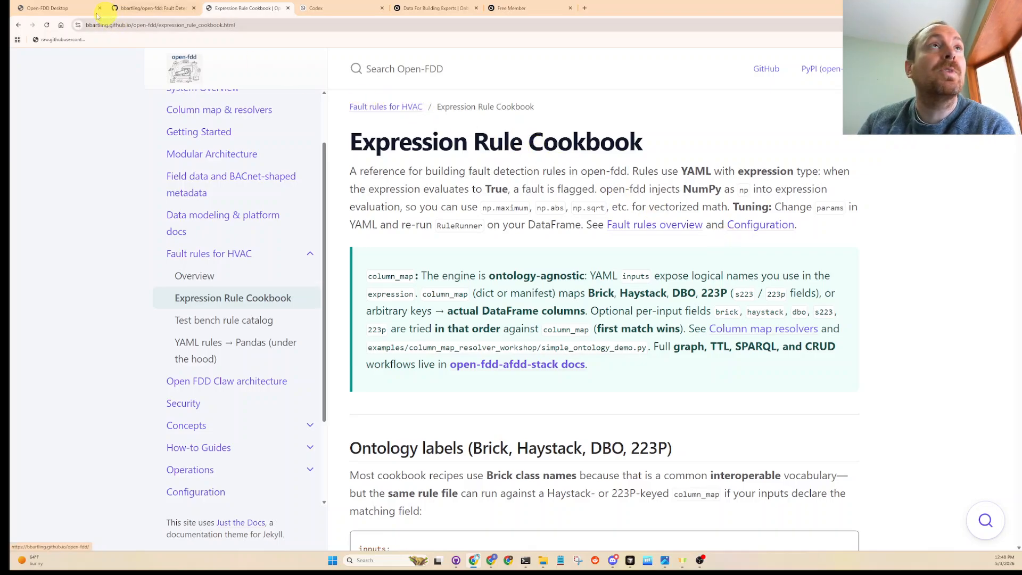
pyautogui.hotkey('ctrl', '1')
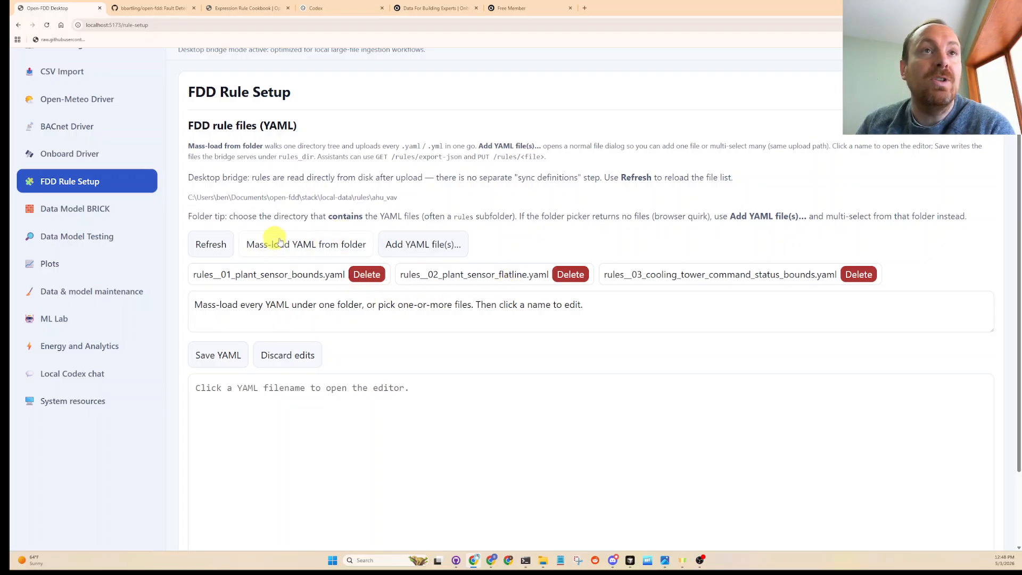
pyautogui.click(304, 246)
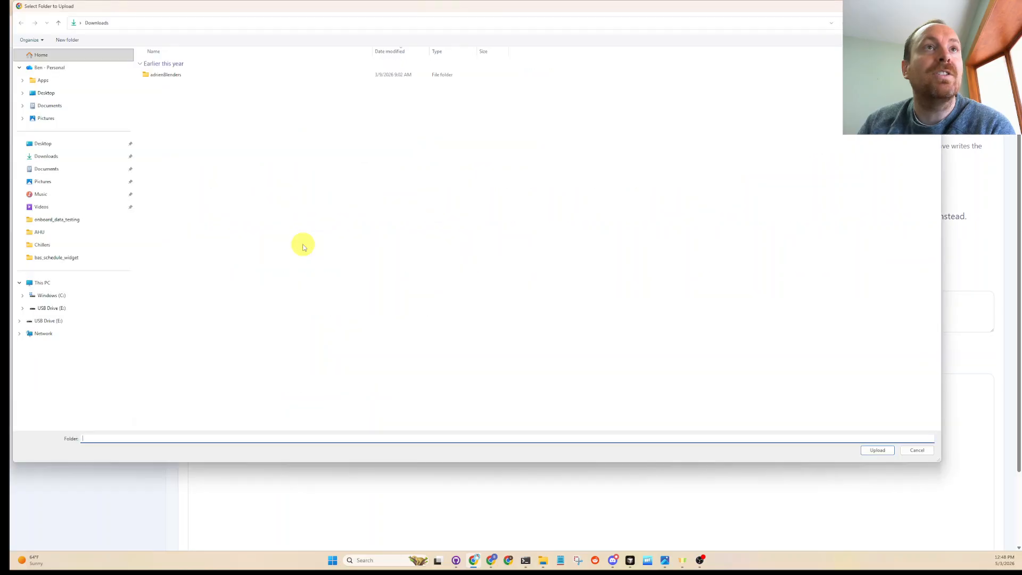
pyautogui.click(82, 154)
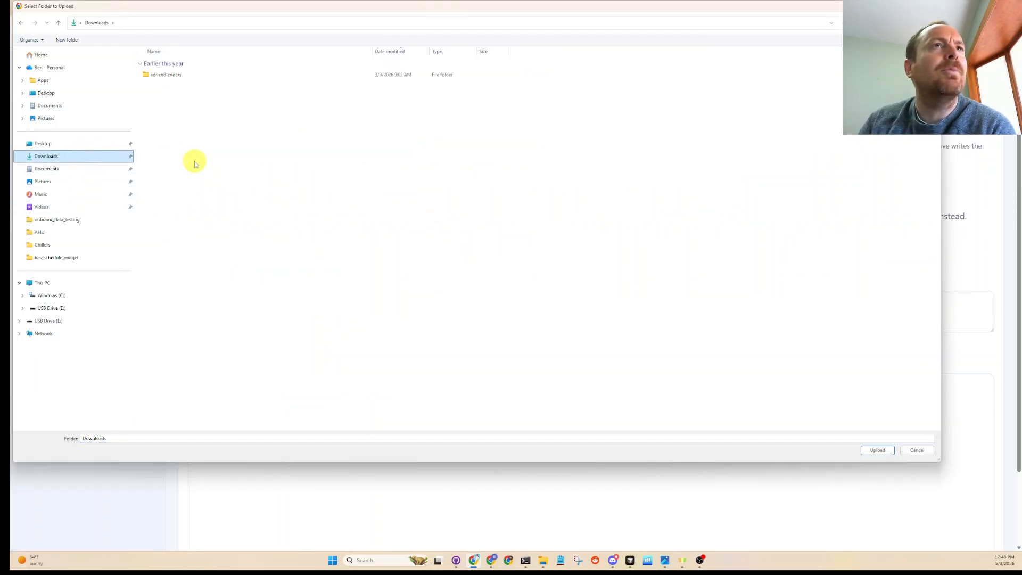
pyautogui.click(44, 168)
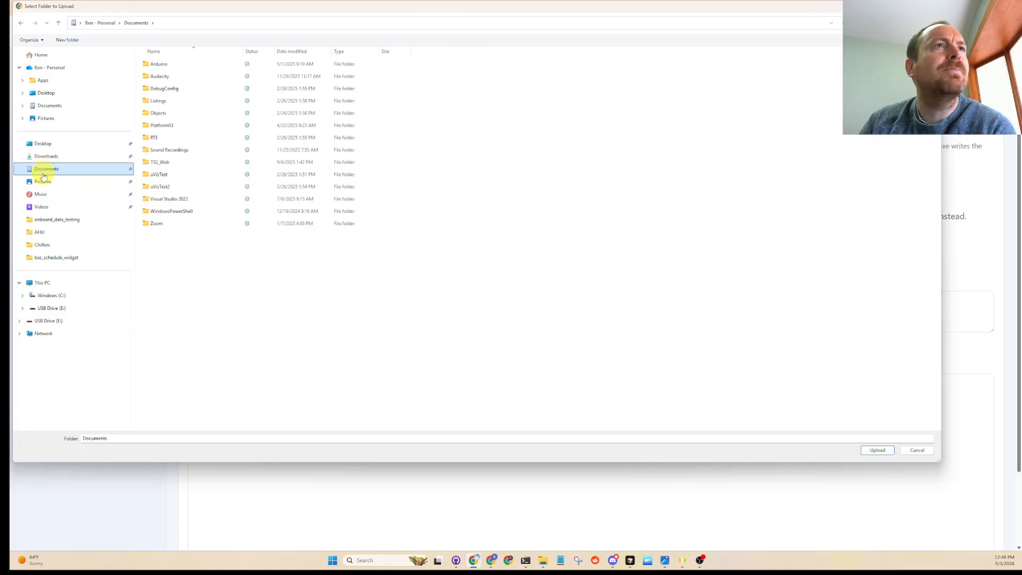
pyautogui.click(44, 158)
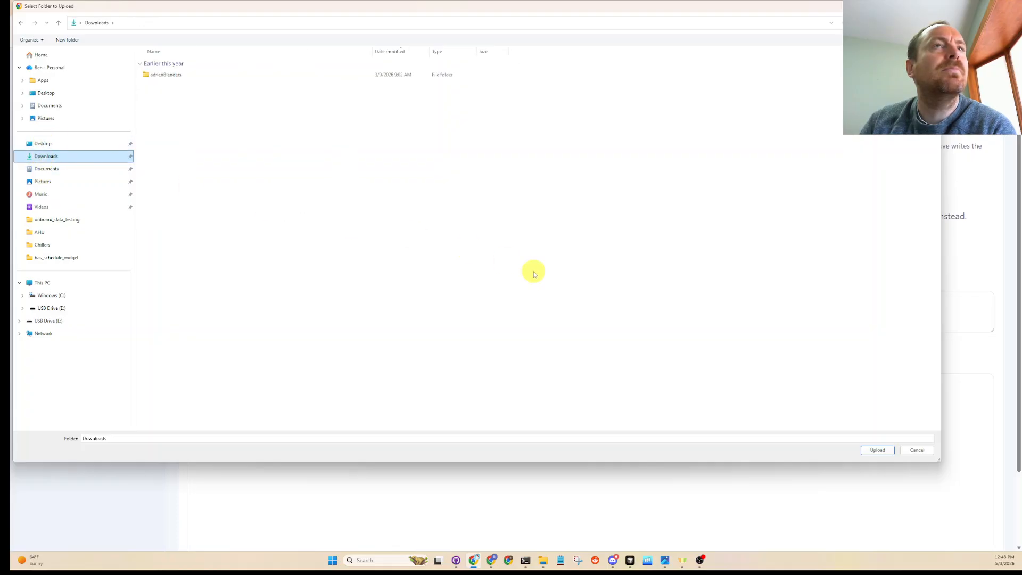
pyautogui.click(925, 452)
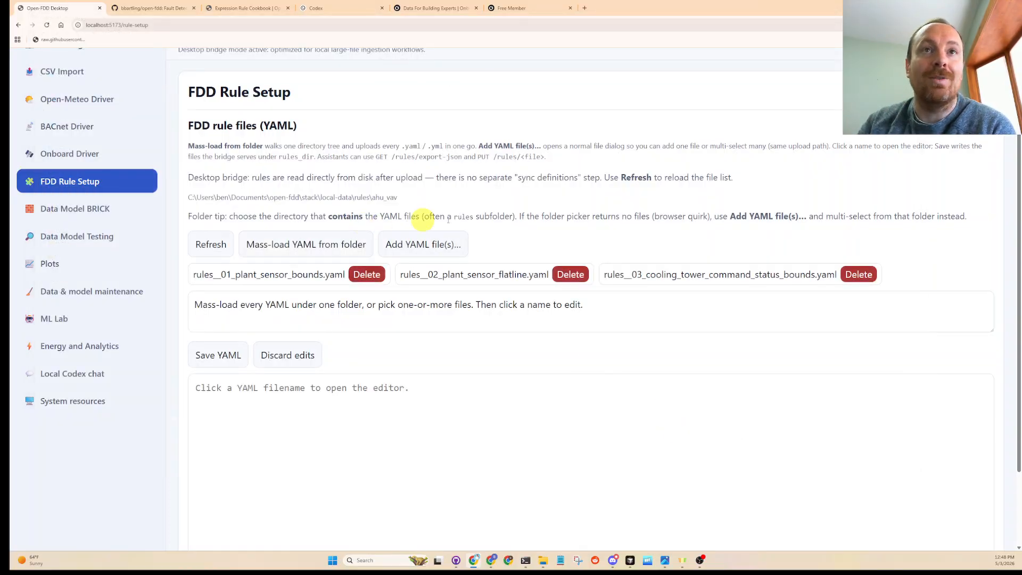
# - Open rules__02_plant_sensor_flatline.yaml in the rule editor and examine its Brick sensor inputs and flatline parameters
pyautogui.click(487, 276)
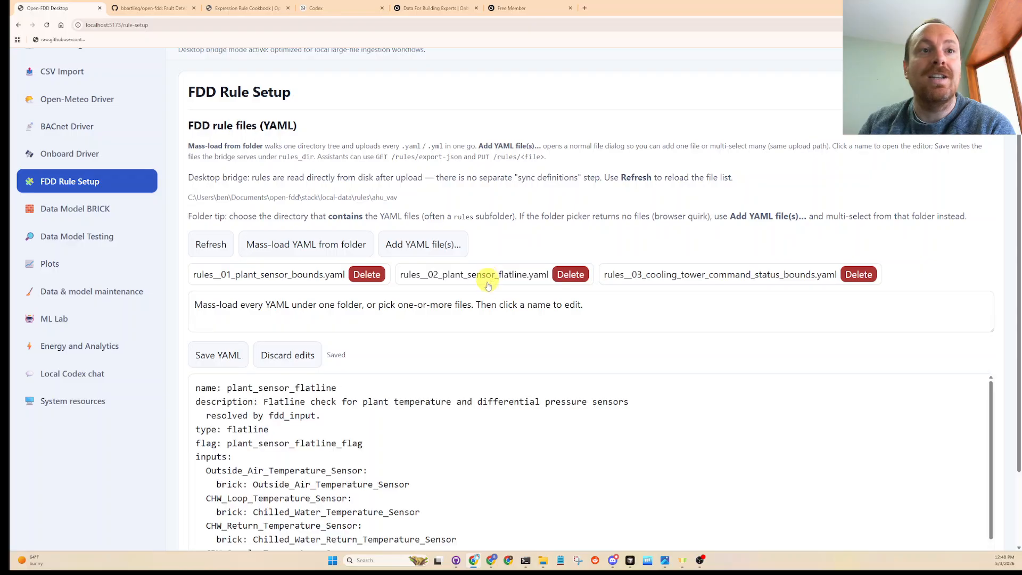
pyautogui.scroll(-5, 463, 362)
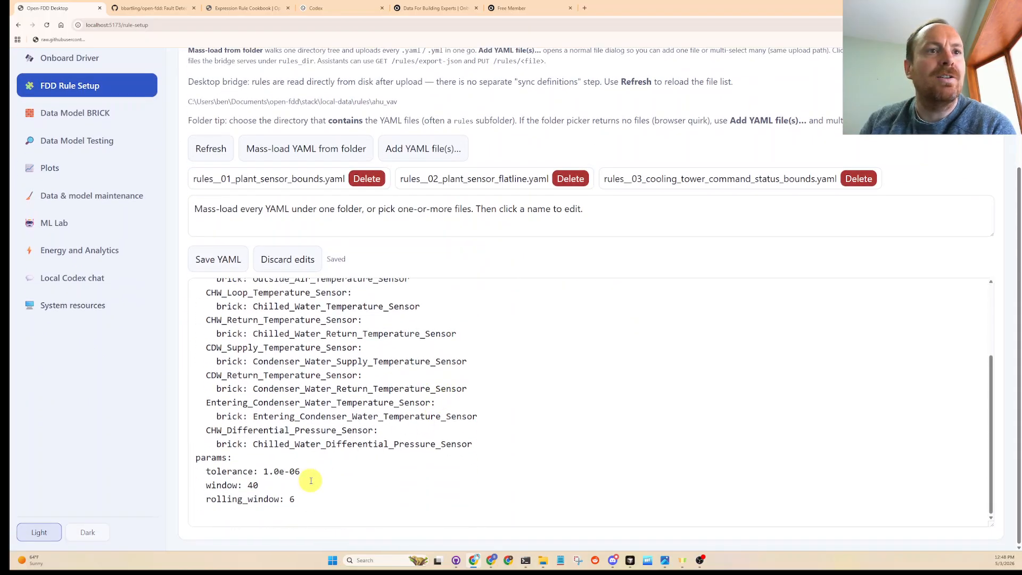
pyautogui.moveTo(297, 496); pyautogui.dragTo(219, 304)
pyautogui.click(289, 376)
pyautogui.scroll(5, 320, 404)
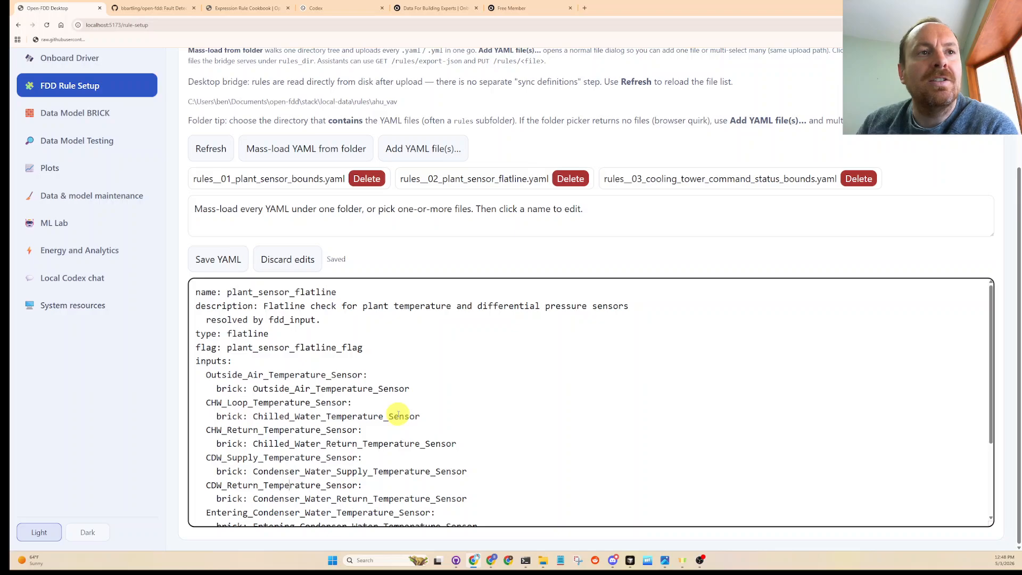
pyautogui.scroll(-3, 370, 455)
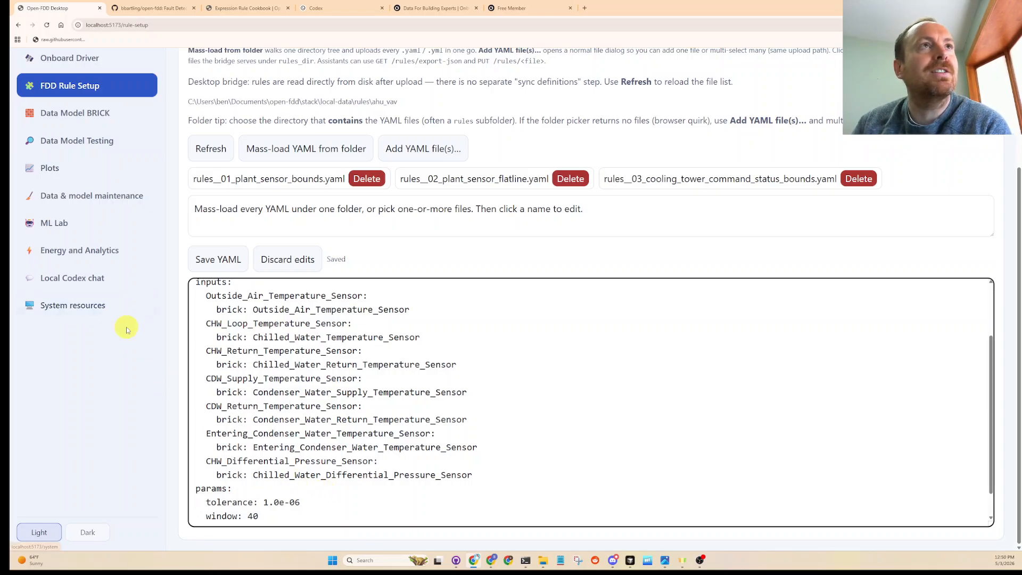
pyautogui.scroll(2, 126, 326)
pyautogui.scroll(1, 141, 302)
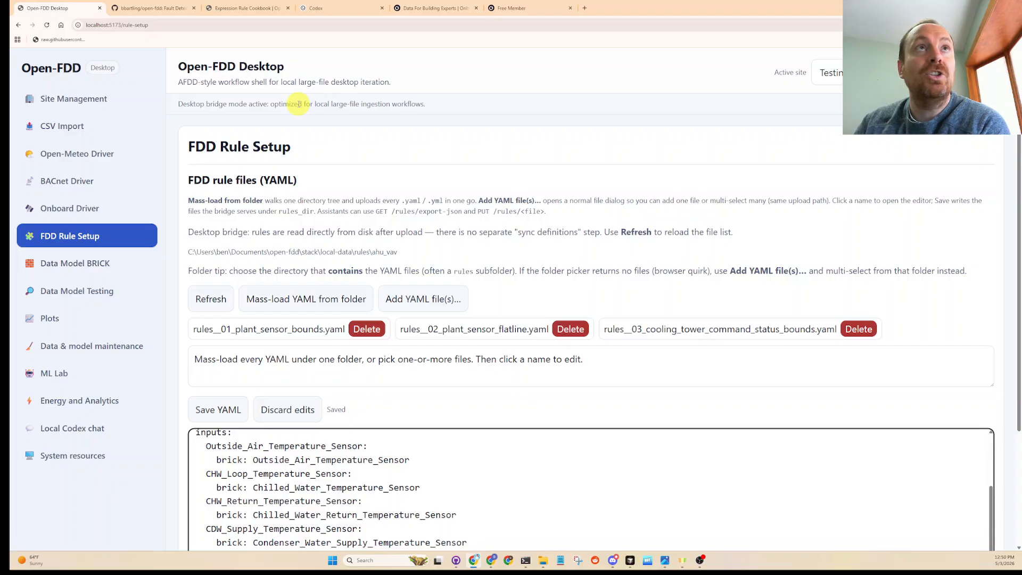
# - Reread the Expression Rule Cookbook's column_map note on mapping to DataFrame columns and return to the Open-FDD rule setup page
pyautogui.click(246, 8)
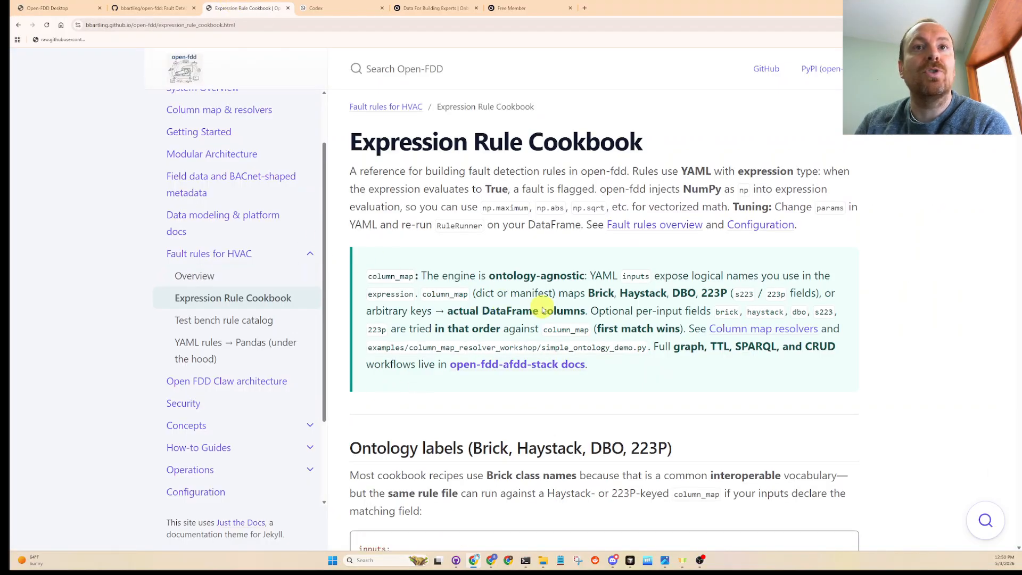
pyautogui.moveTo(481, 311); pyautogui.dragTo(589, 314)
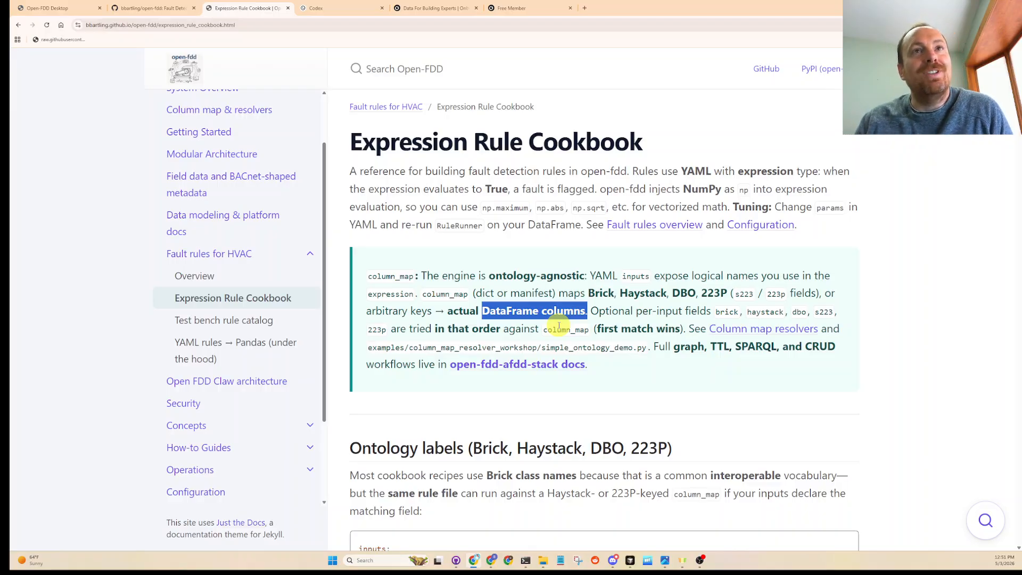
pyautogui.click(48, 8)
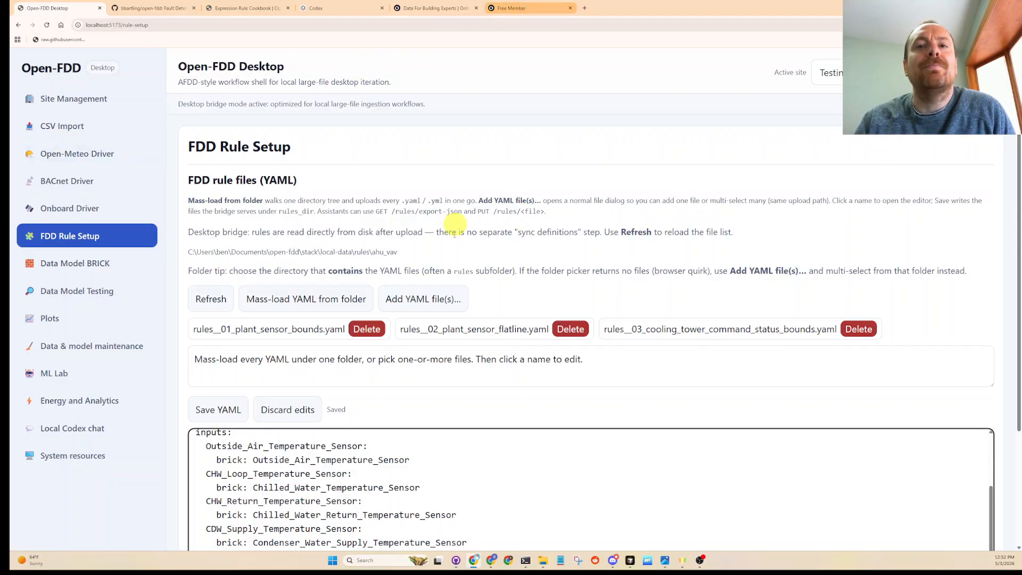
# - Switch to the image viewer and display the open-fdd-schematic.png architecture diagram
pyautogui.click(666, 561)
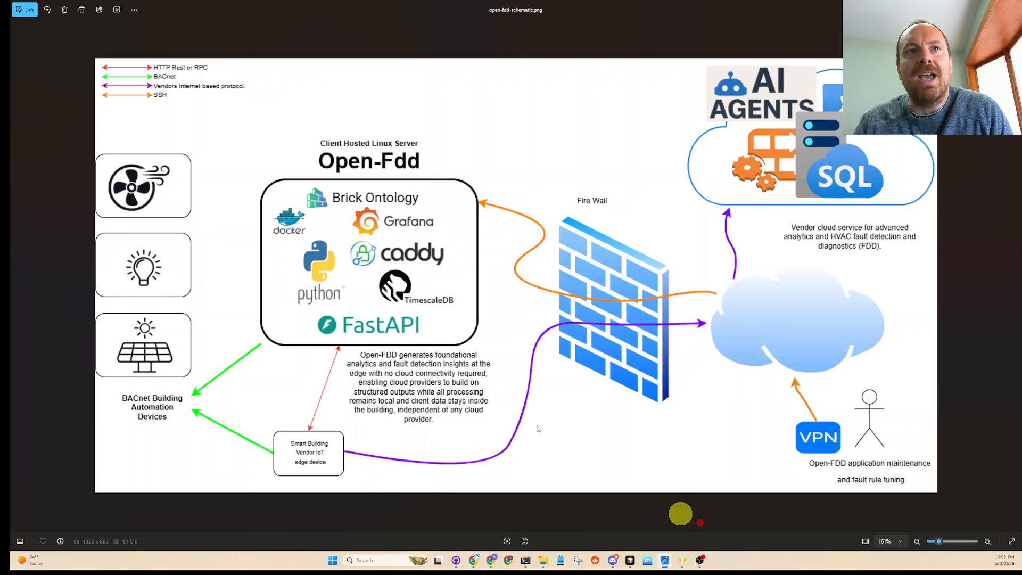
pyautogui.click(676, 514)
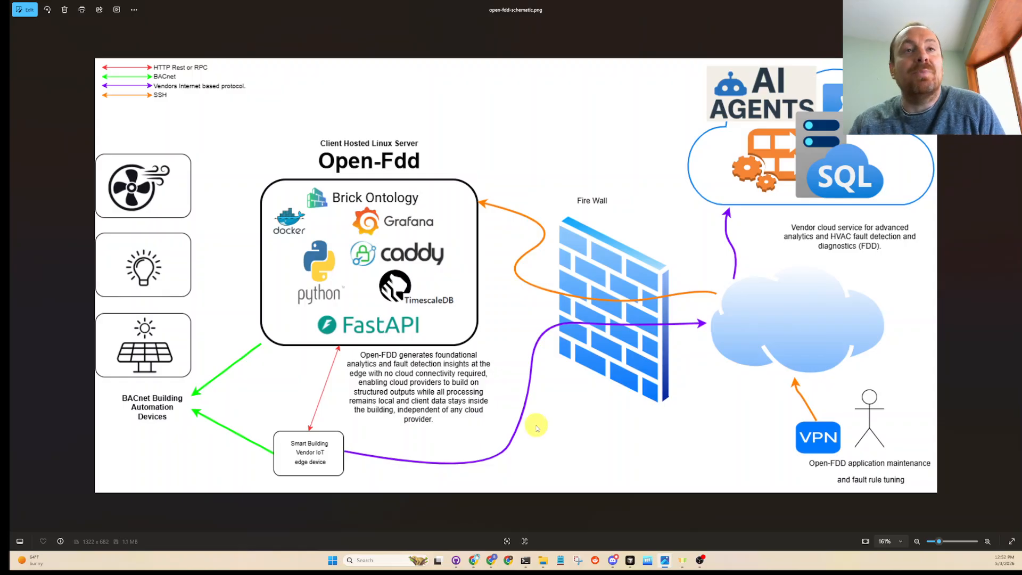
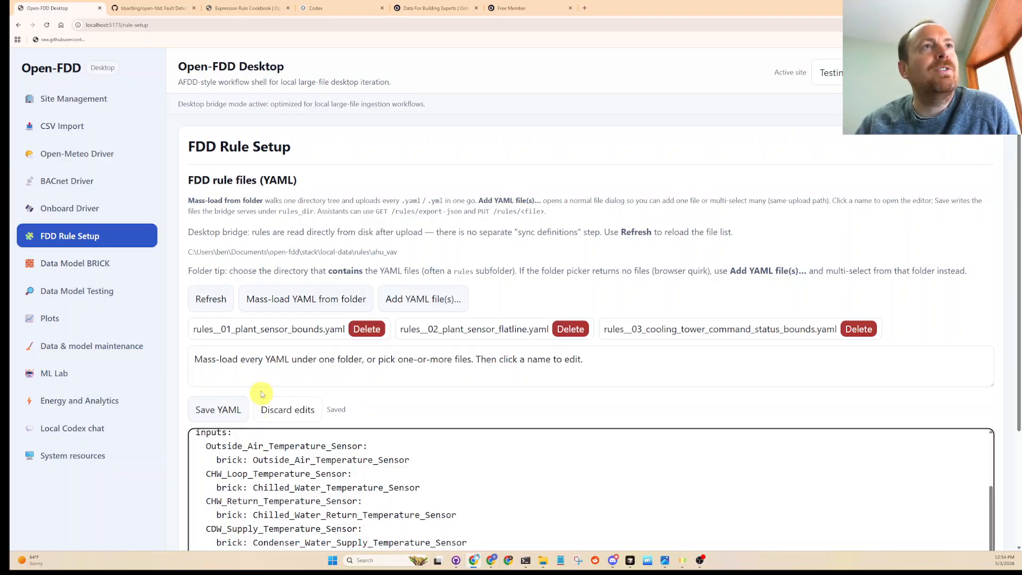
# - Review the Site Management and CSV Import pages in turn and return to the FDD Rule Setup page
pyautogui.click(54, 113)
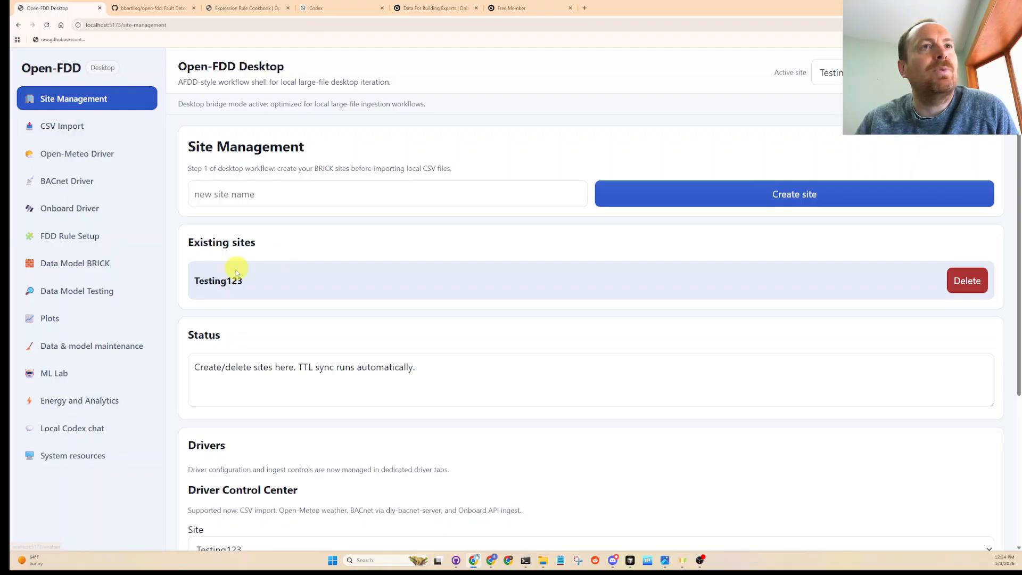
pyautogui.click(81, 126)
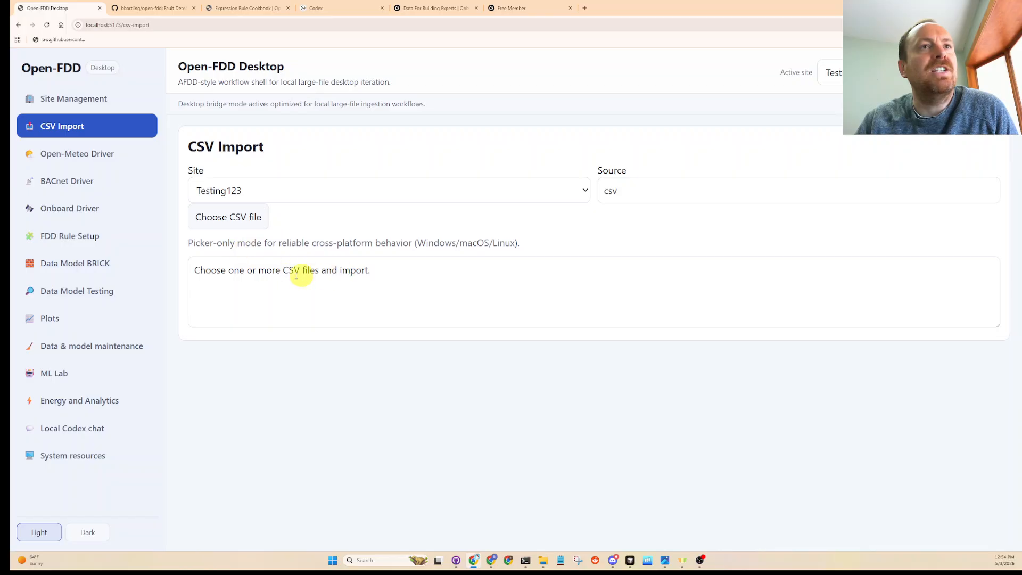
pyautogui.click(68, 236)
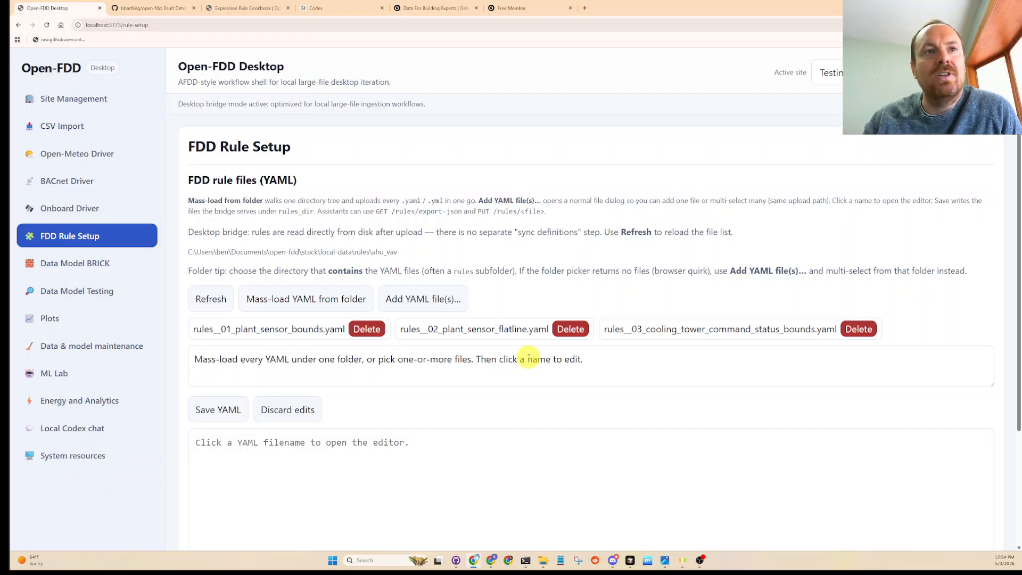
# - Open the Brick data model page and export the current model as JSON for viewing
pyautogui.click(51, 262)
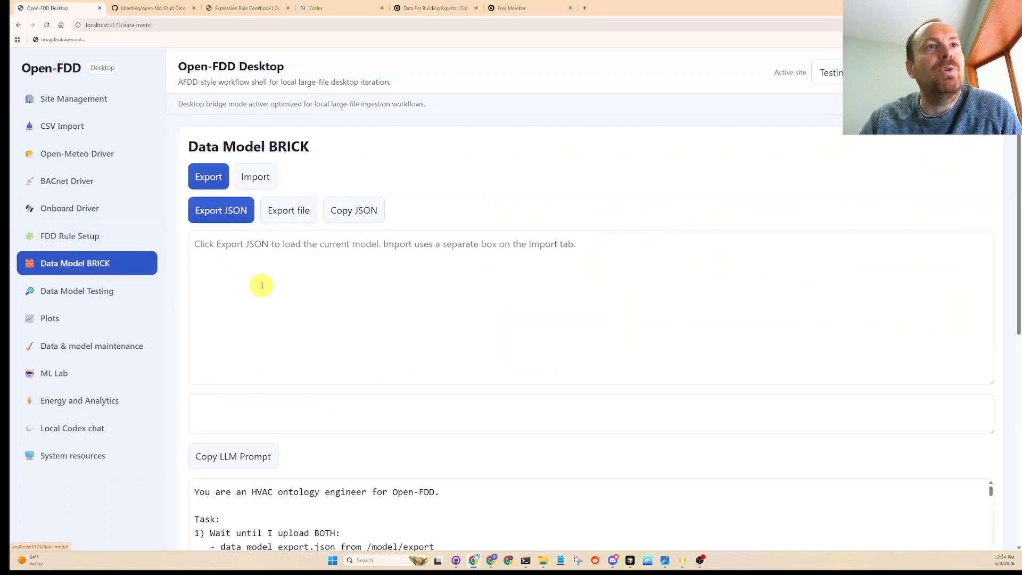
pyautogui.click(219, 212)
pyautogui.scroll(-1, 301, 332)
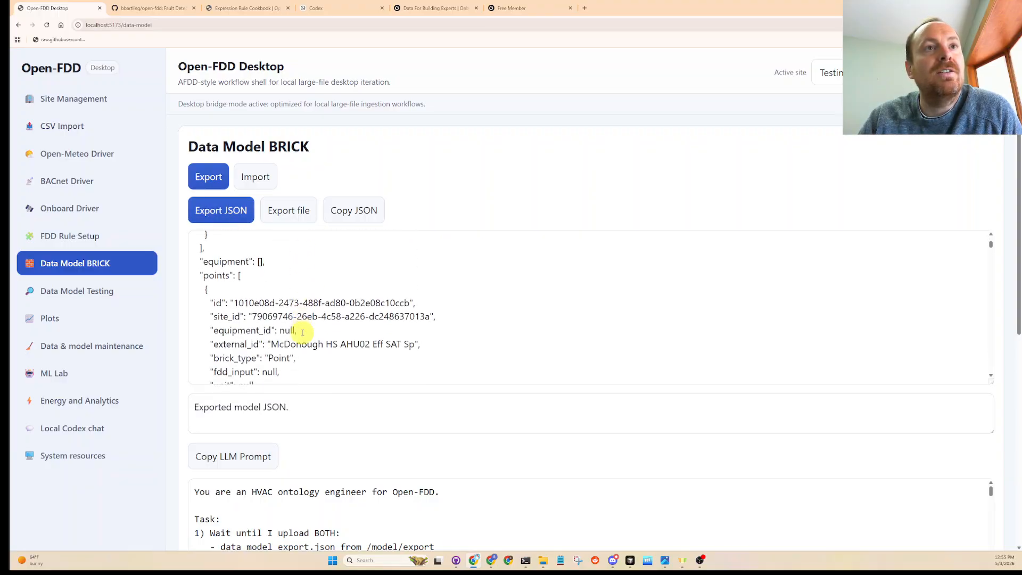
pyautogui.scroll(-4, 302, 332)
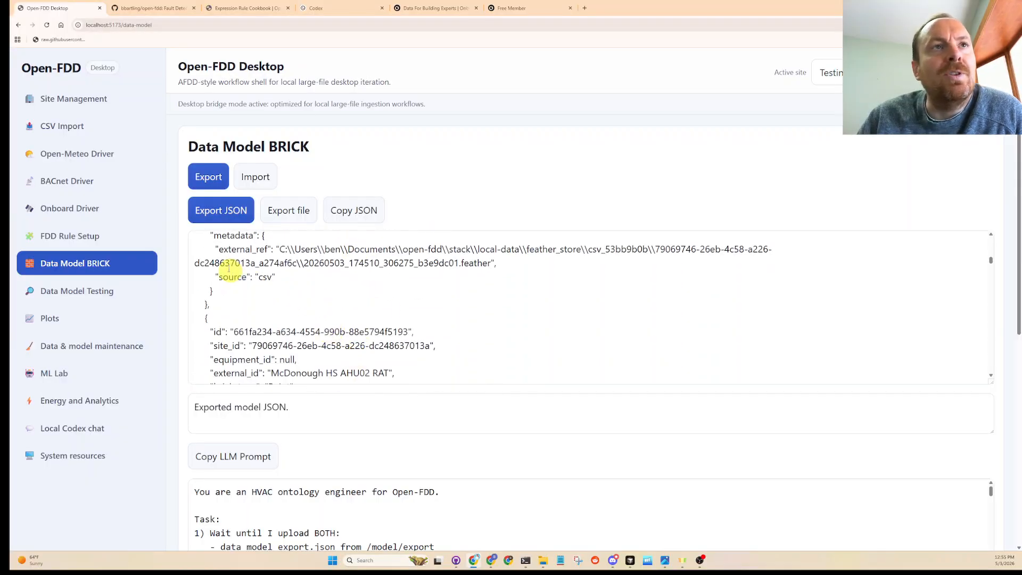
# - Examine the external_id, the external_ref feather file path and the source entry of the AHU02 SF Sts point in the exported JSON
pyautogui.moveTo(216, 249); pyautogui.dragTo(281, 277)
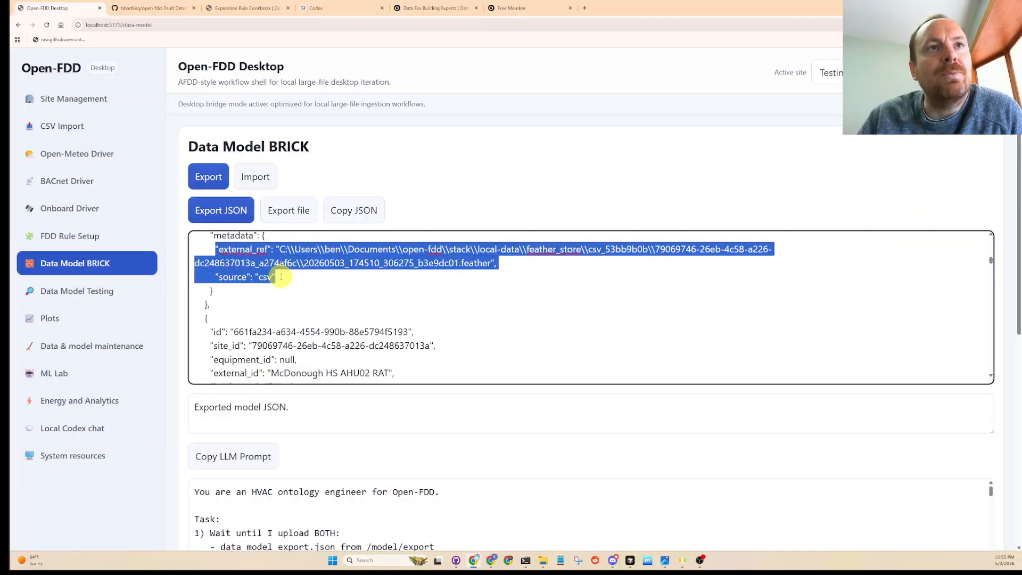
pyautogui.click(297, 276)
pyautogui.scroll(2, 331, 296)
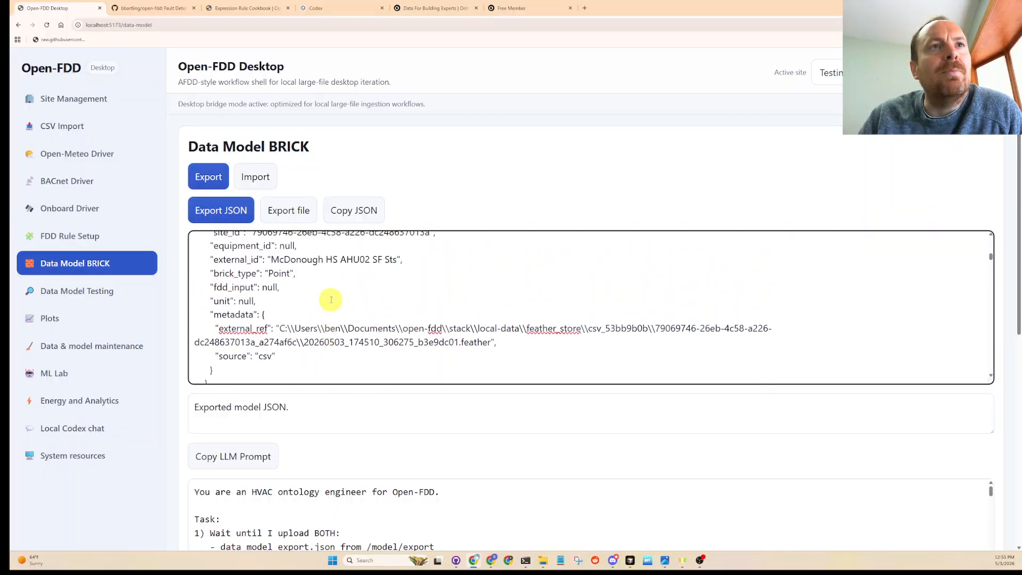
pyautogui.moveTo(413, 260); pyautogui.dragTo(267, 260)
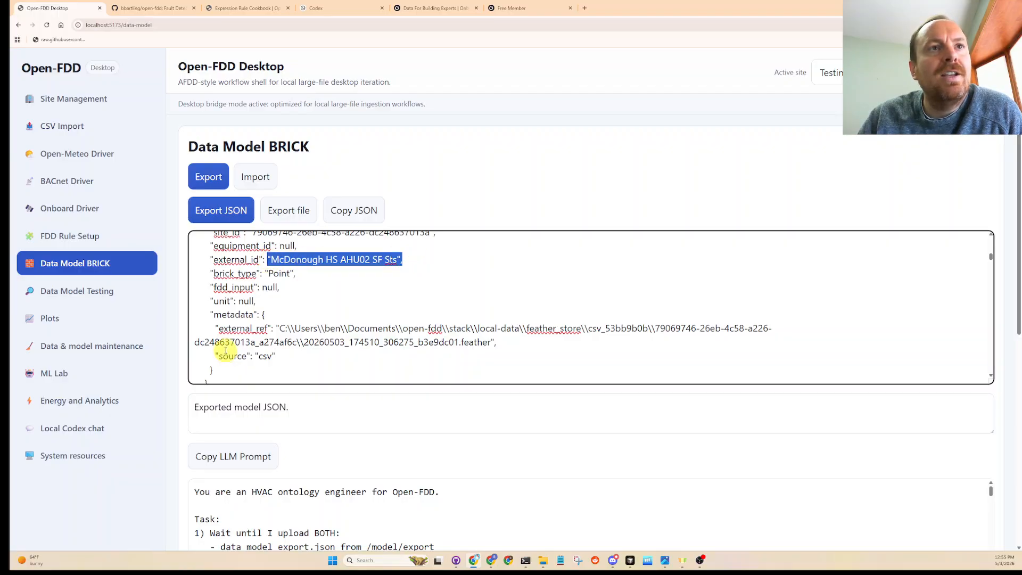
pyautogui.moveTo(216, 327); pyautogui.dragTo(479, 343)
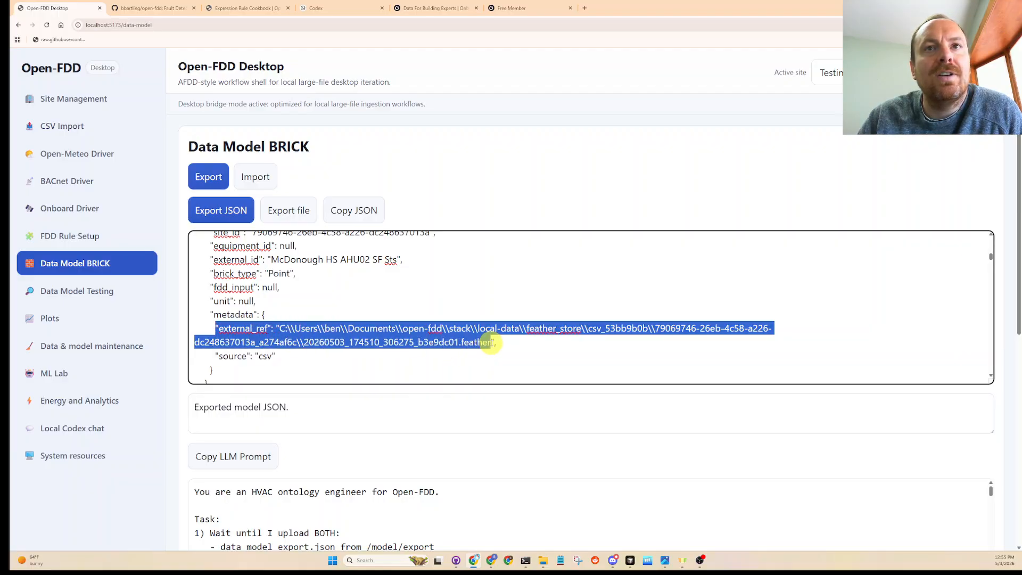
pyautogui.doubleClick(476, 343)
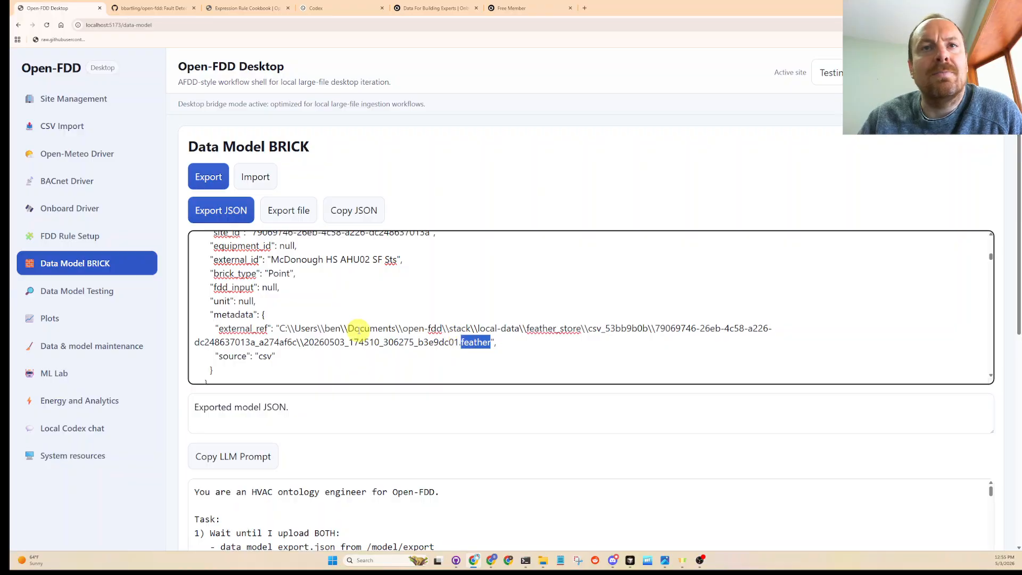
pyautogui.moveTo(280, 329); pyautogui.dragTo(490, 345)
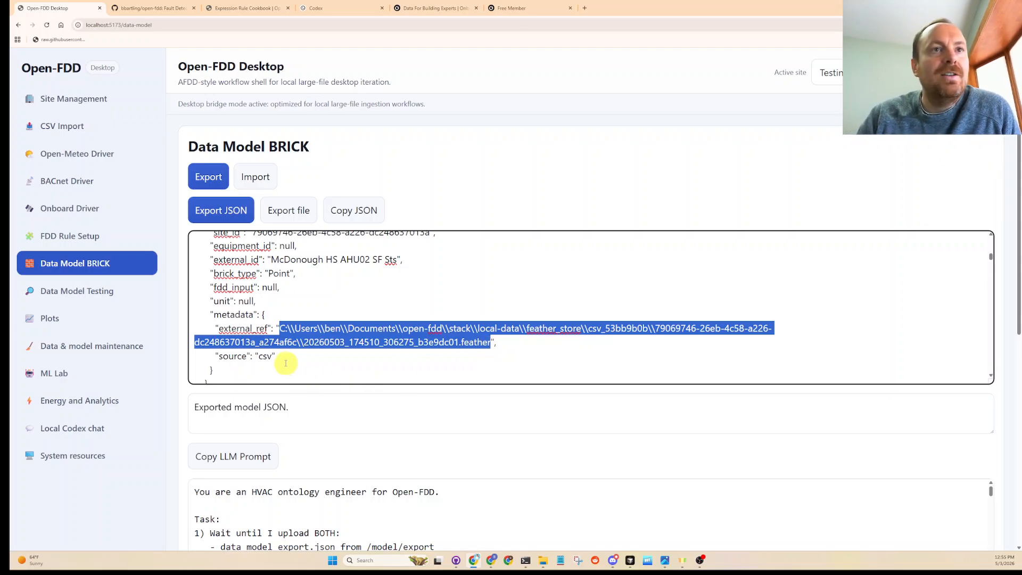
pyautogui.moveTo(275, 356); pyautogui.dragTo(205, 355)
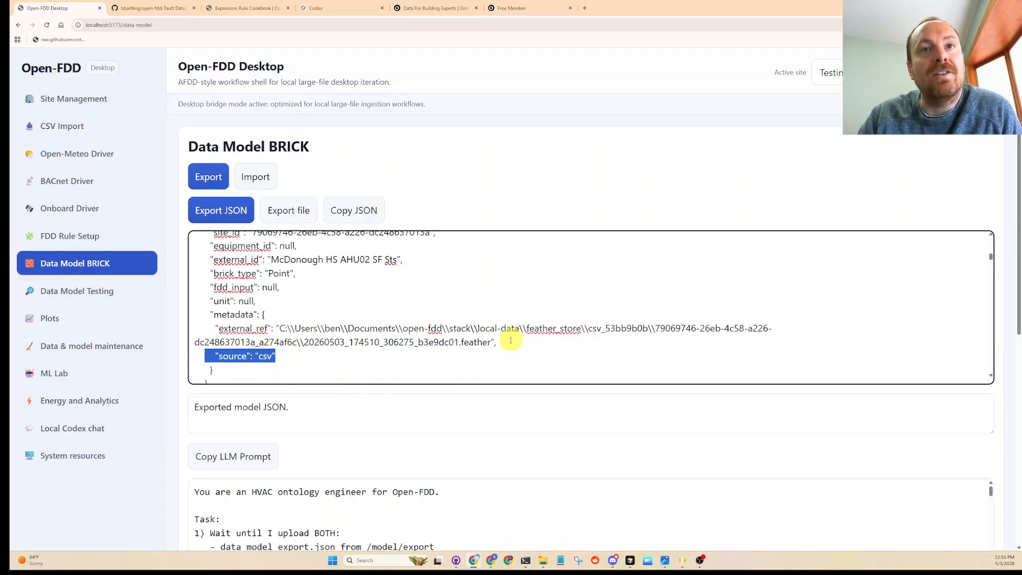
pyautogui.moveTo(498, 343); pyautogui.dragTo(204, 342)
pyautogui.tripleClick(279, 358)
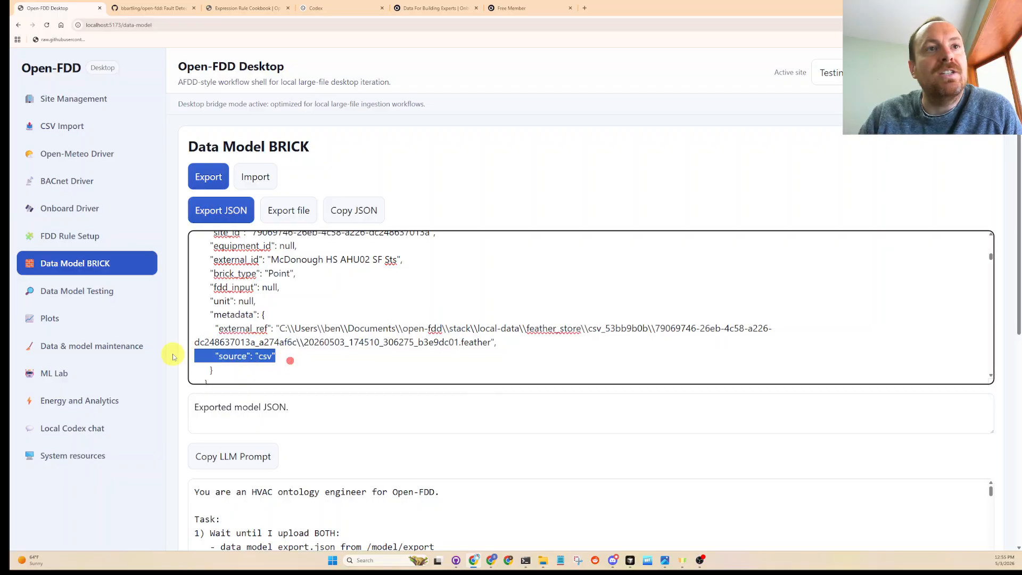
# - Copy the LLM prompt for the data model and read through its import requirements, rule handling and deliverable format
pyautogui.scroll(-2, 325, 400)
pyautogui.scroll(-1, 326, 400)
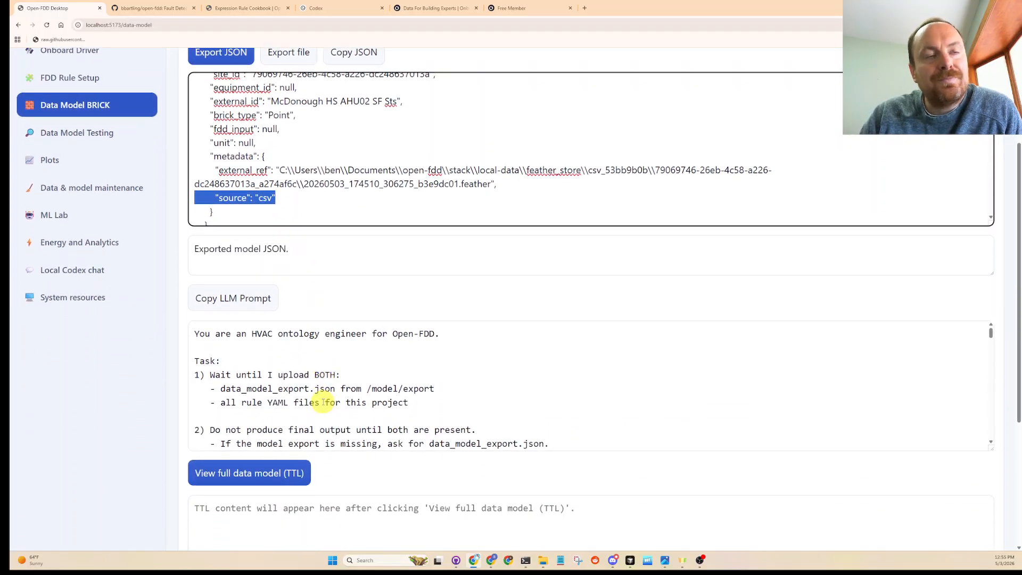
pyautogui.scroll(-5, 325, 402)
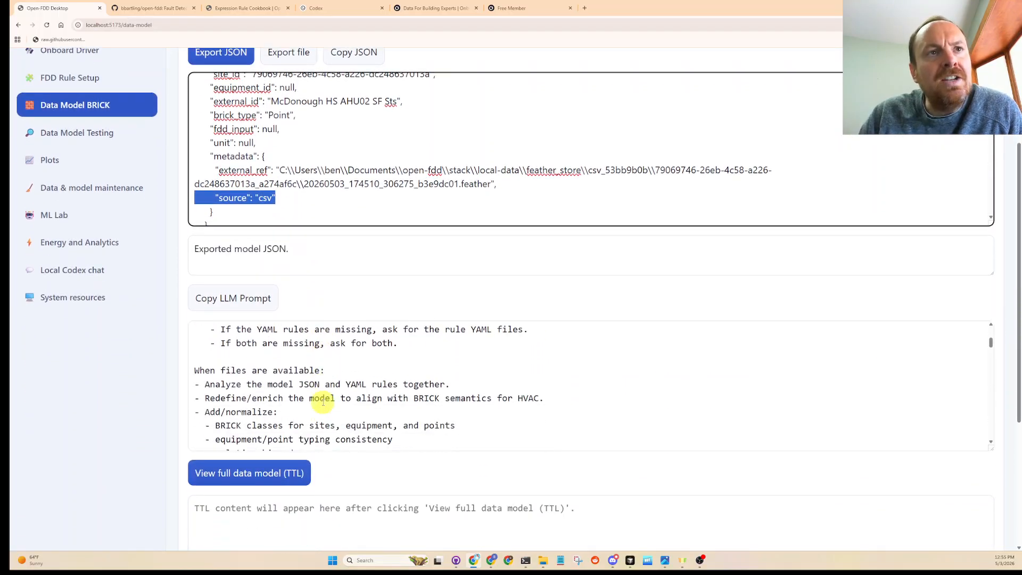
pyautogui.click(236, 299)
pyautogui.scroll(-5, 383, 394)
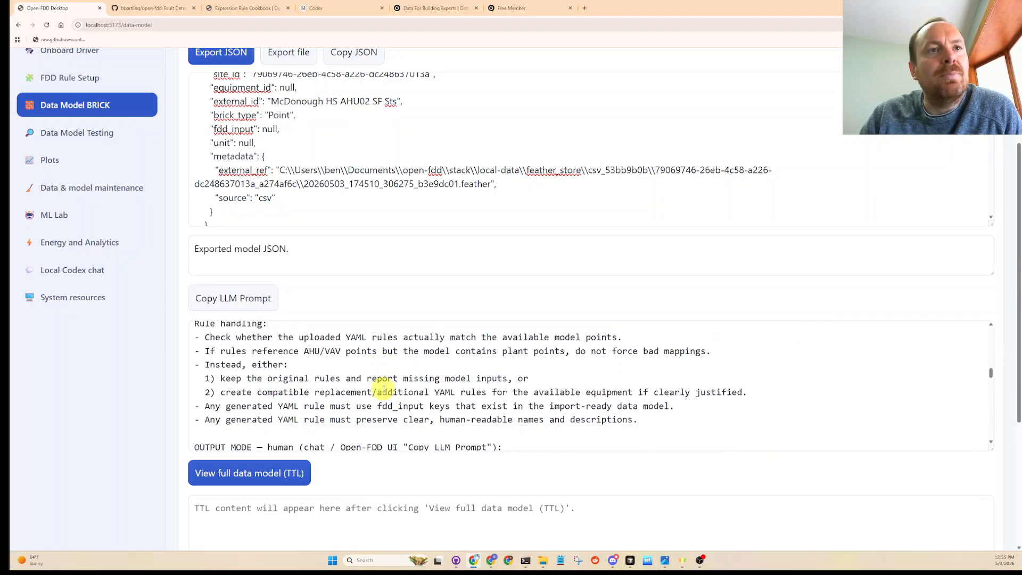
pyautogui.scroll(-3, 383, 394)
pyautogui.scroll(-8, 383, 393)
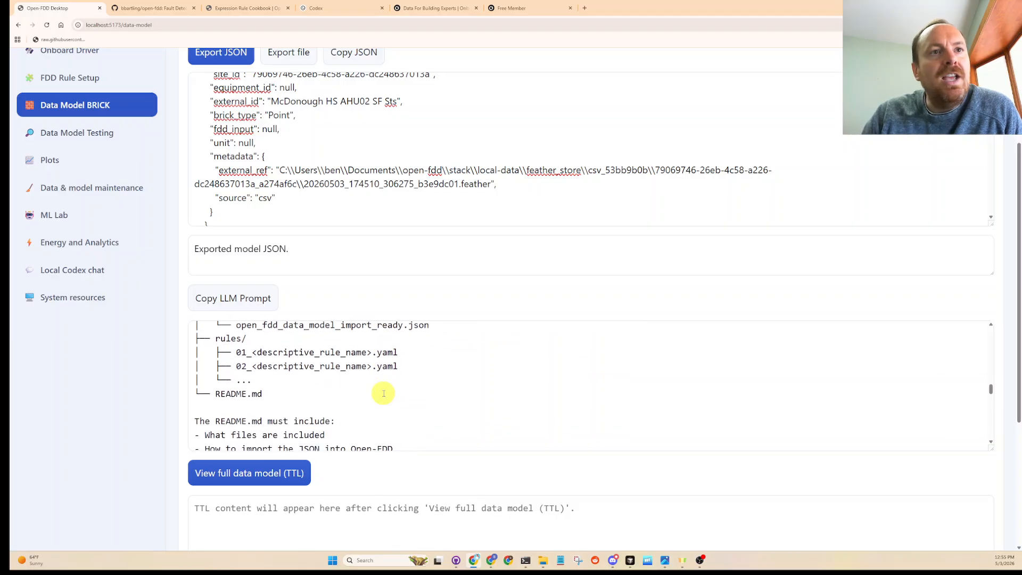
pyautogui.scroll(-4, 345, 405)
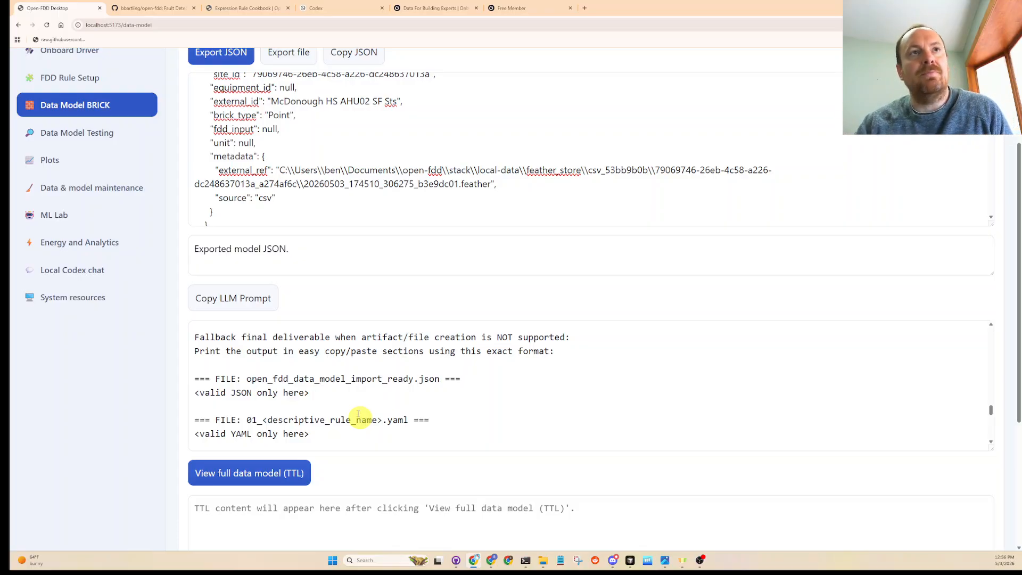
# - Compare the point entries in the exported JSON with the file and README requirements in the LLM prompt
pyautogui.moveTo(321, 211); pyautogui.dragTo(215, 115)
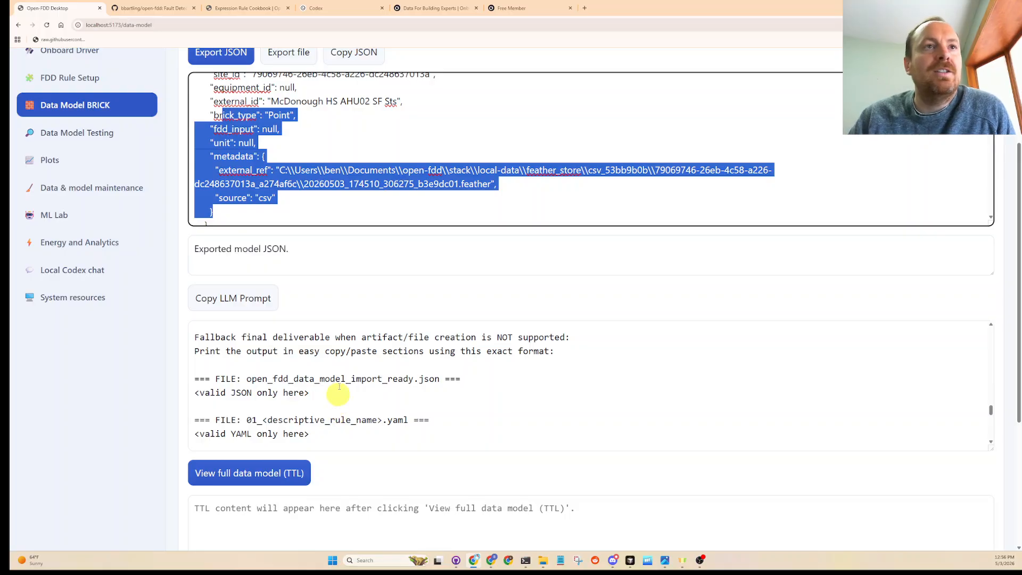
pyautogui.scroll(4, 341, 362)
pyautogui.scroll(-1, 325, 192)
pyautogui.click(333, 165)
pyautogui.scroll(3, 333, 165)
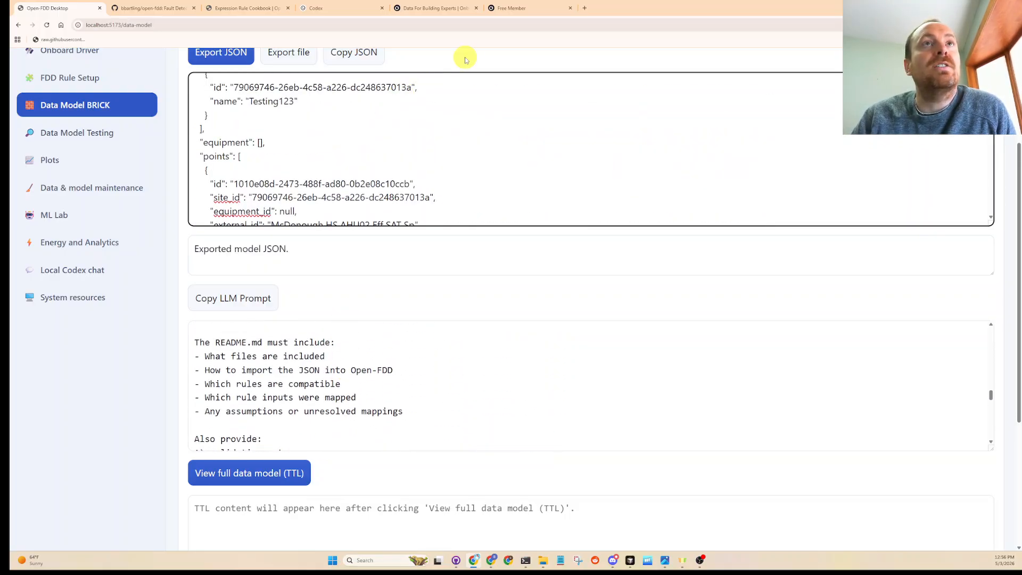
# - Switch the Brick data model page to import mode and activate the empty area for pasting JSON
pyautogui.scroll(3, 467, 59)
pyautogui.click(260, 180)
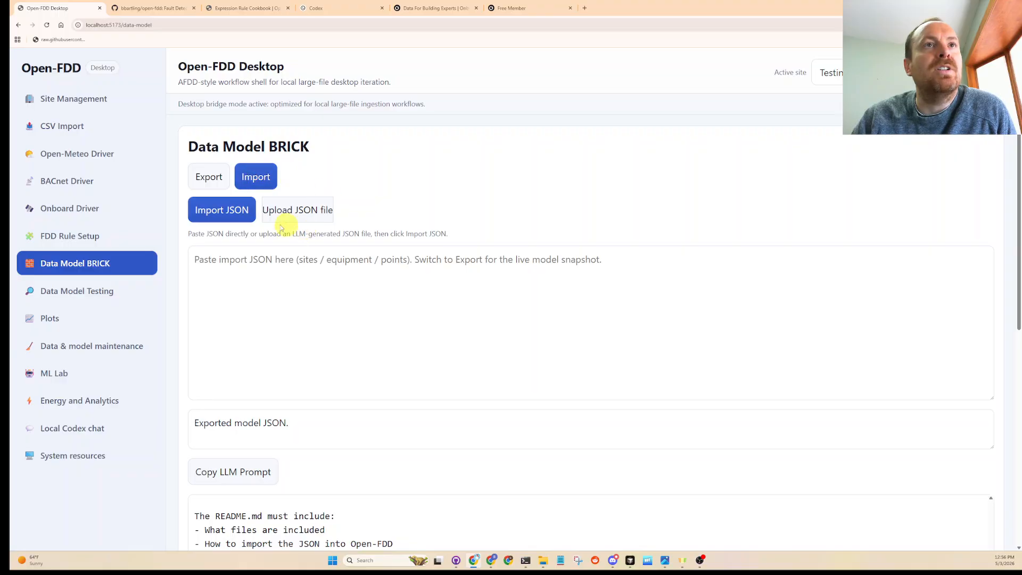
pyautogui.click(265, 315)
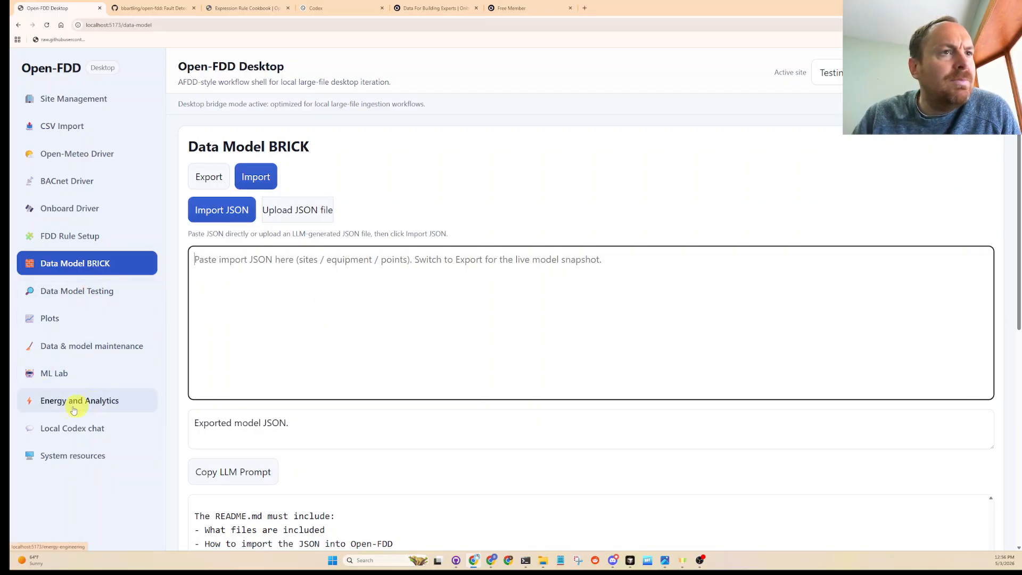
# - Plot the McDonough HS AHU02 OAT point of site Testing123 as lines without FDD, and check the chart and readiness message
pyautogui.click(57, 324)
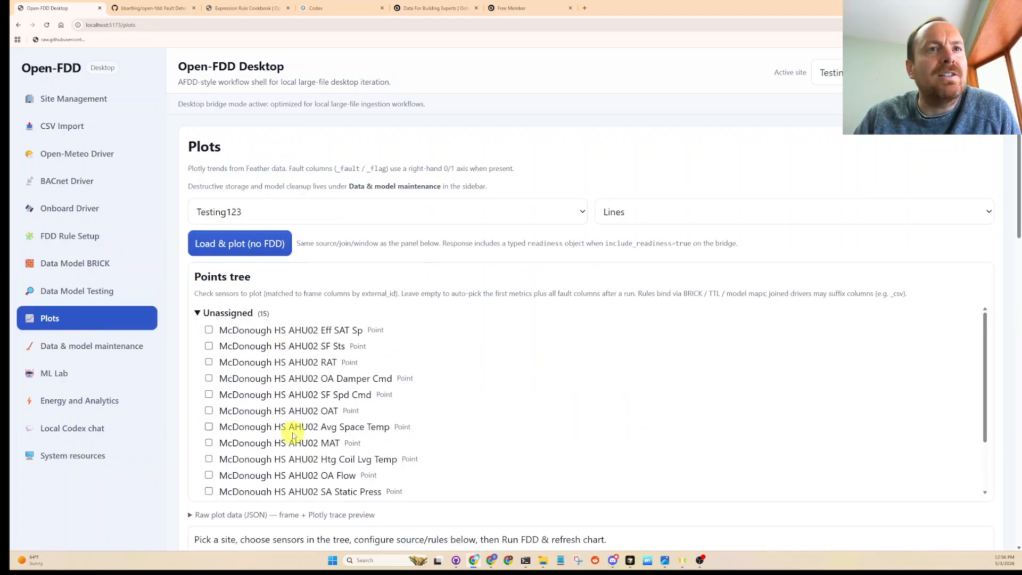
pyautogui.scroll(-2, 601, 254)
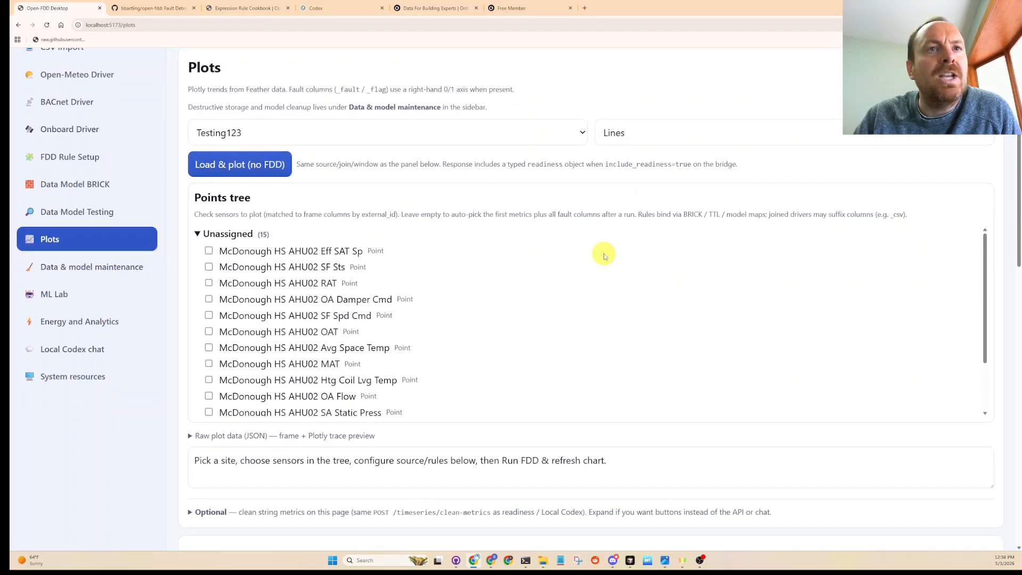
pyautogui.click(208, 331)
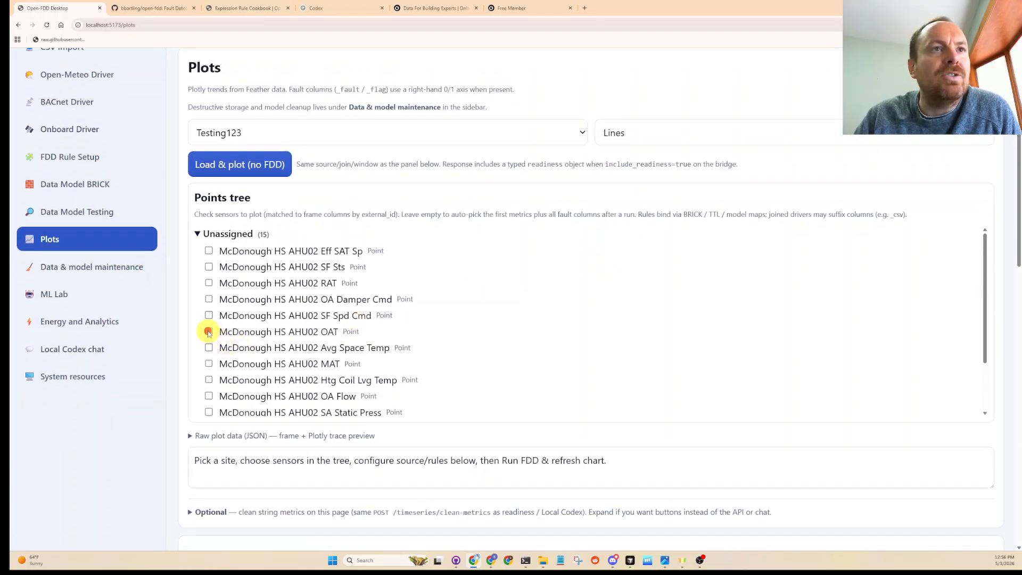
pyautogui.scroll(-2, 424, 330)
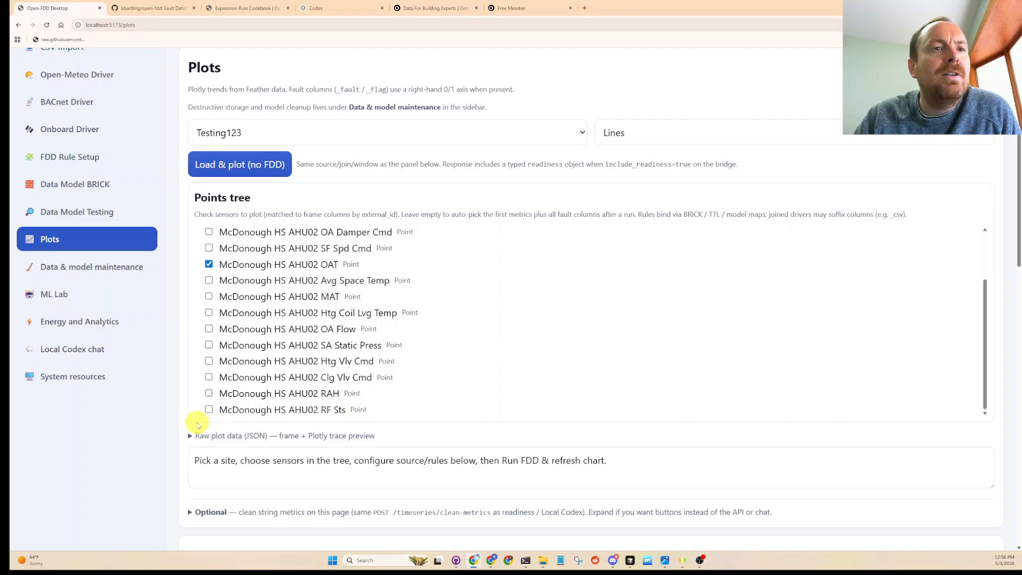
pyautogui.scroll(-1, 185, 411)
pyautogui.scroll(-1, 185, 411)
pyautogui.scroll(2, 183, 410)
pyautogui.click(260, 173)
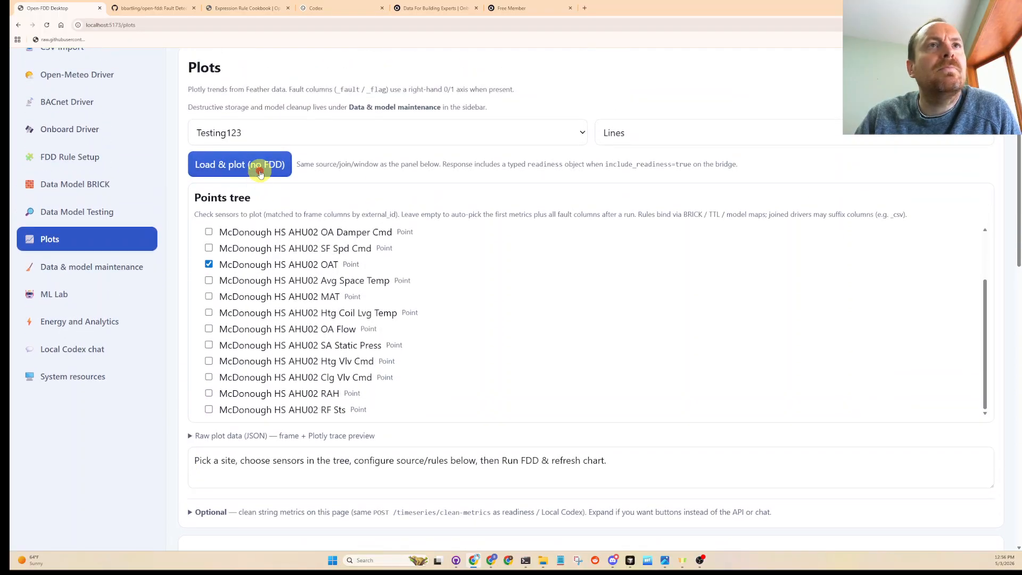
pyautogui.scroll(-4, 192, 383)
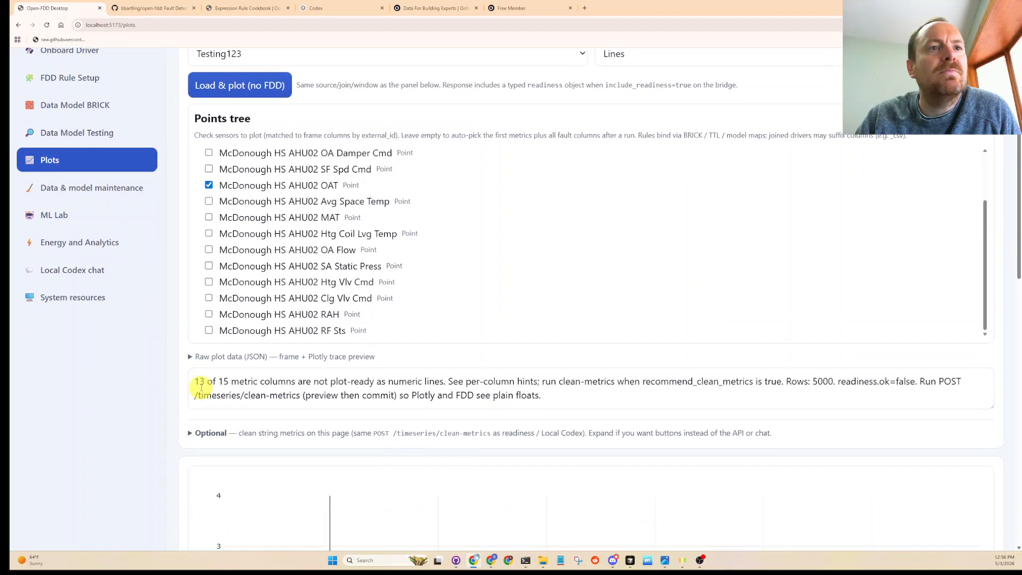
pyautogui.scroll(-3, 200, 393)
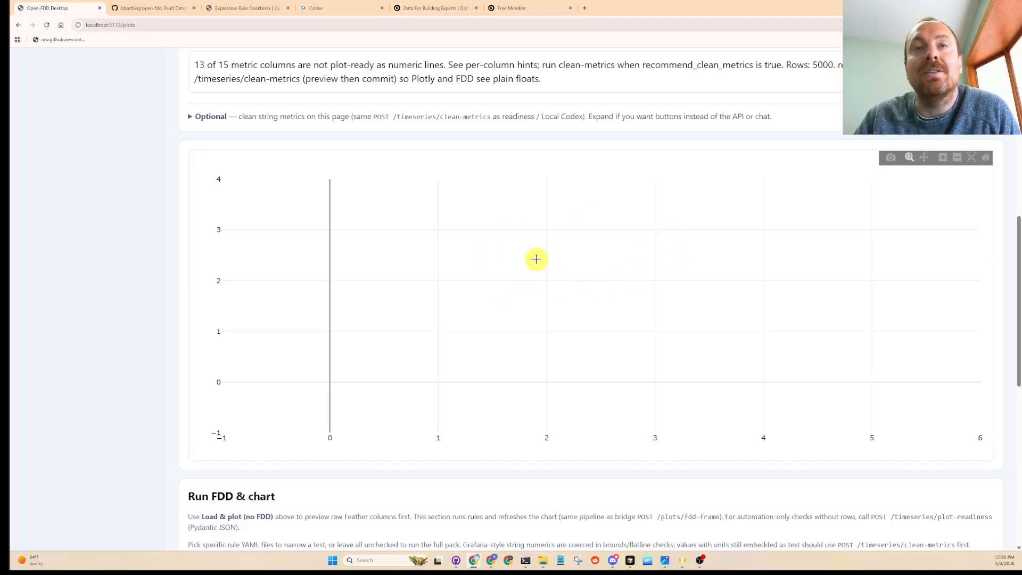
pyautogui.scroll(6, 467, 260)
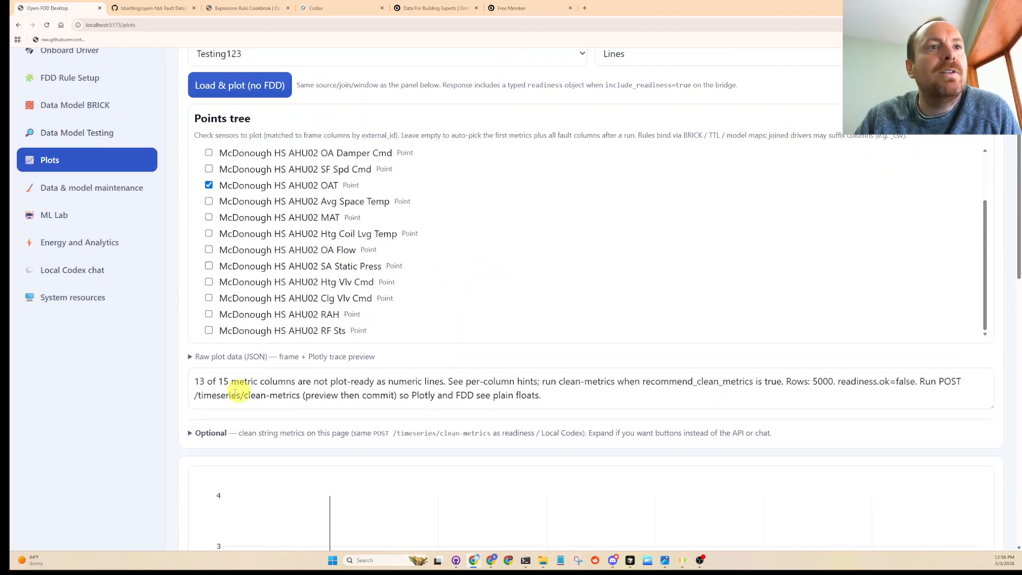
# - Expand the raw plot data JSON and examine how the AHU02 sample values are stored, from OAT through SA Static Press
pyautogui.click(190, 357)
pyautogui.scroll(-5, 354, 421)
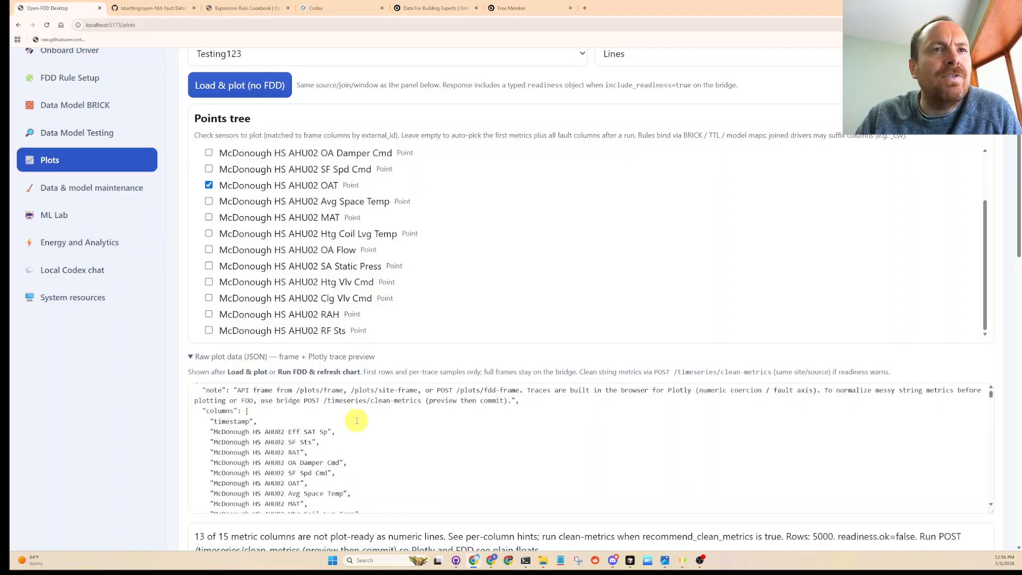
pyautogui.scroll(-5, 357, 420)
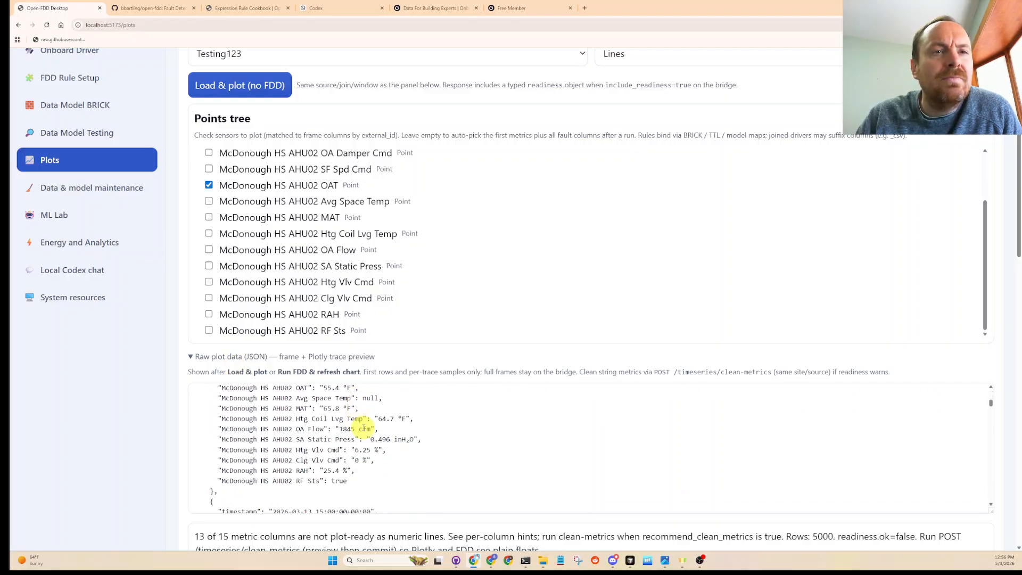
pyautogui.scroll(-4, 377, 459)
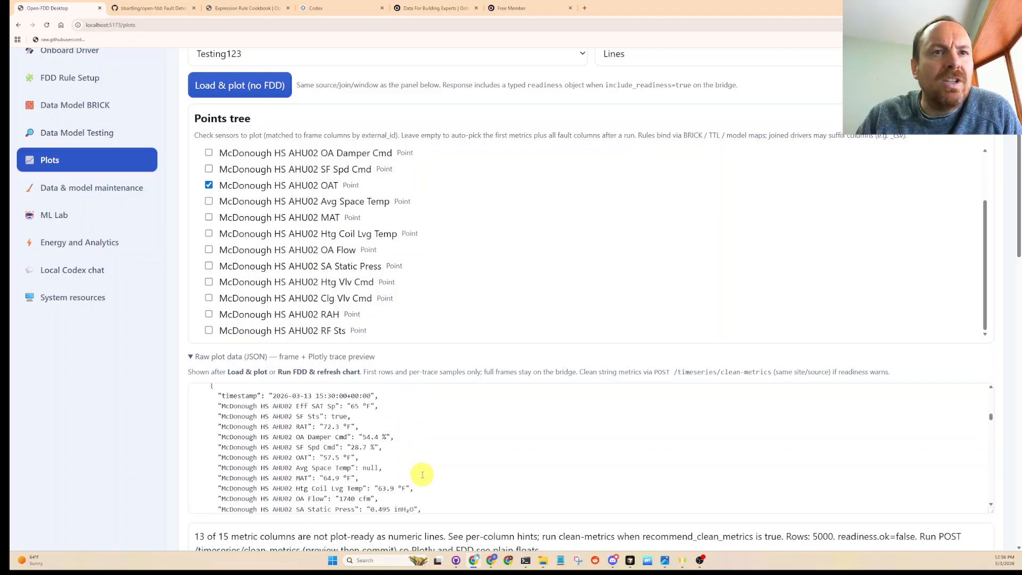
pyautogui.click(438, 484)
pyautogui.moveTo(438, 484); pyautogui.dragTo(189, 429)
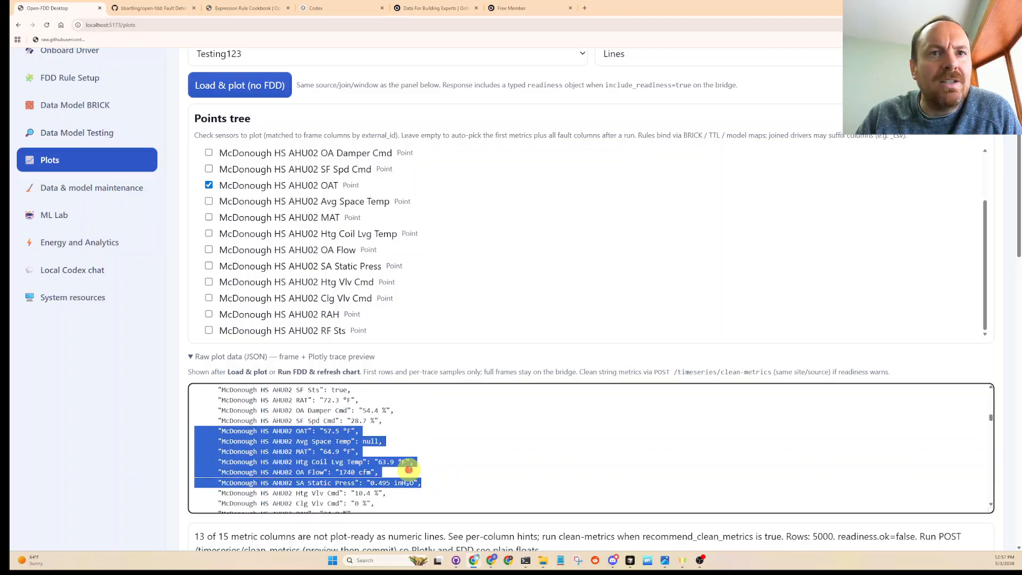
# - Open the local Codex chat page and check the Codex sign-in status at its heading
pyautogui.click(409, 470)
pyautogui.click(73, 270)
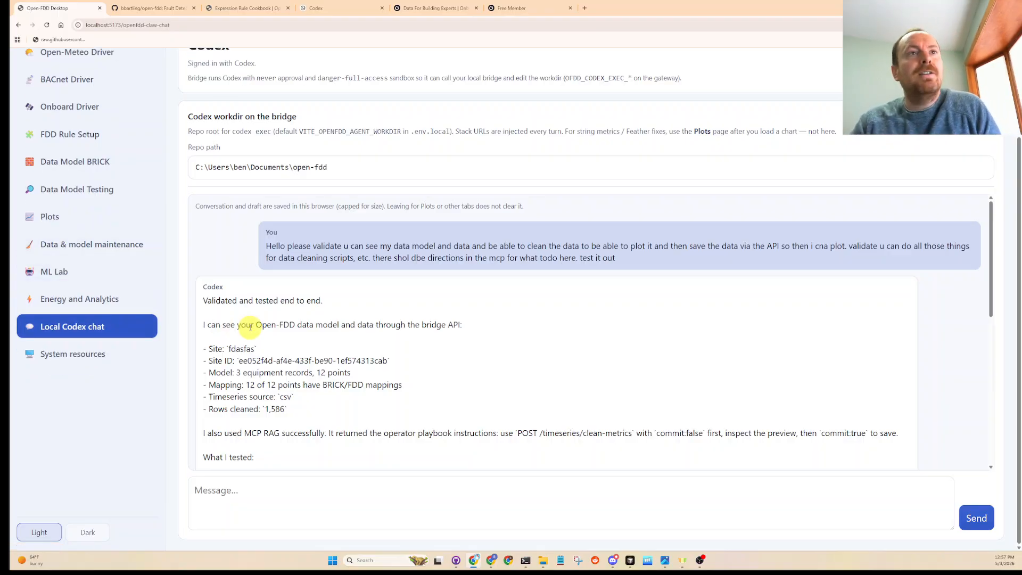
pyautogui.scroll(1, 250, 248)
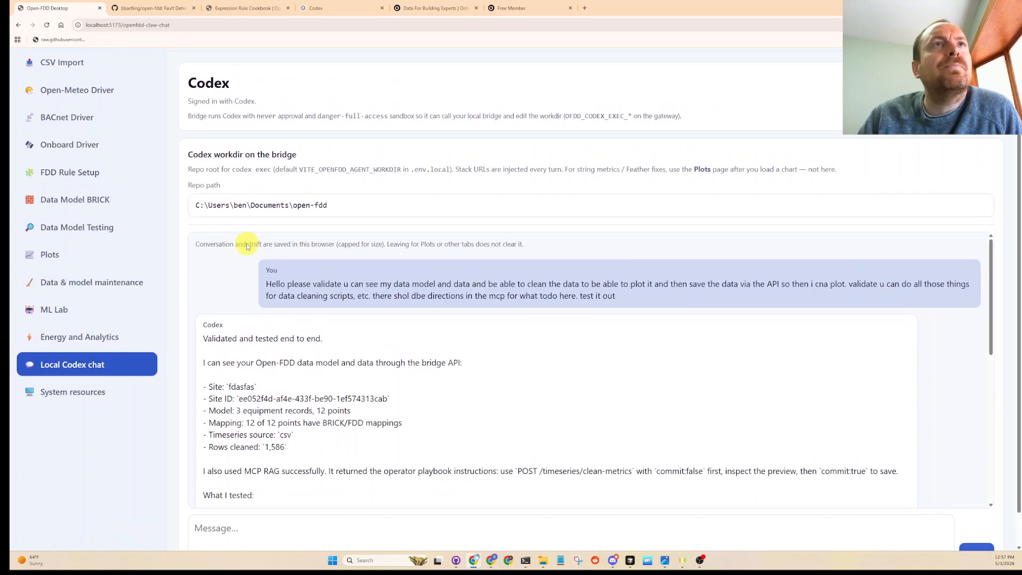
pyautogui.scroll(1, 269, 114)
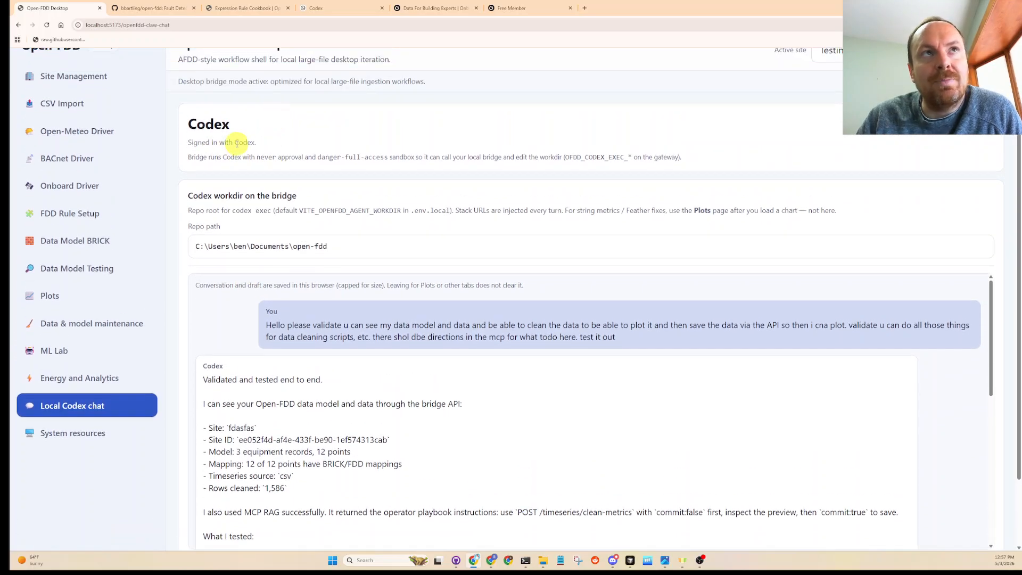
pyautogui.moveTo(189, 121); pyautogui.dragTo(263, 141)
pyautogui.click(263, 142)
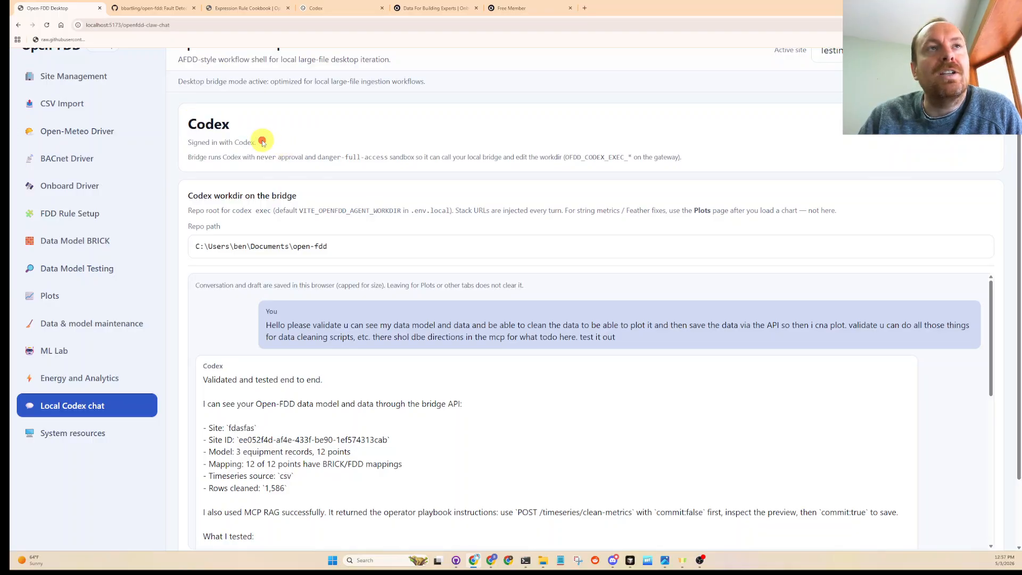
pyautogui.moveTo(190, 121); pyautogui.dragTo(260, 141)
pyautogui.click(268, 149)
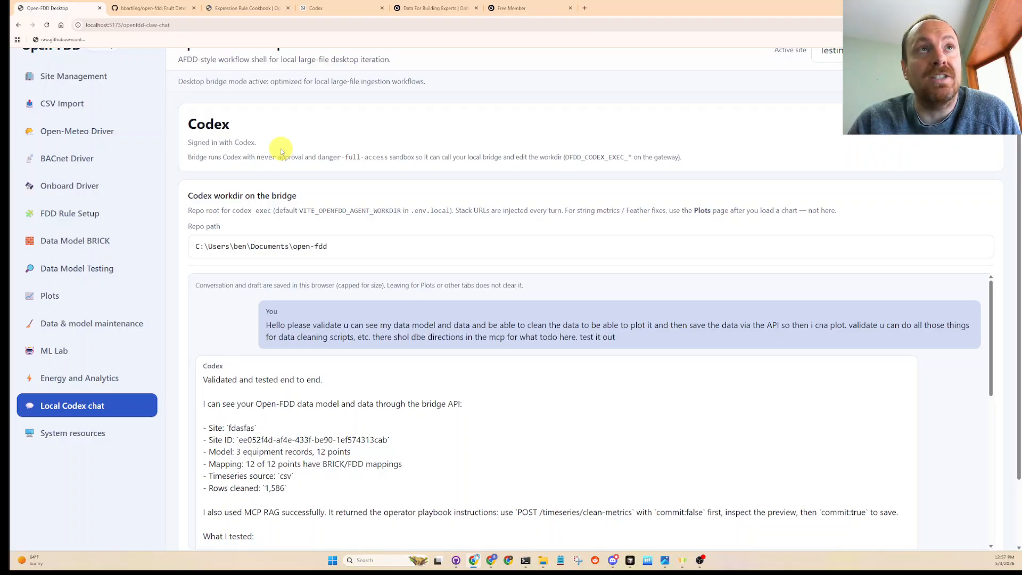
# - Switch to the Codex Analytics page on ChatGPT and check the remaining 5 hour and weekly usage limits
pyautogui.click(320, 8)
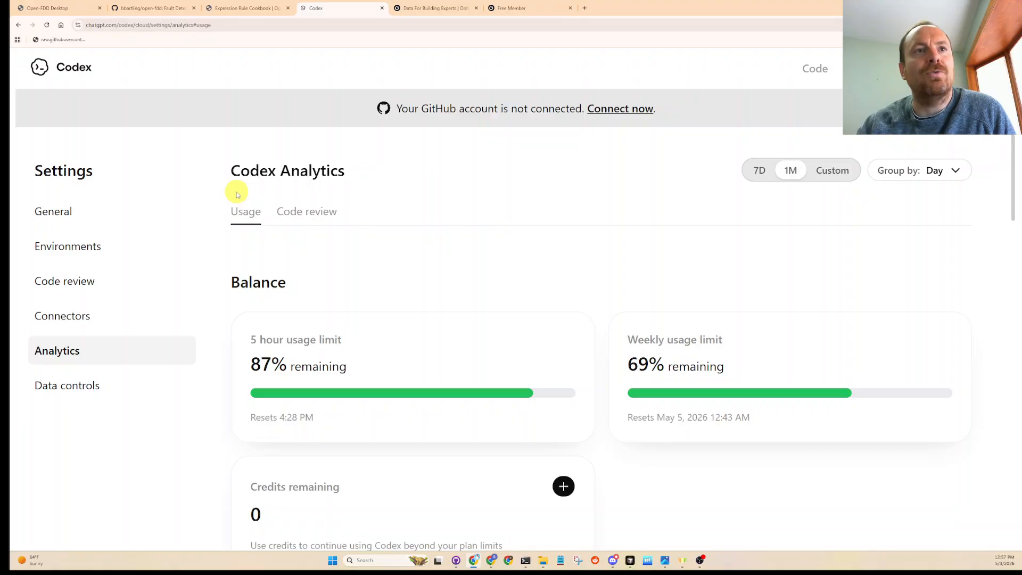
pyautogui.scroll(-1, 269, 199)
pyautogui.scroll(1, 270, 261)
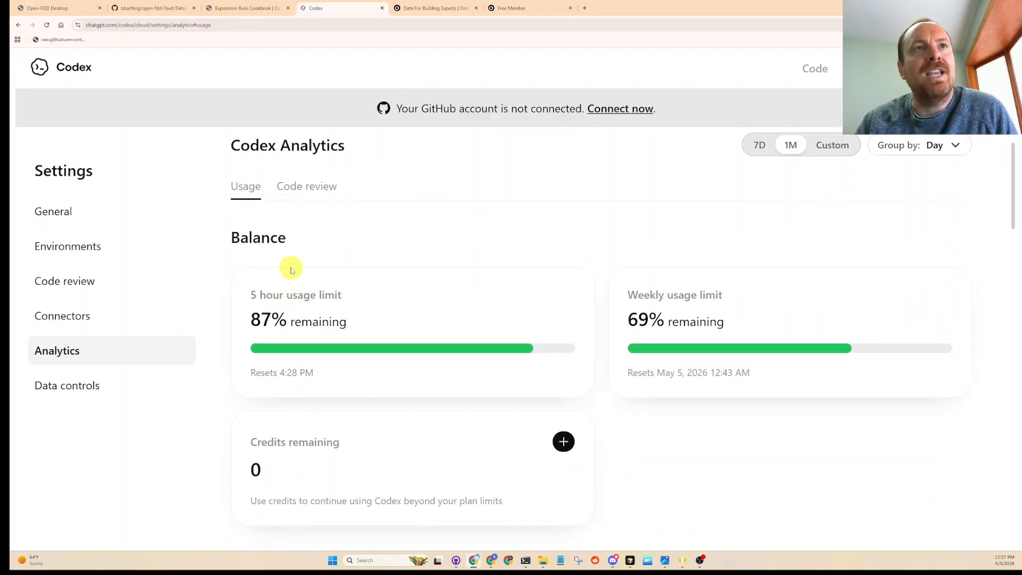
pyautogui.moveTo(357, 329); pyautogui.dragTo(206, 287)
pyautogui.click(278, 309)
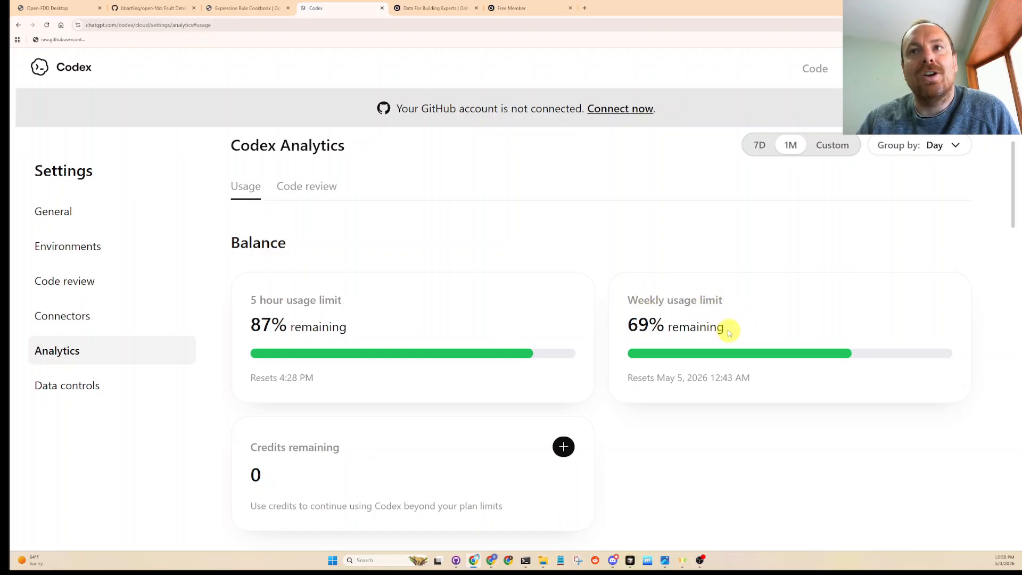
pyautogui.moveTo(727, 328); pyautogui.dragTo(619, 296)
pyautogui.click(530, 312)
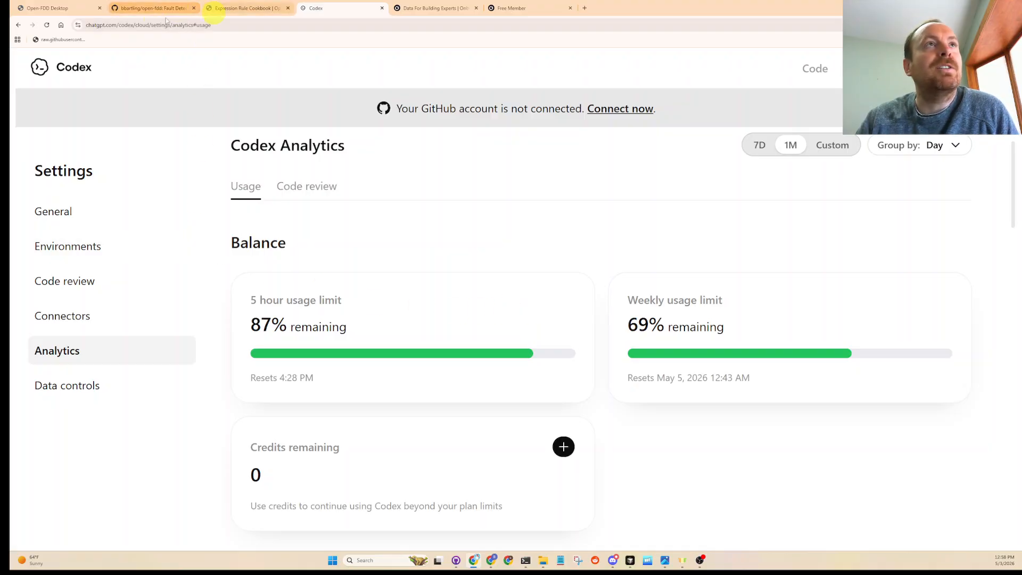
# - Return to the Open-FDD Codex chat and read the earlier reply on validating, cleaning and saving the site's data, through to the last message
pyautogui.click(68, 6)
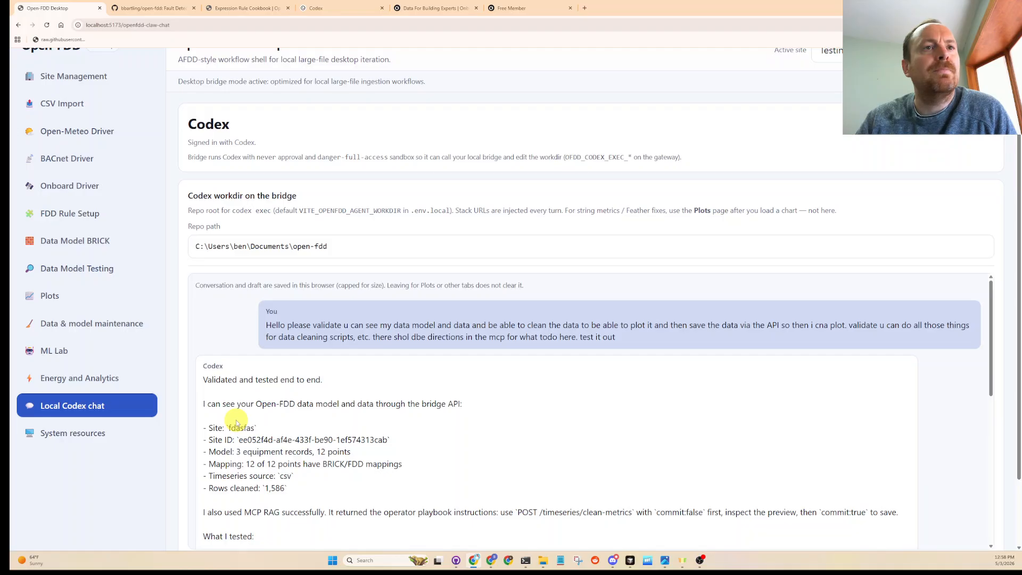
pyautogui.scroll(-1, 266, 339)
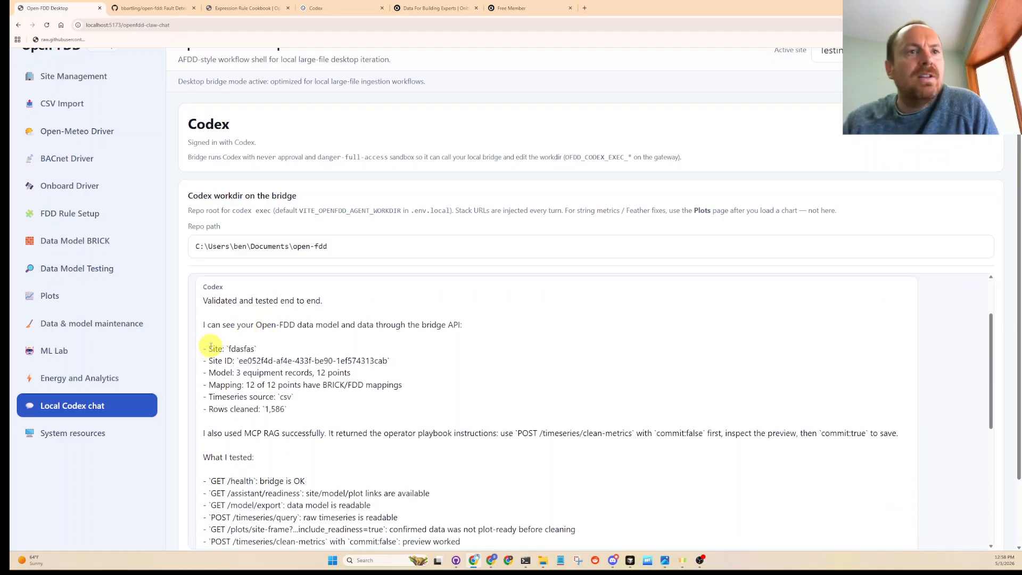
pyautogui.scroll(-5, 211, 346)
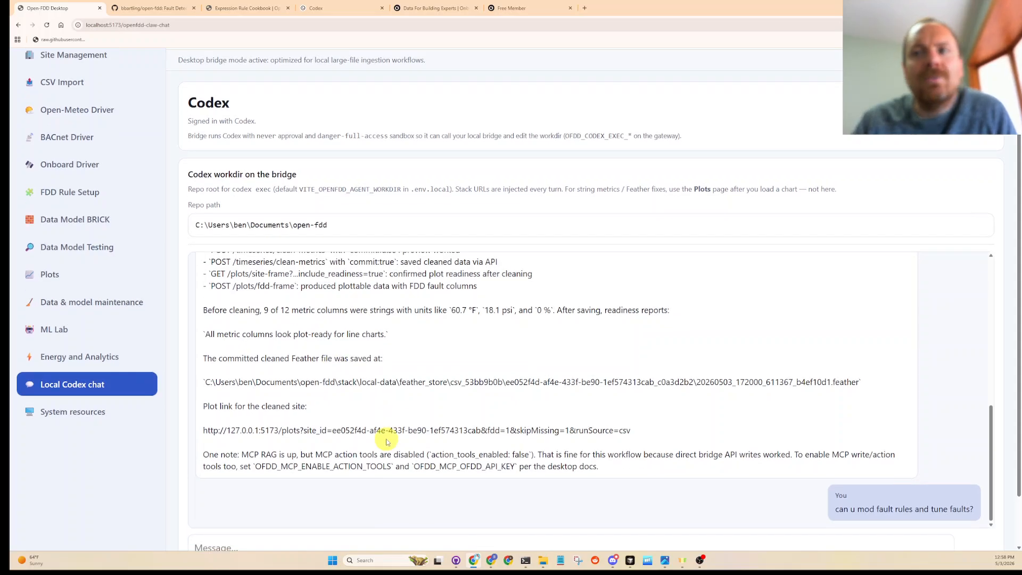
pyautogui.scroll(-1, 388, 442)
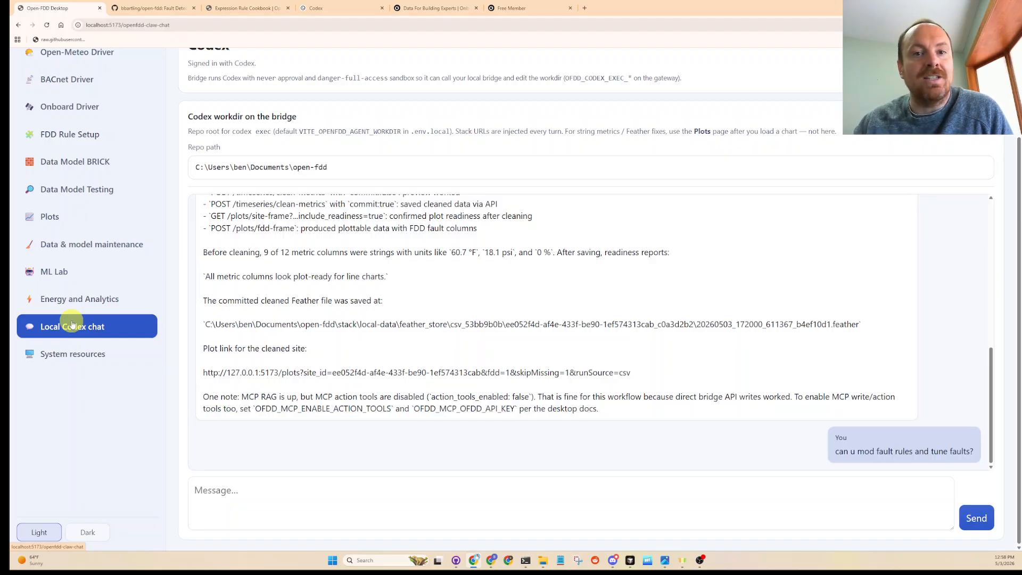
# - Ask Codex "can you see this new dataset i have for an VAV AHU unit?" and enlarge the page for reading
pyautogui.click(283, 494)
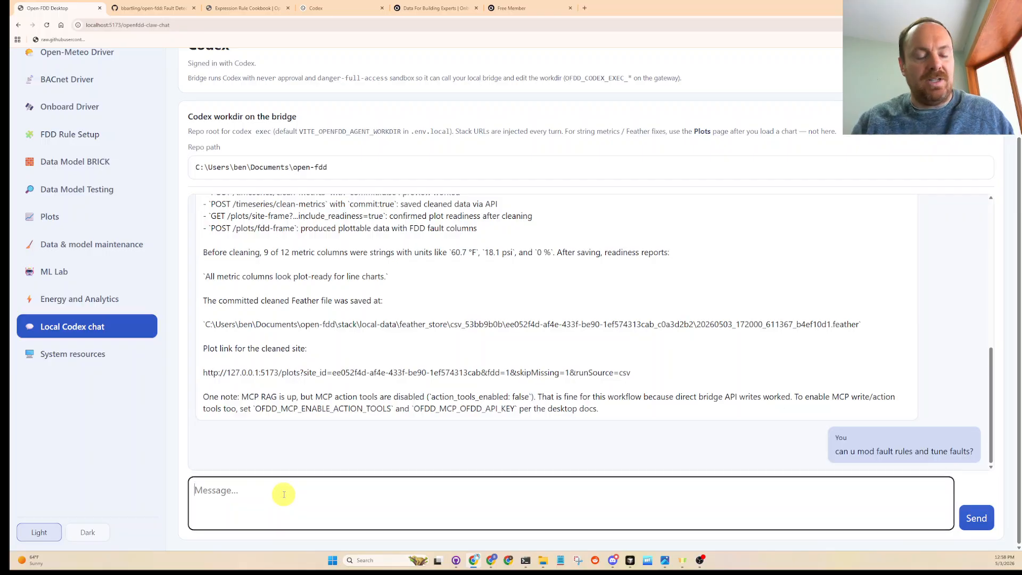
pyautogui.write('can you see')
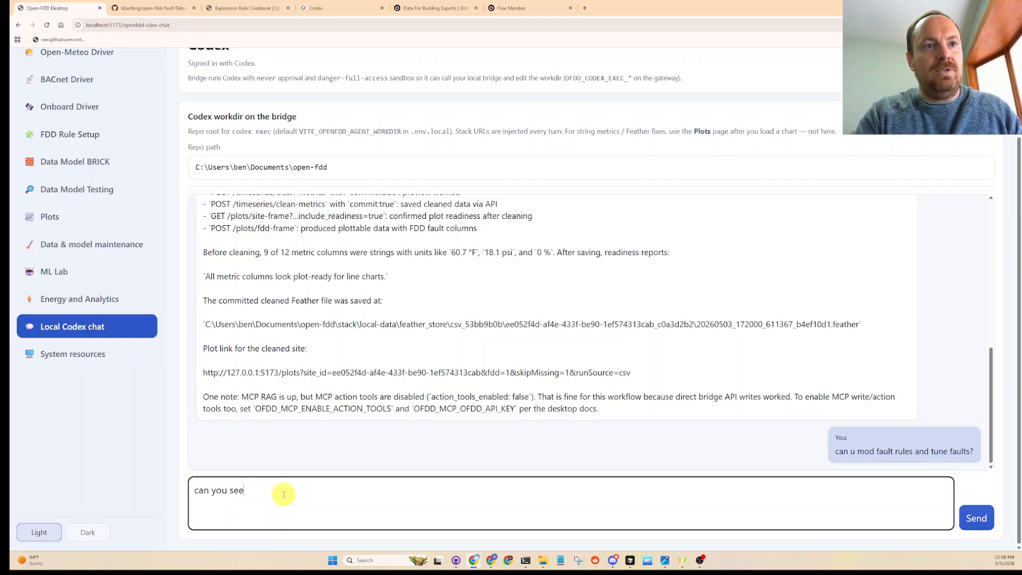
pyautogui.write(' this new data')
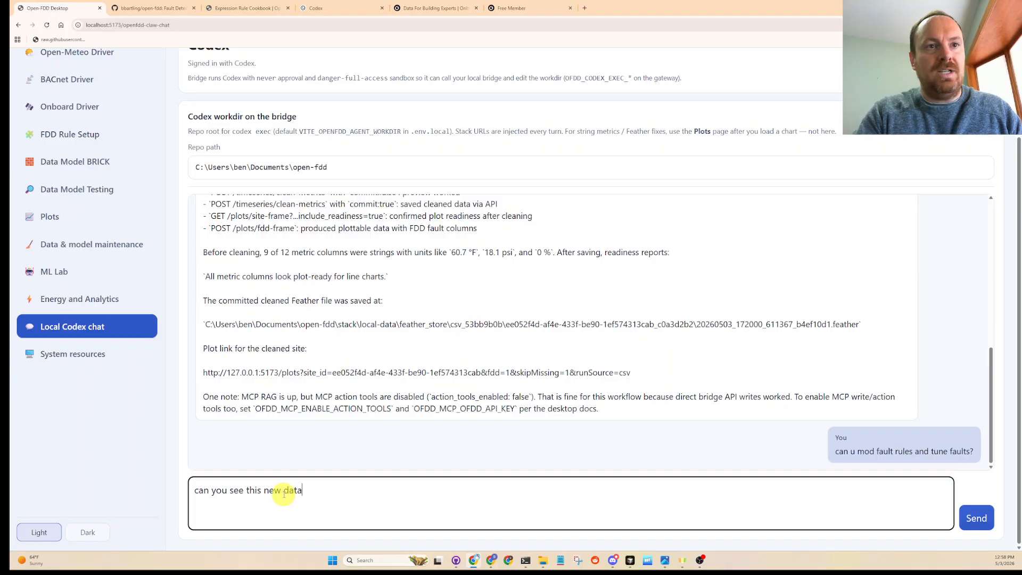
pyautogui.write('set i have')
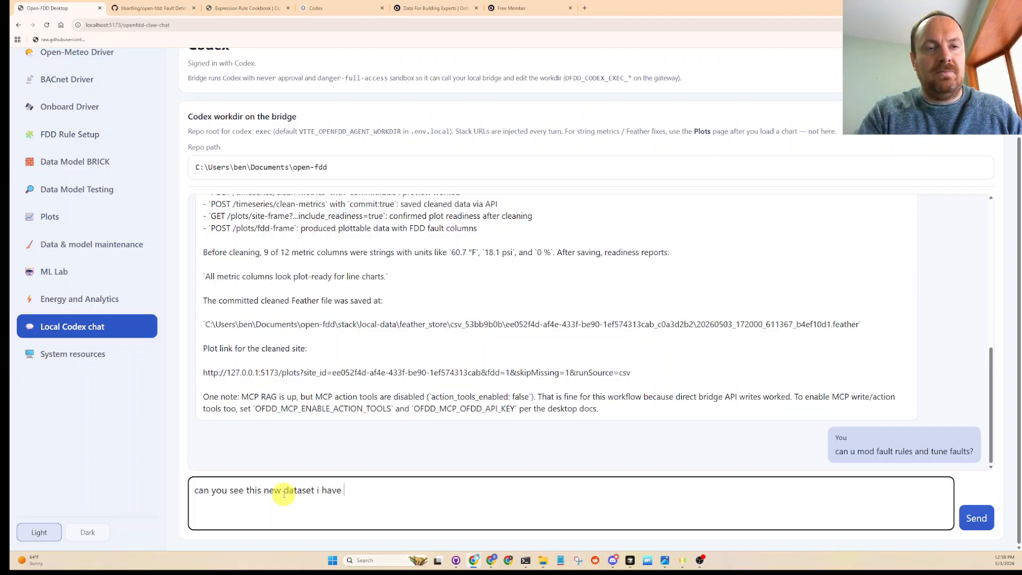
pyautogui.write(' for an ')
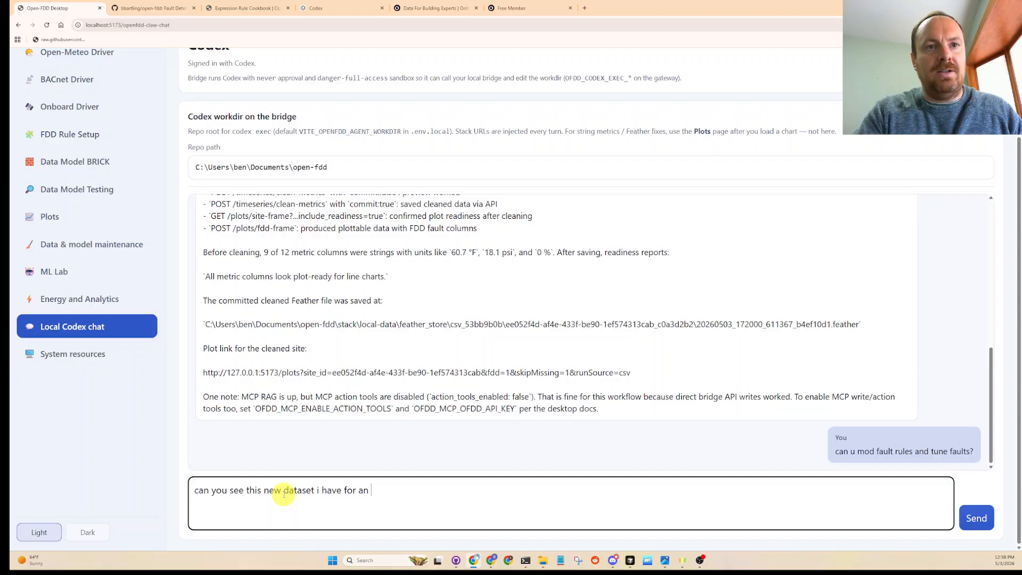
pyautogui.write('VAV')
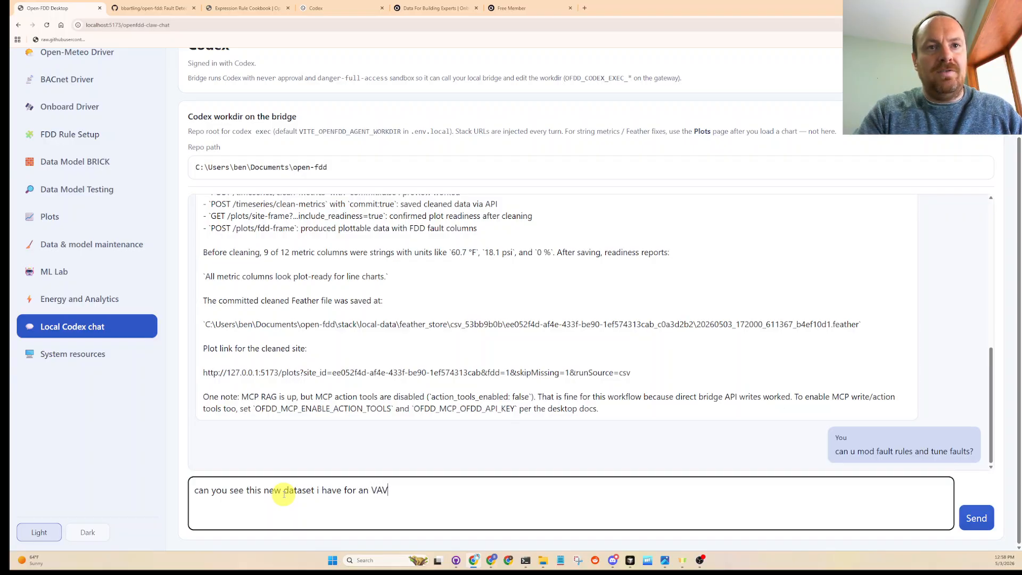
pyautogui.write(' AHU unit?')
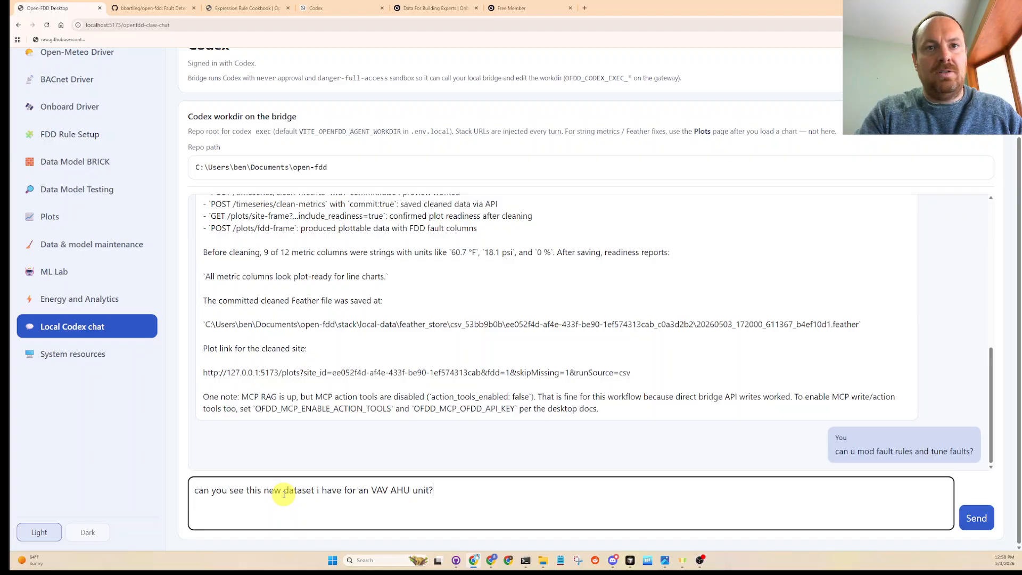
pyautogui.press('Return')
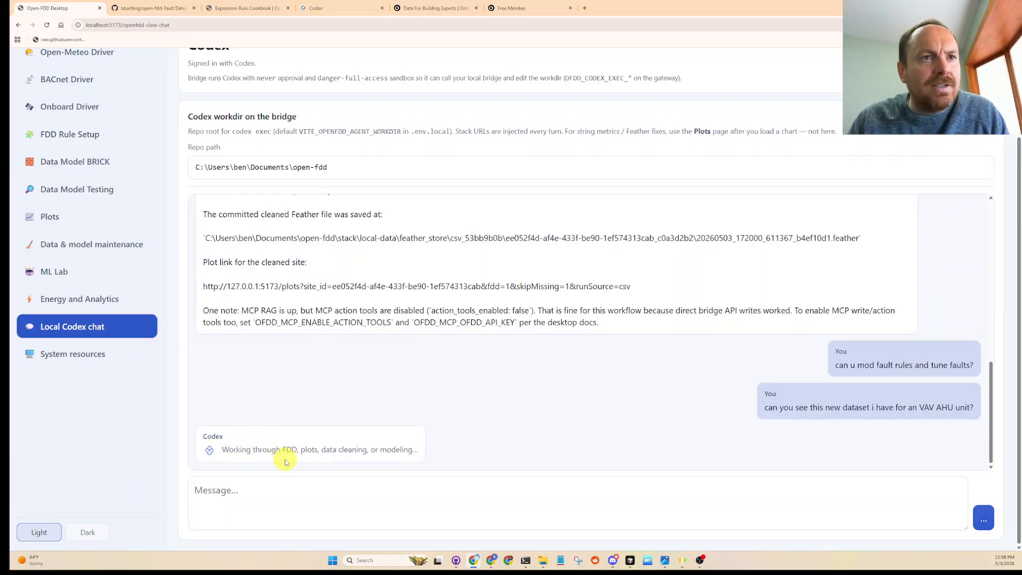
pyautogui.hotkey('ctrl', '+')
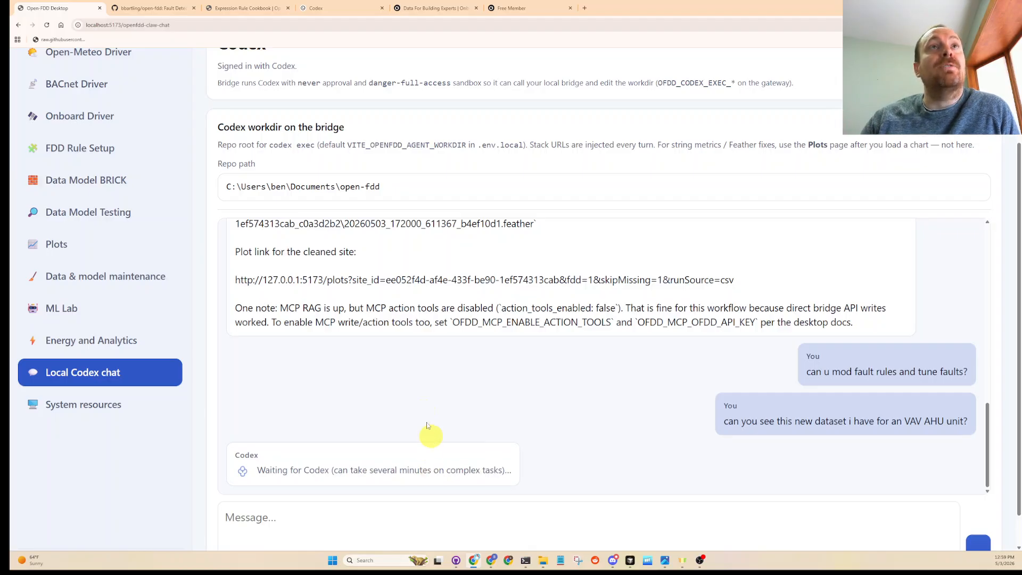
# - Open the home page of the Open-FDD documentation site and look through its Documentation section table
pyautogui.click(245, 8)
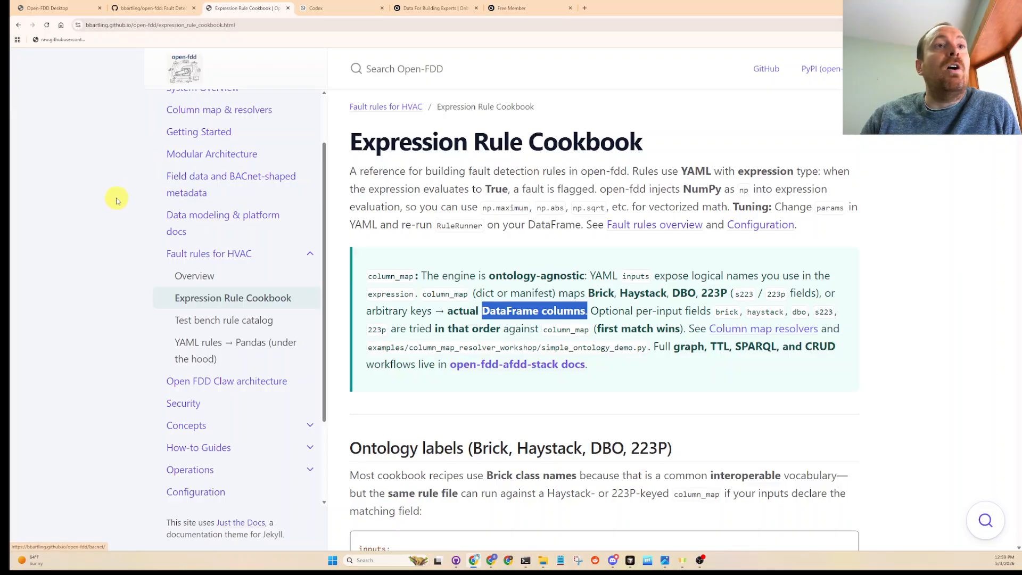
pyautogui.scroll(2, 210, 219)
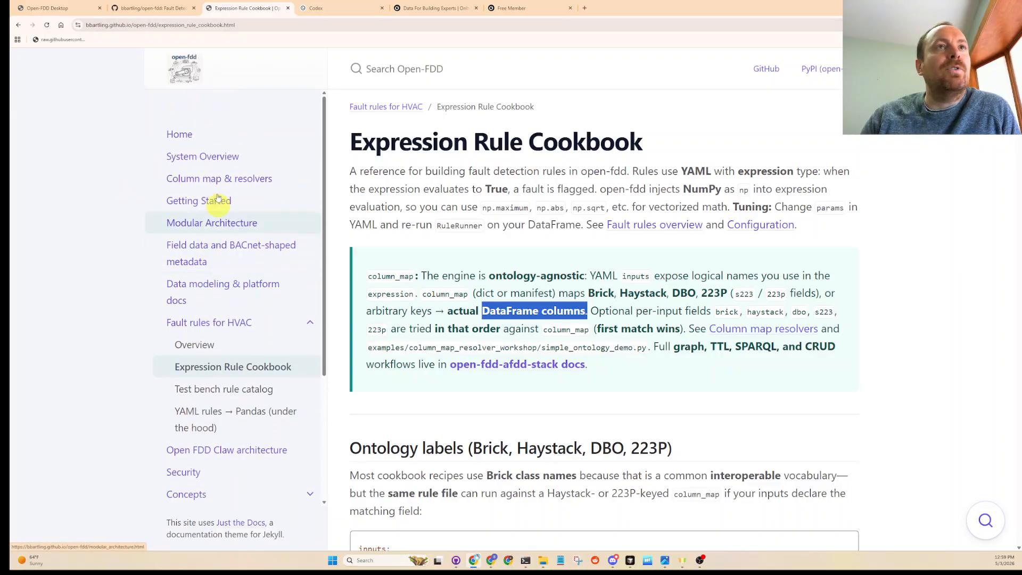
pyautogui.click(179, 134)
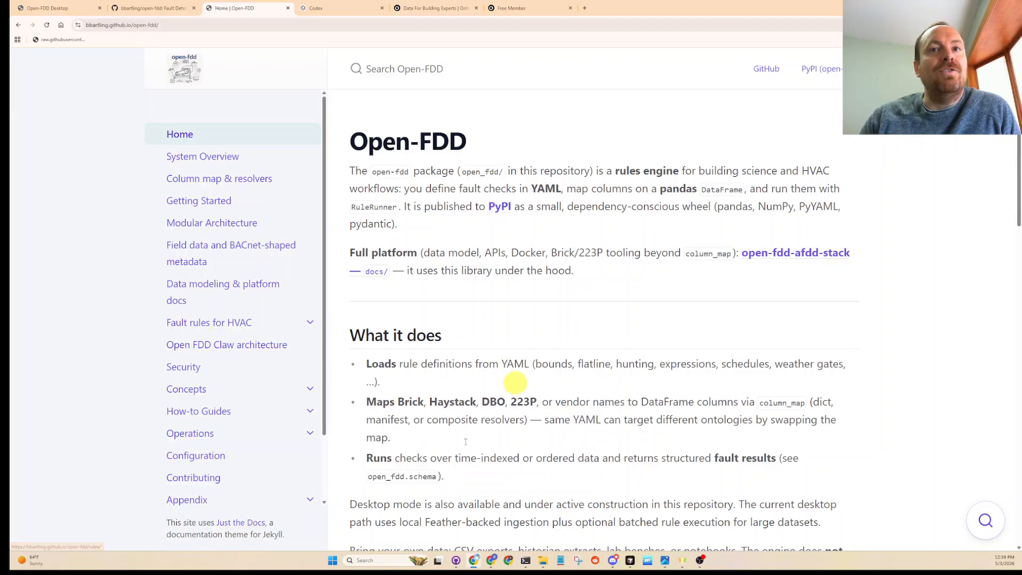
pyautogui.scroll(-1, 612, 360)
pyautogui.scroll(-15, 611, 360)
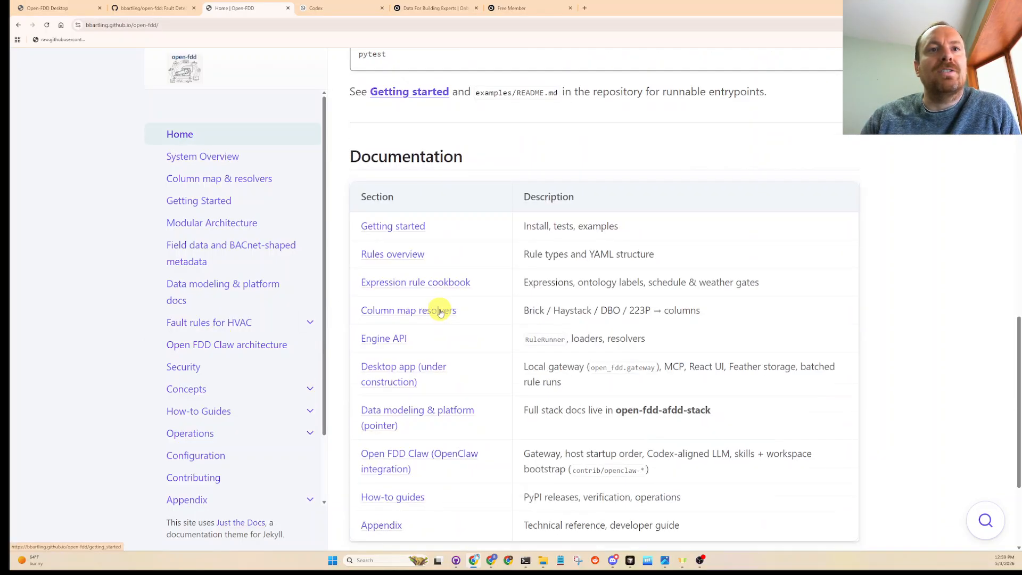
# - Return to the Codex chat and examine the reply about the new dataset: site, AHU name, units embedded in values, and recommended cleaning
pyautogui.click(80, 8)
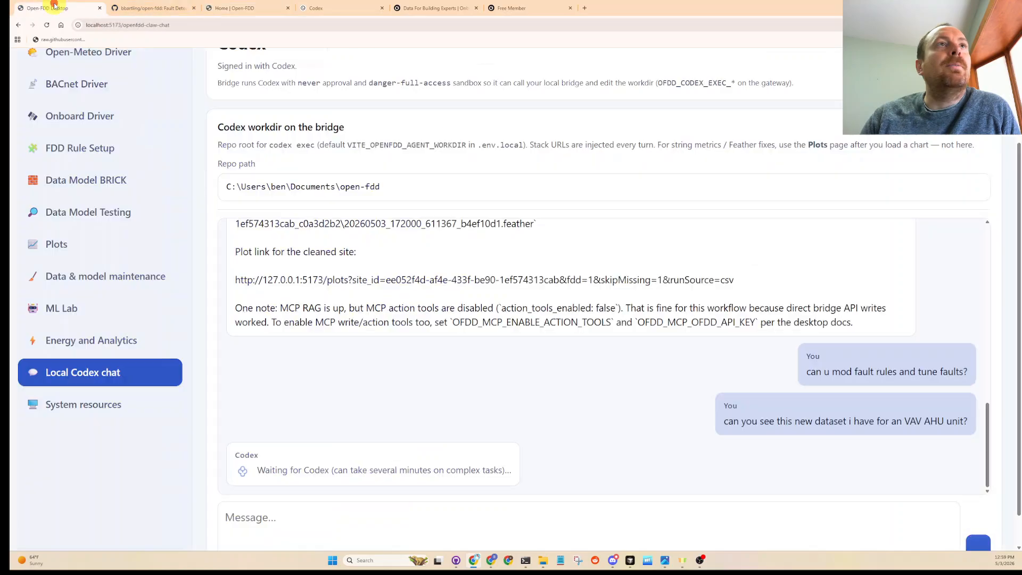
pyautogui.scroll(-4, 449, 377)
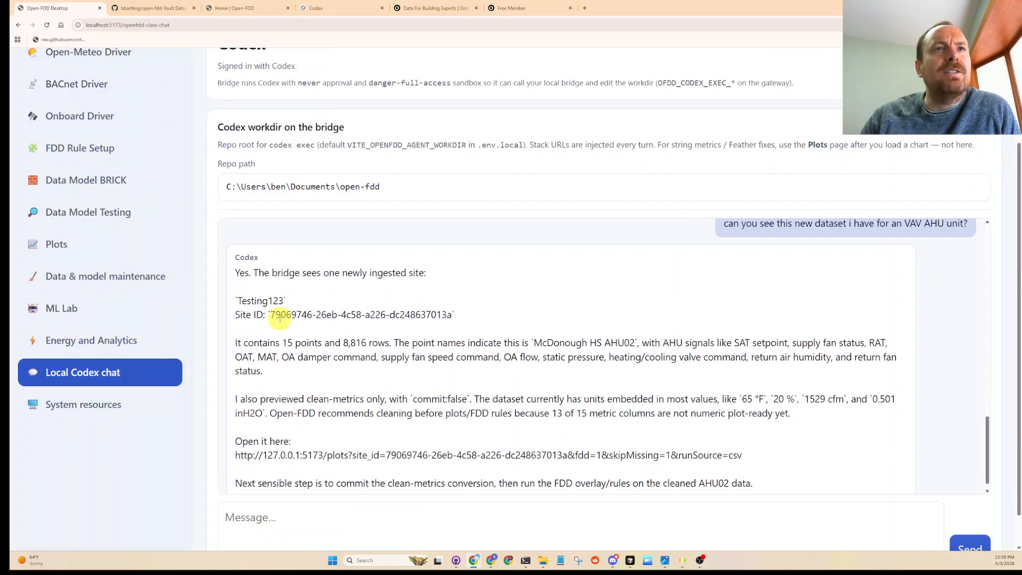
pyautogui.moveTo(285, 301); pyautogui.dragTo(237, 301)
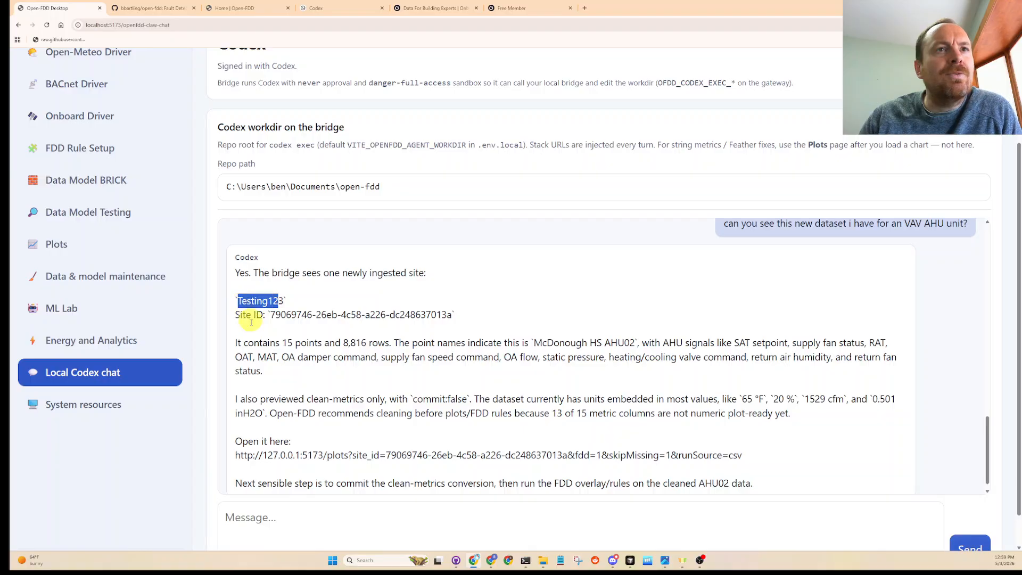
pyautogui.click(255, 346)
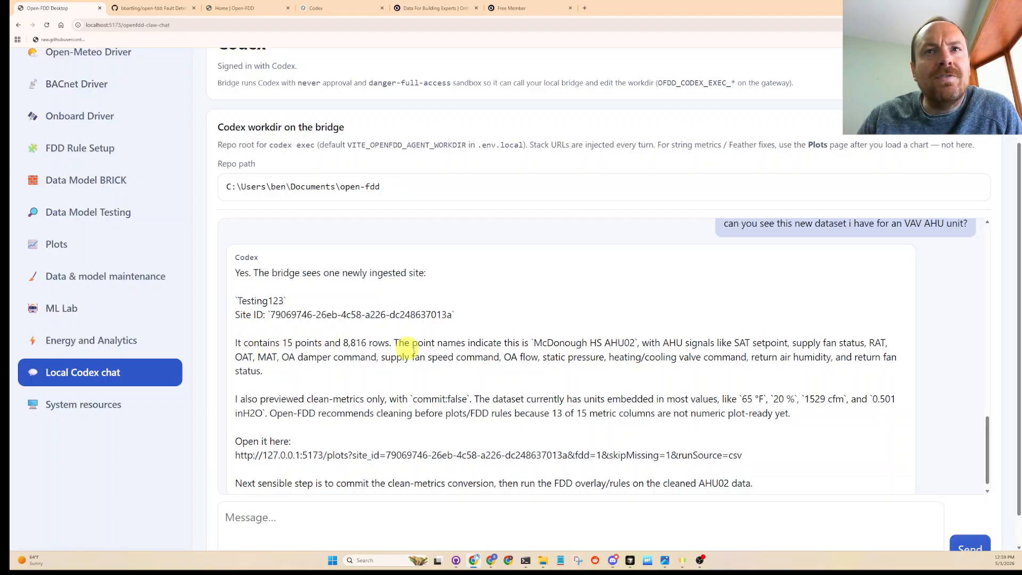
pyautogui.moveTo(532, 345); pyautogui.dragTo(589, 344)
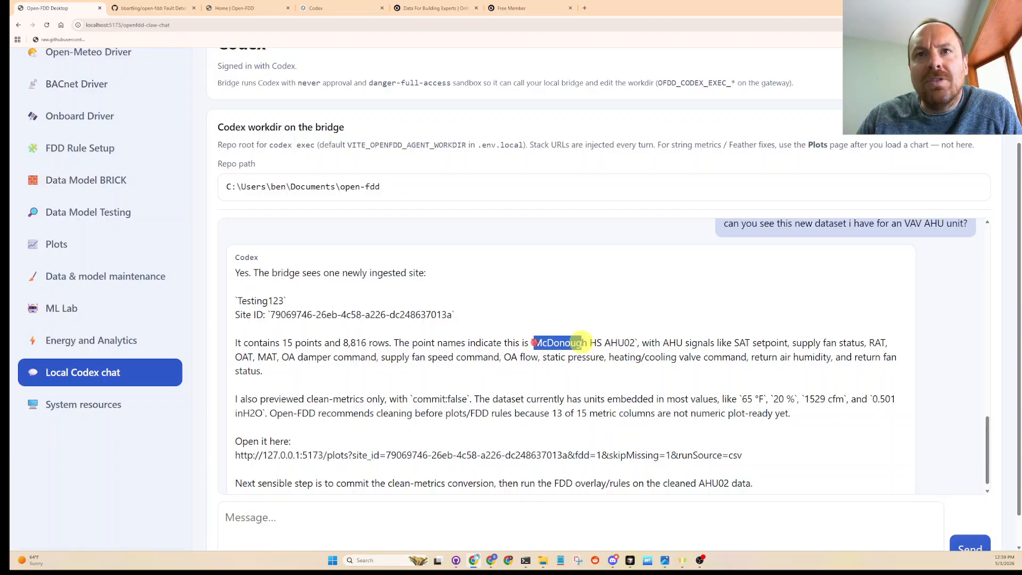
pyautogui.doubleClick(615, 343)
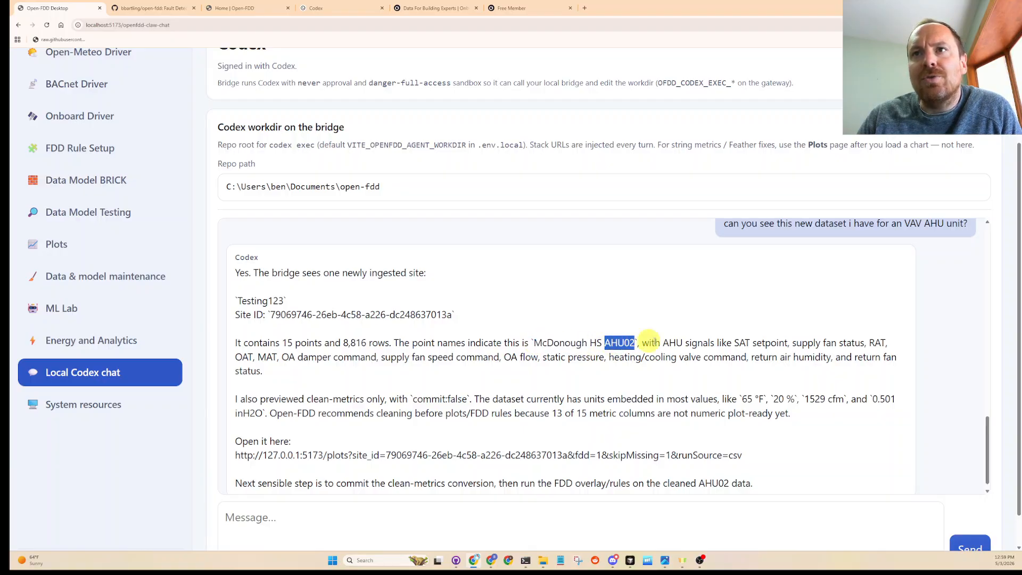
pyautogui.scroll(-1, 733, 337)
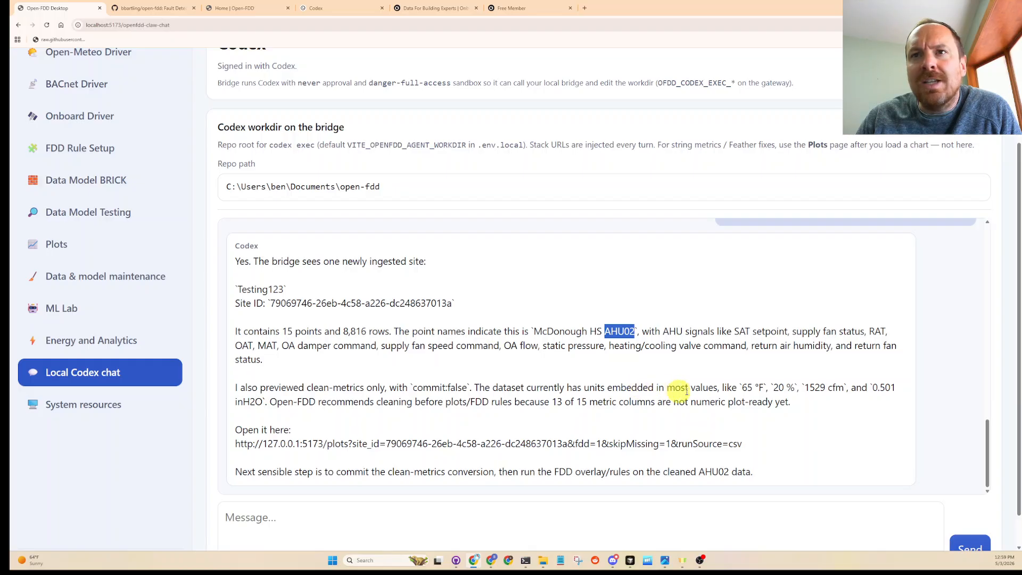
pyautogui.moveTo(742, 387); pyautogui.dragTo(803, 387)
pyautogui.scroll(-1, 447, 386)
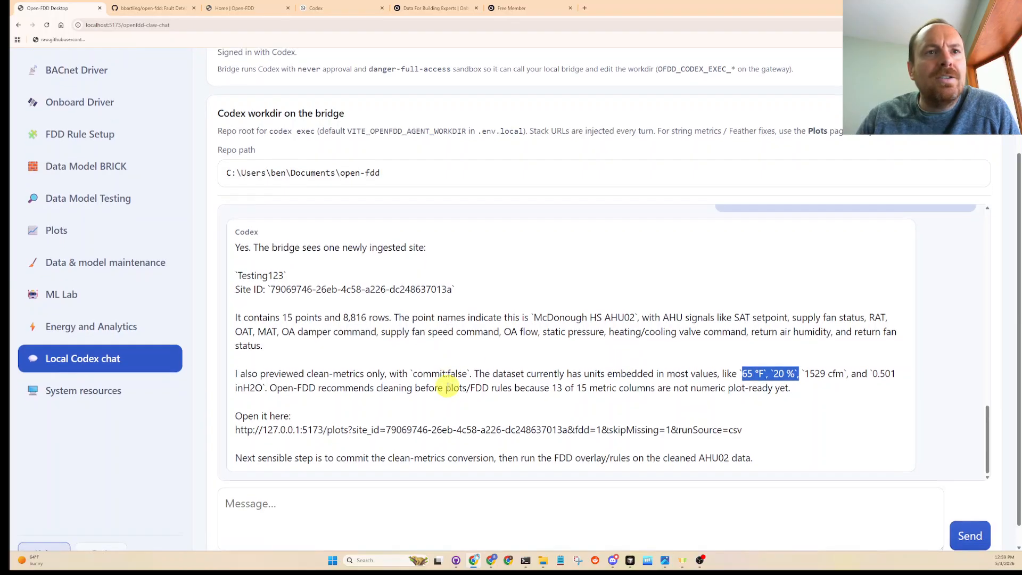
# - Start a message to Codex with "can u clean the data"
pyautogui.click(426, 484)
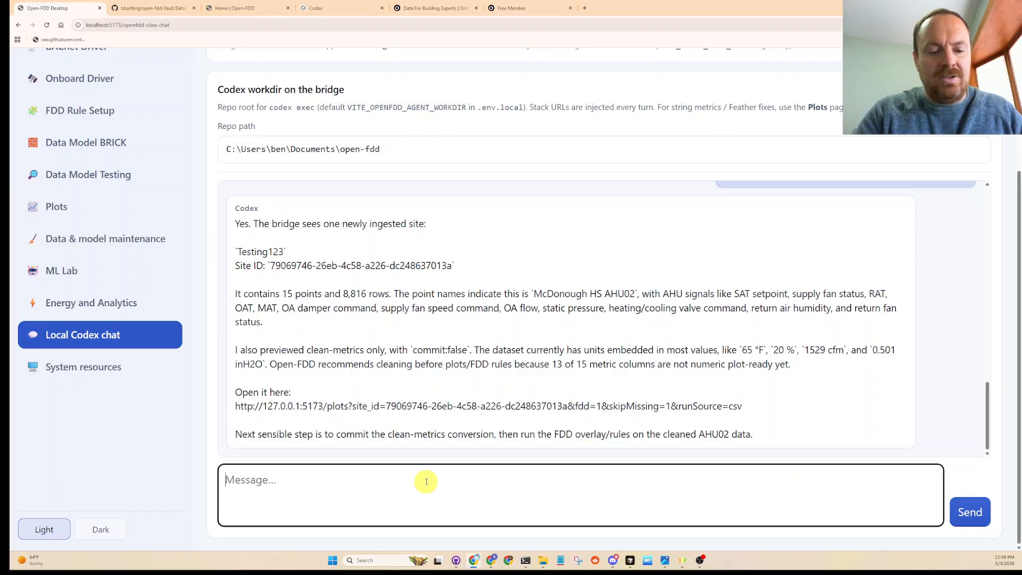
pyautogui.write('can u ')
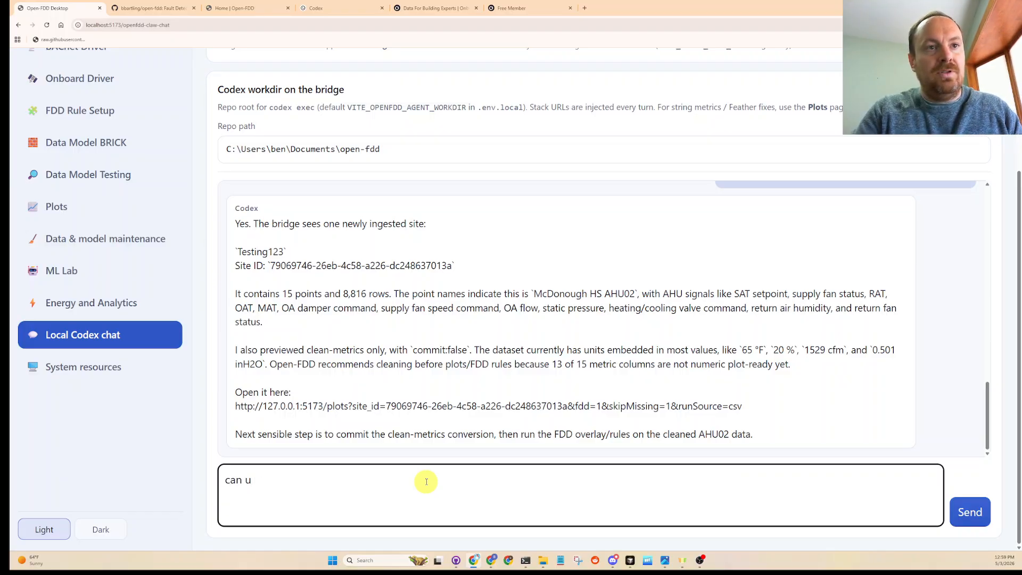
pyautogui.write('clean the data')
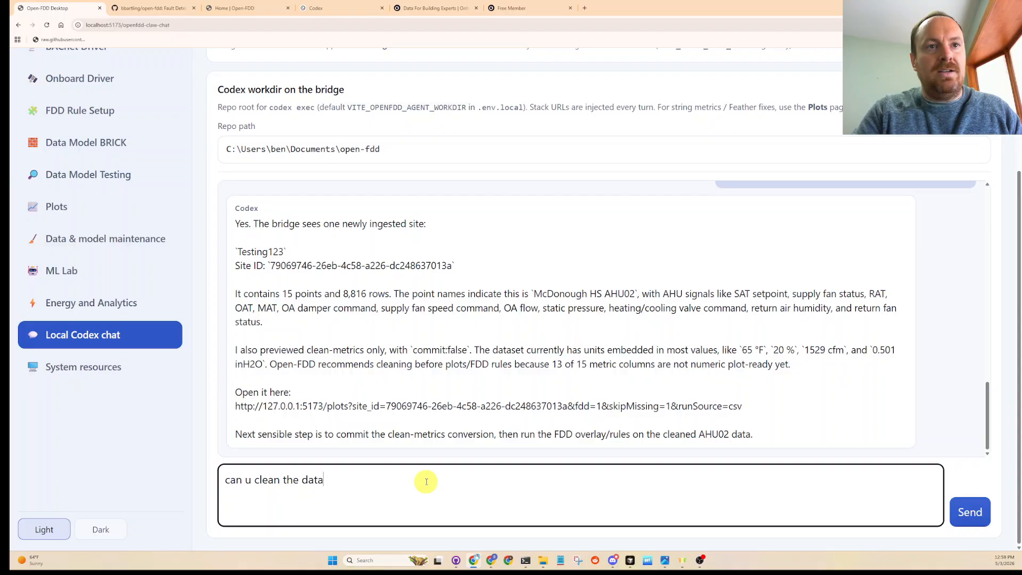
pyautogui.write(' s')
pyautogui.press('BackSpace')
pyautogui.write('and alaso m')
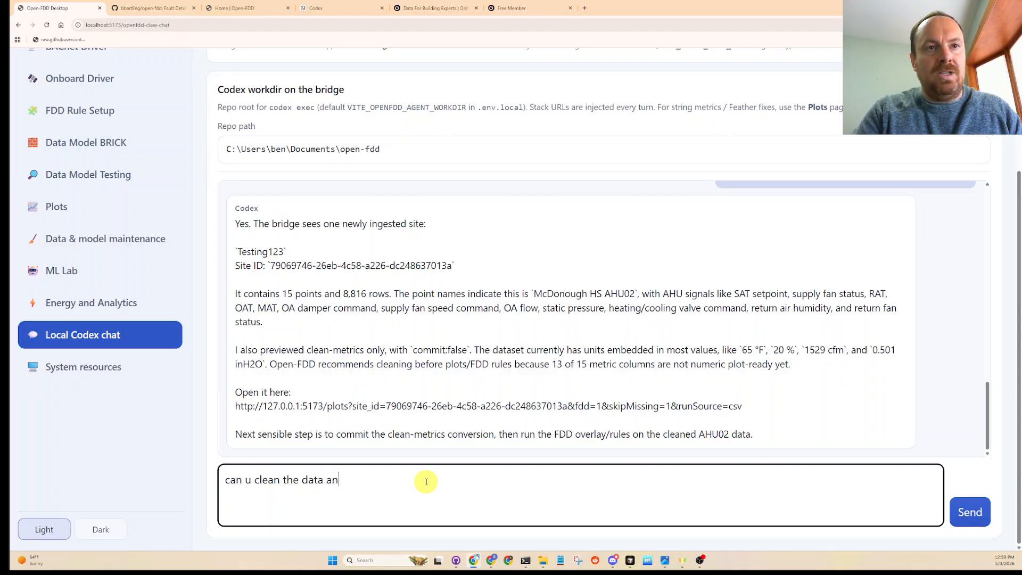
pyautogui.press('BackSpace')
pyautogui.press('BackSpace')
pyautogui.press('BackSpace')
pyautogui.press('BackSpace')
pyautogui.press('BackSpace')
pyautogui.press('BackSpace')
pyautogui.press('BackSpace')
pyautogui.press('BackSpace')
pyautogui.press('BackSpace')
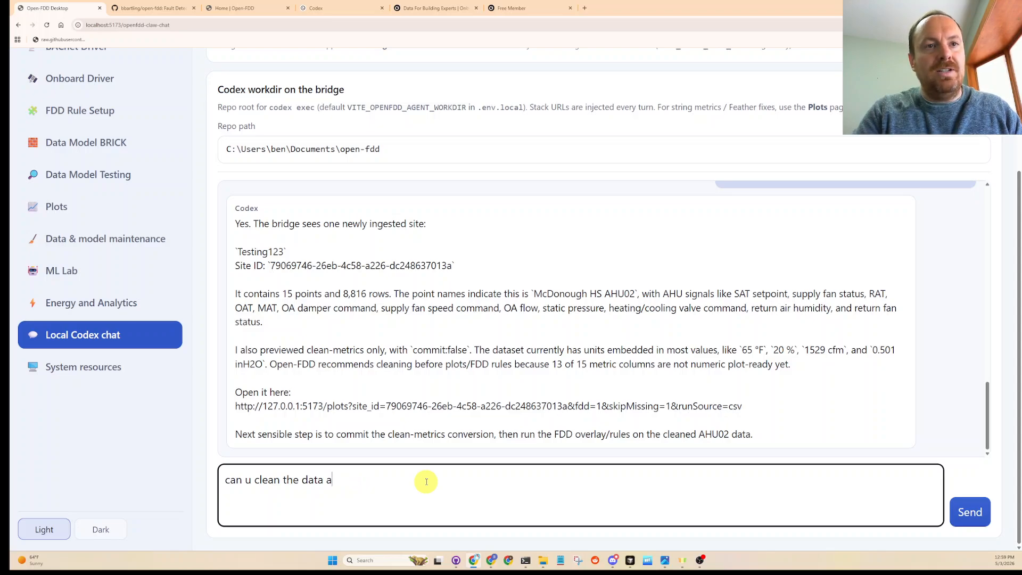
pyautogui.press('BackSpace')
# - Extend the Codex message with ", make a nice FDD suite from the expression rule cook book for a typical AHU system that is variable volume"
pyautogui.write(', make a ni')
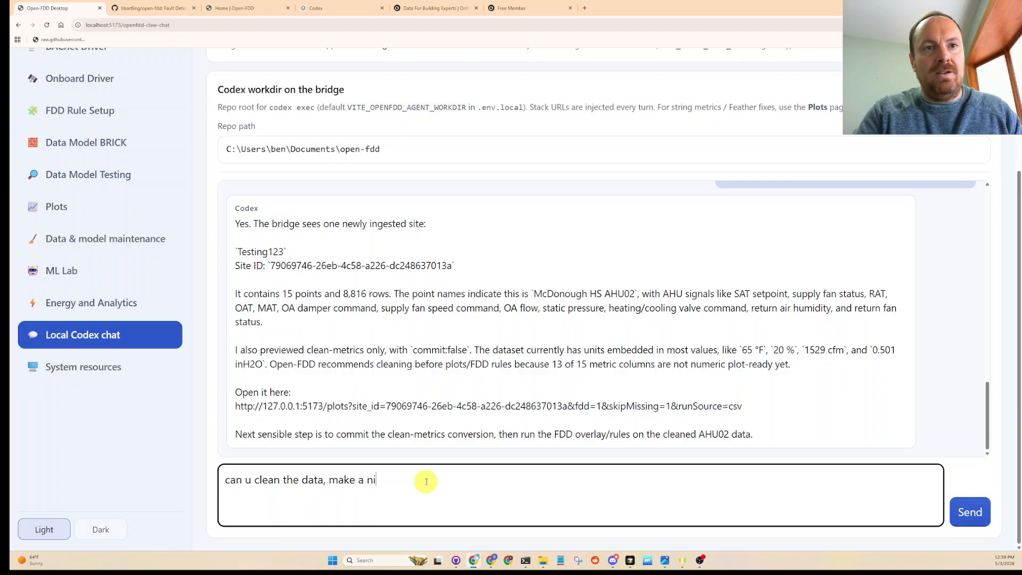
pyautogui.write('ce FDD')
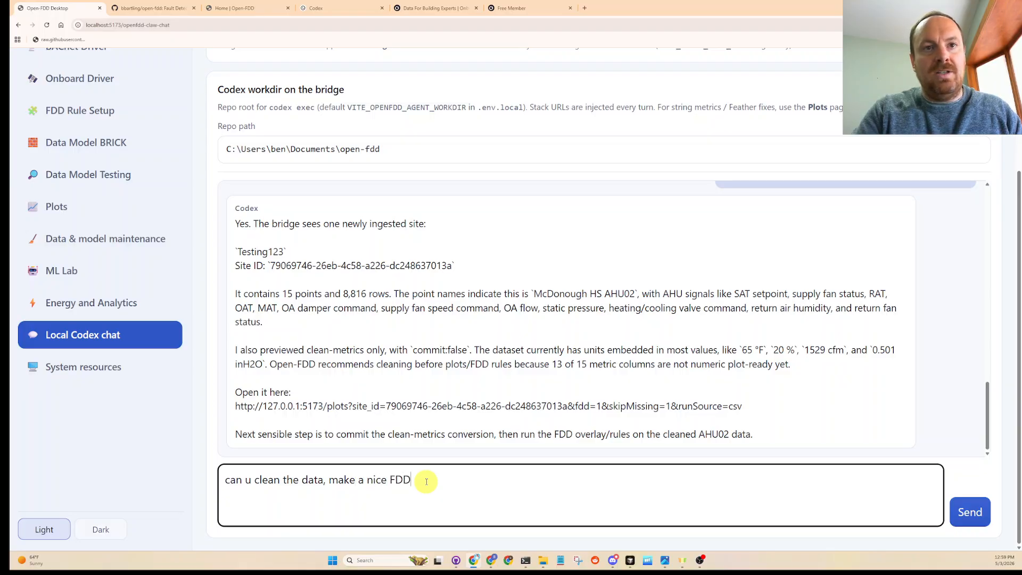
pyautogui.write(' suite from the xpres')
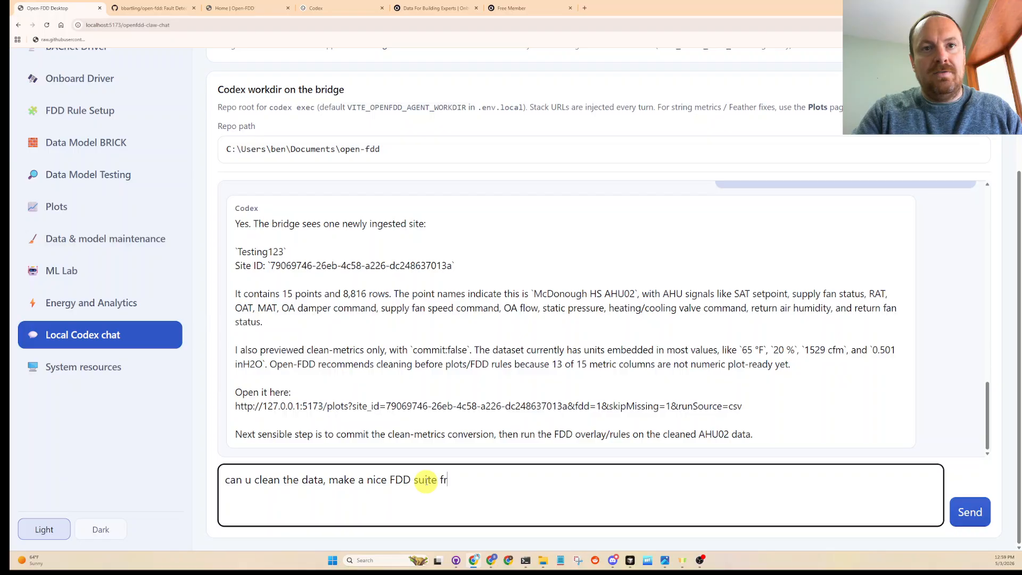
pyautogui.press('BackSpace')
pyautogui.press('BackSpace')
pyautogui.press('BackSpace')
pyautogui.press('BackSpace')
pyautogui.press('BackSpace')
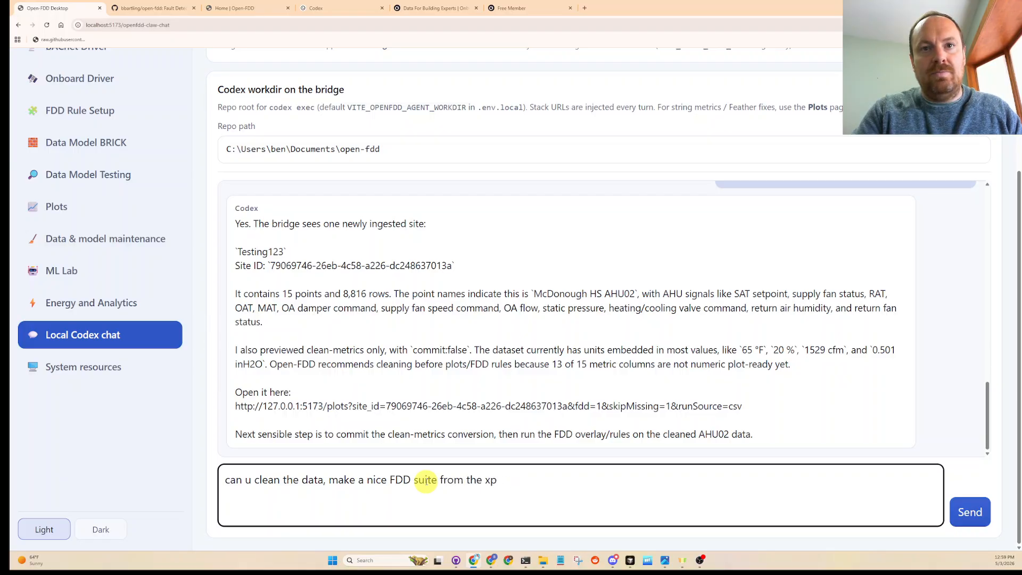
pyautogui.write('expression rul')
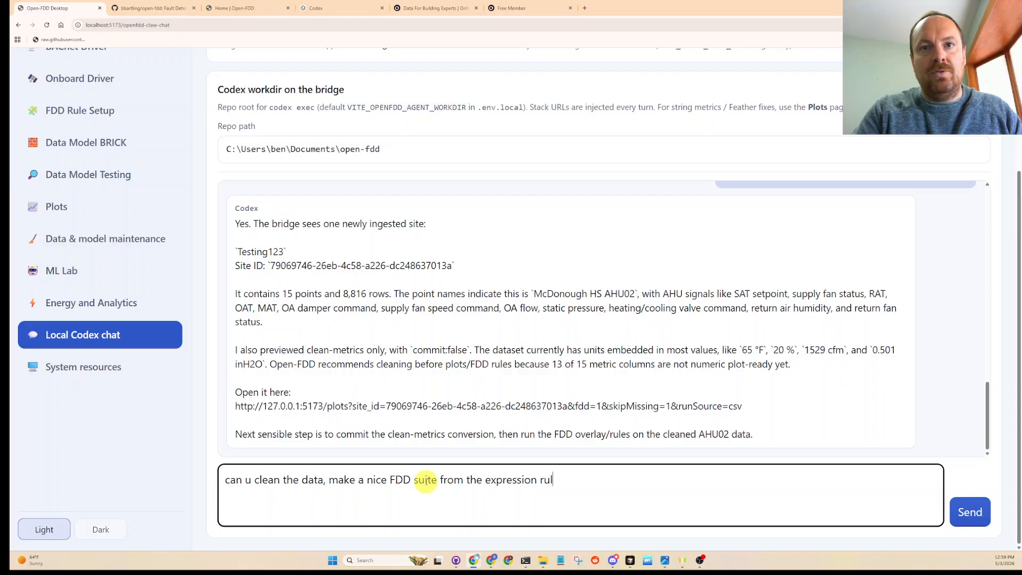
pyautogui.write('e cook b')
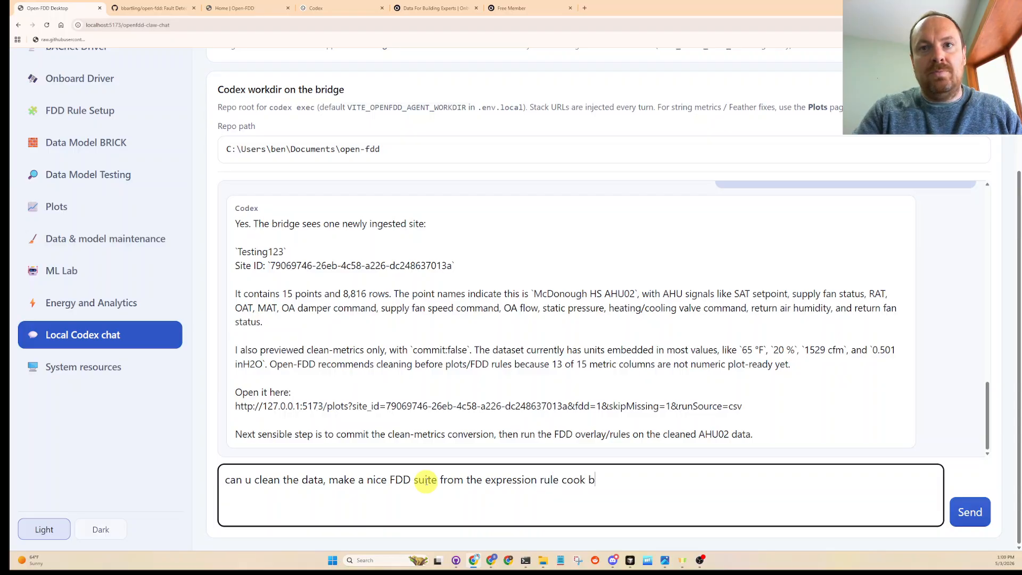
pyautogui.write('ook for a typic')
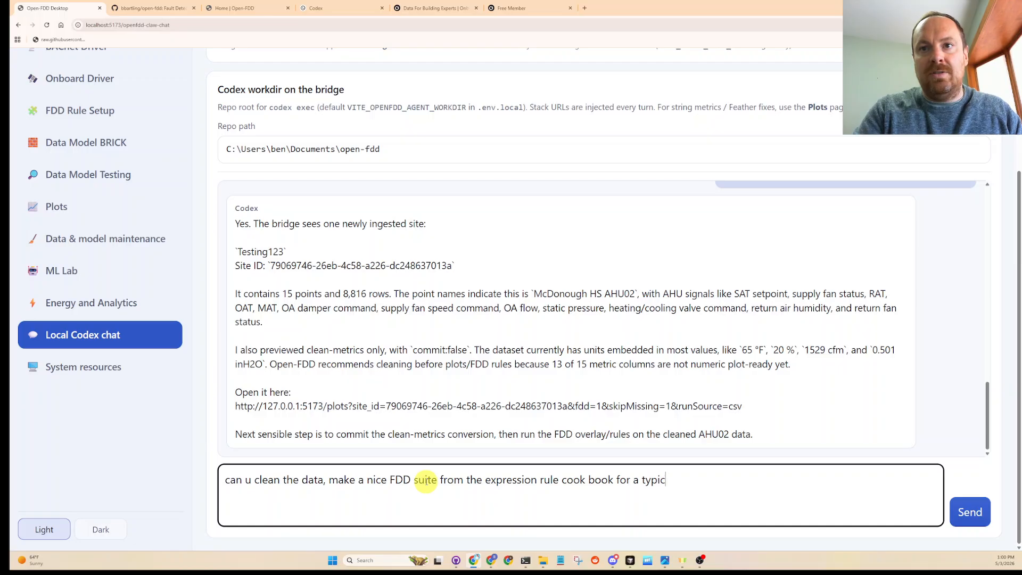
pyautogui.write('al AHU system')
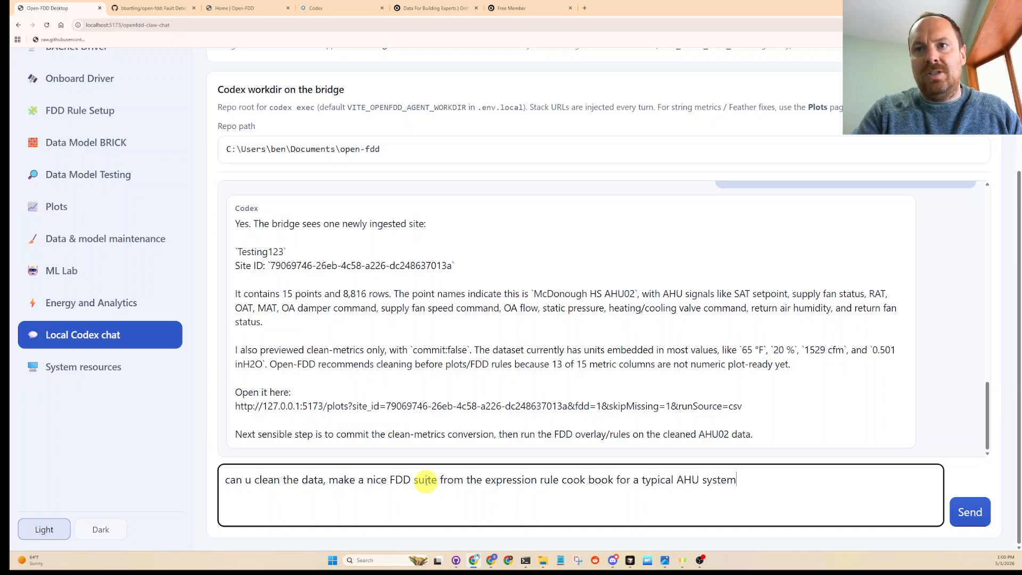
pyautogui.write(' that is varia')
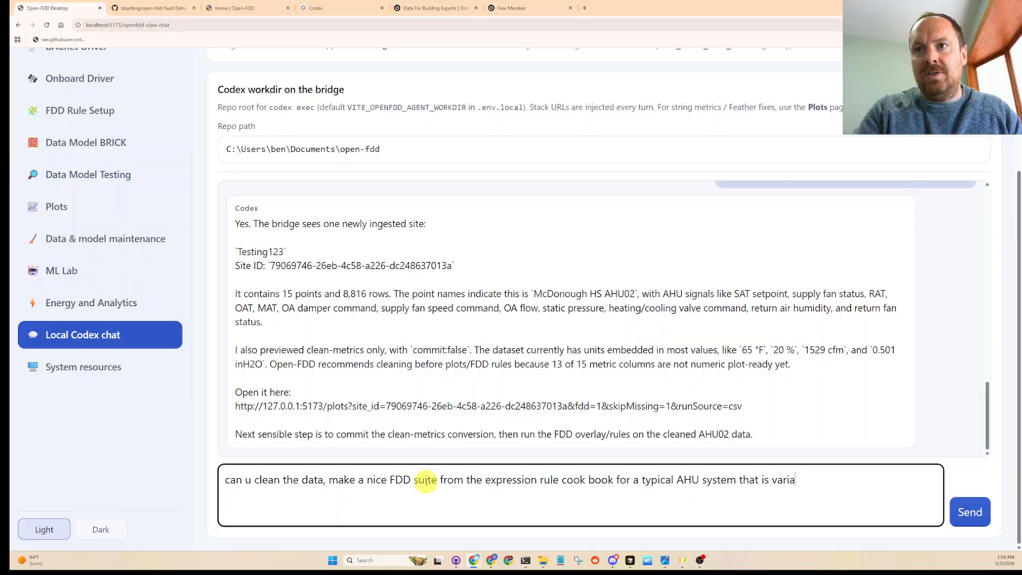
pyautogui.write('ble vol')
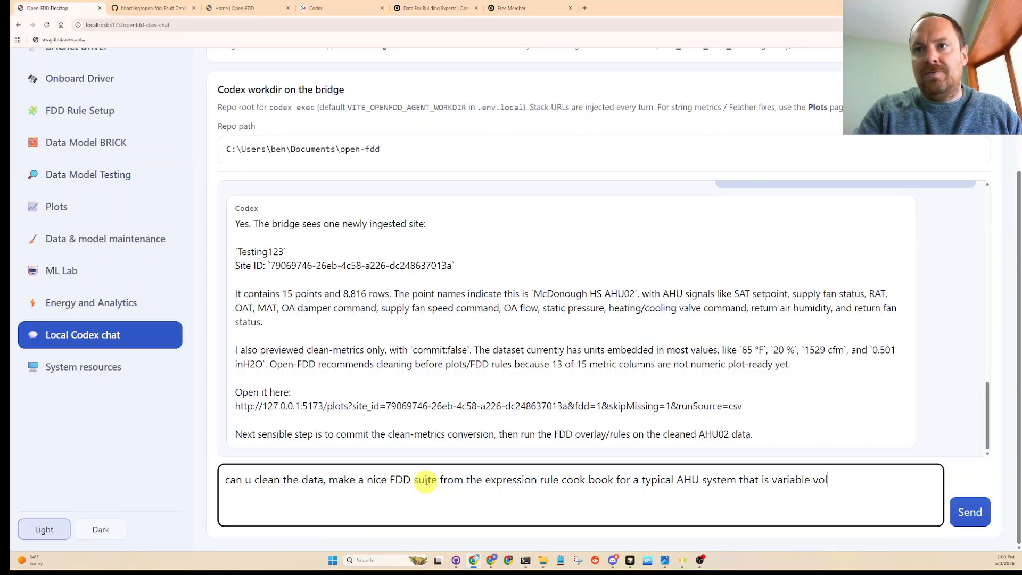
pyautogui.write('umne')
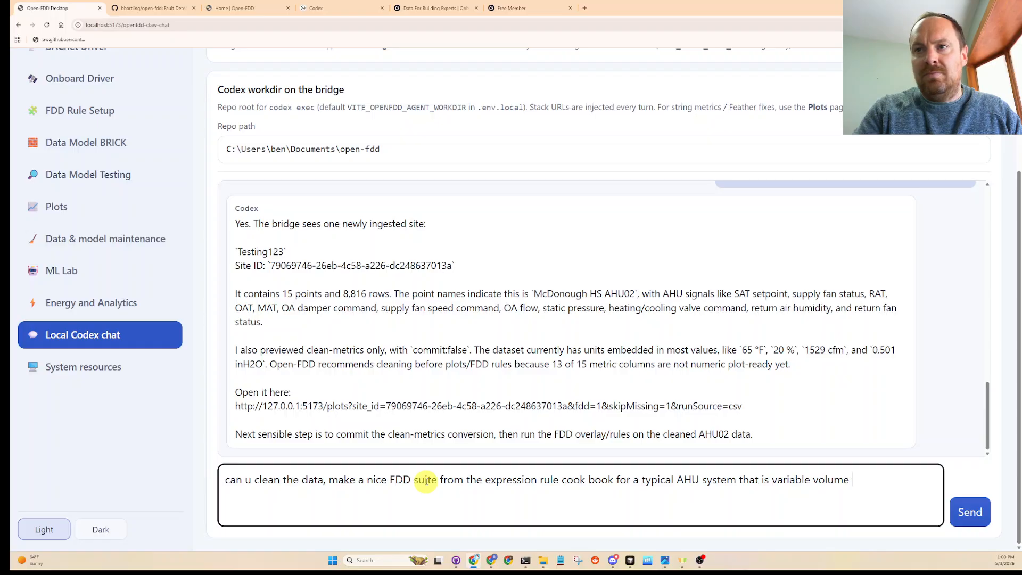
pyautogui.write(' and also do ')
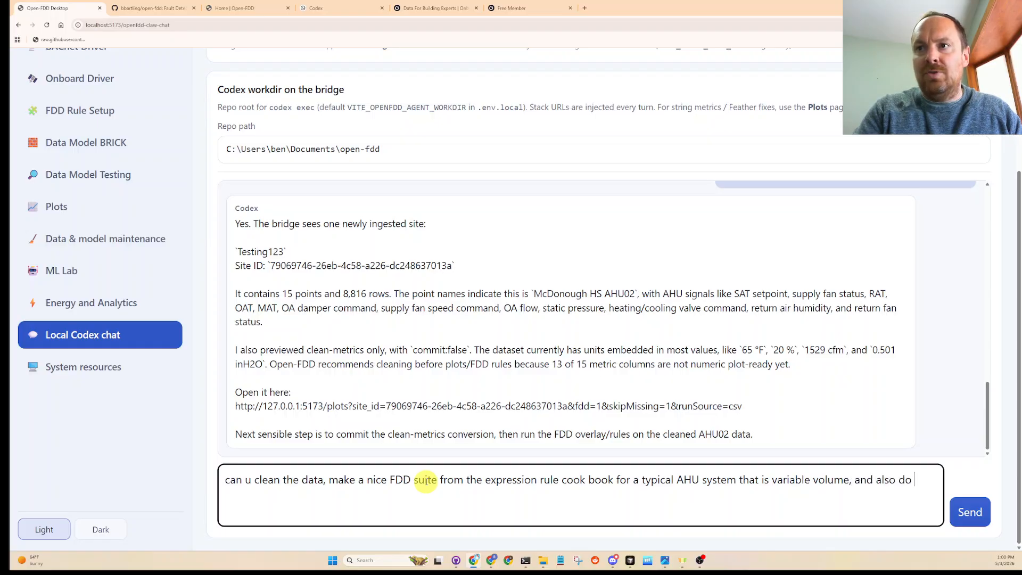
pyautogui.write('the AI assisted ')
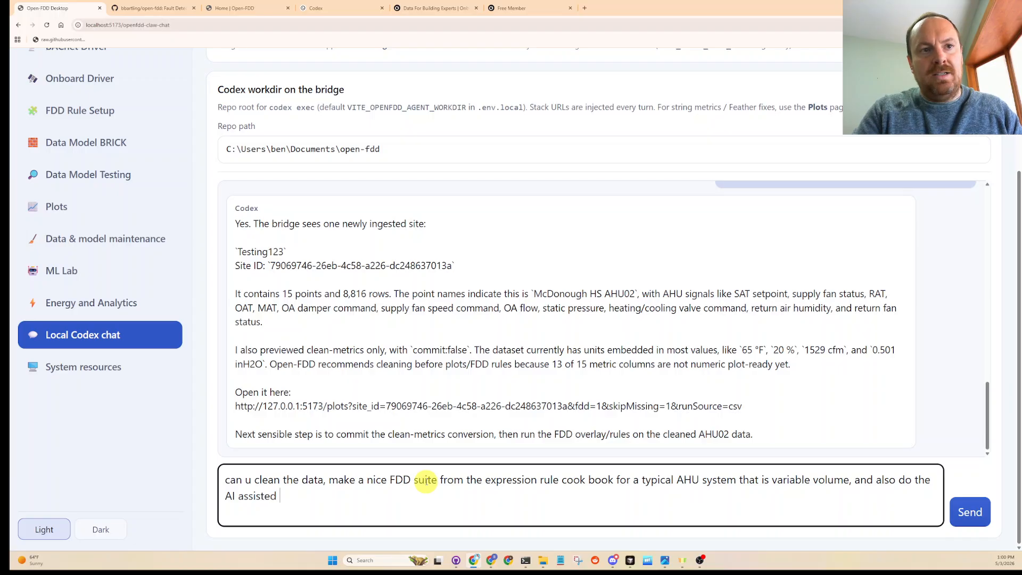
pyautogui.write('doata mod')
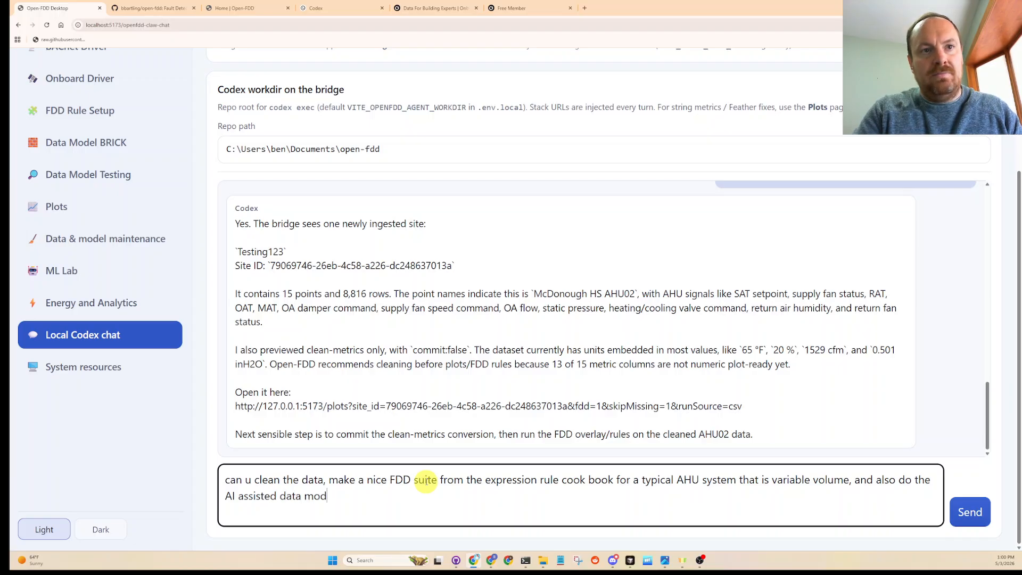
pyautogui.write('eling as well please')
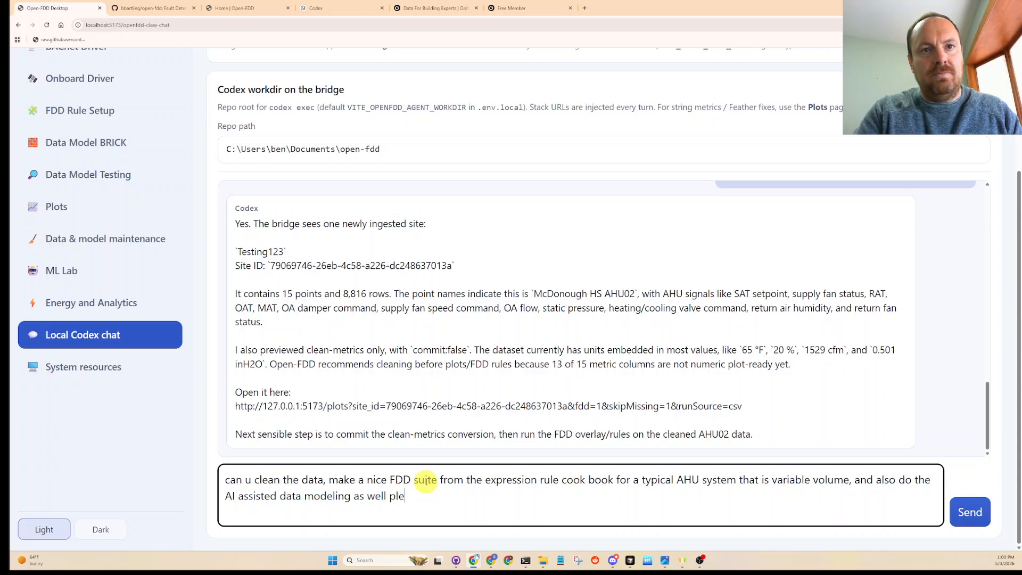
# - Finish the message with ", and also do the AI assisted data modeling as well please" and send it to Codex
pyautogui.press('Return')
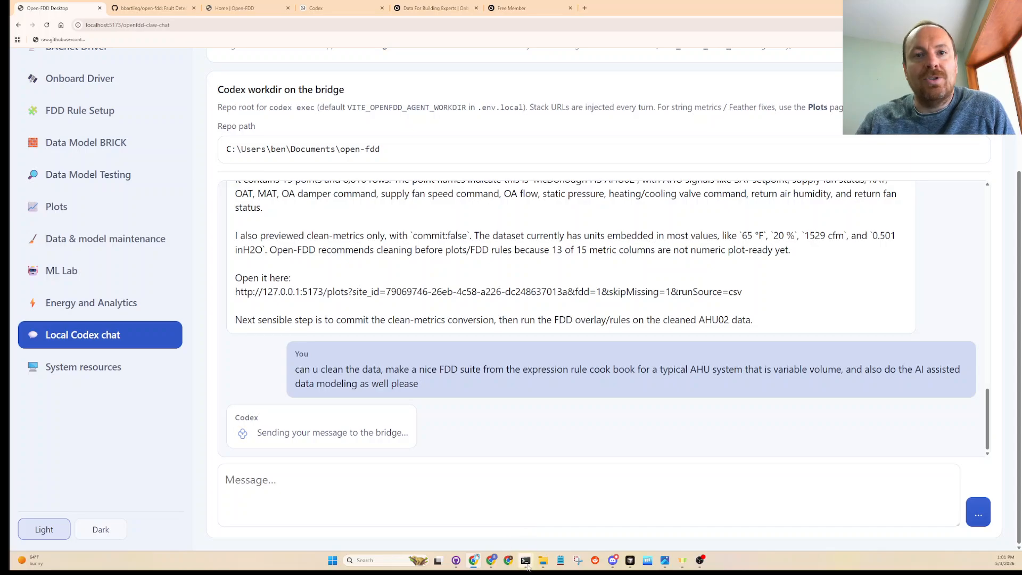
# - Check the 5-hour and weekly usage limits on the Codex Analytics page while the request is processed
pyautogui.moveTo(526, 563)
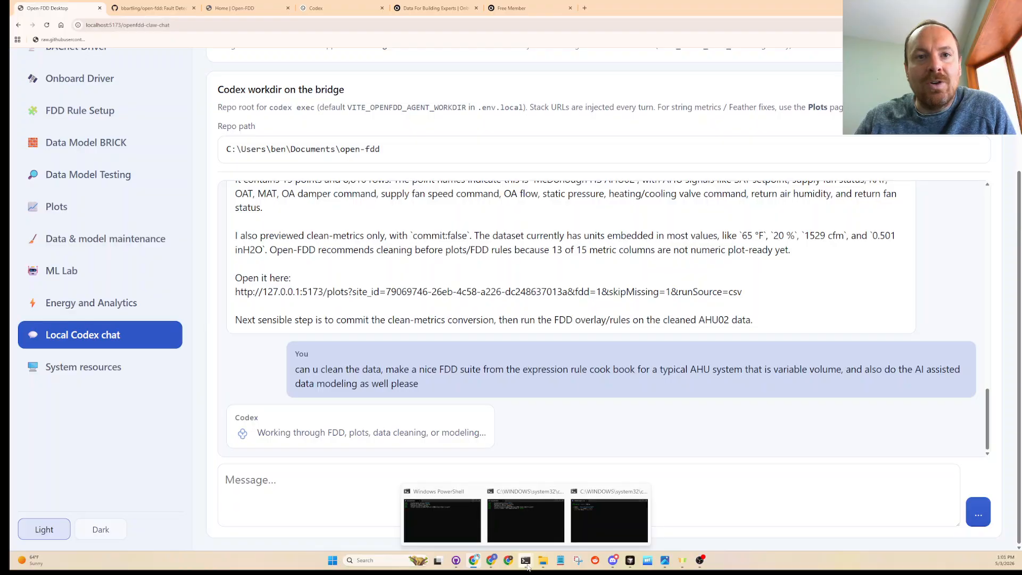
pyautogui.moveTo(592, 529)
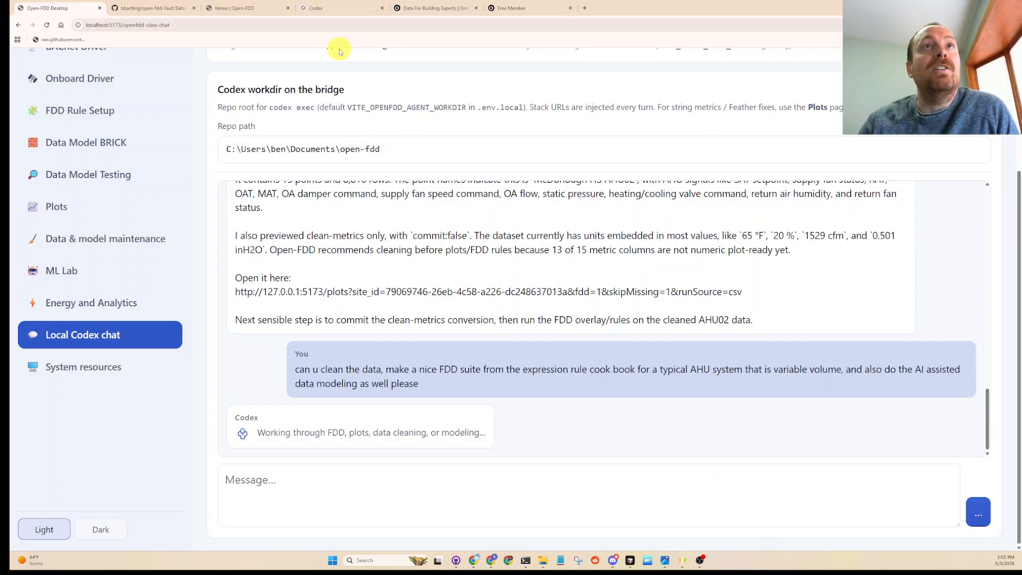
pyautogui.click(341, 8)
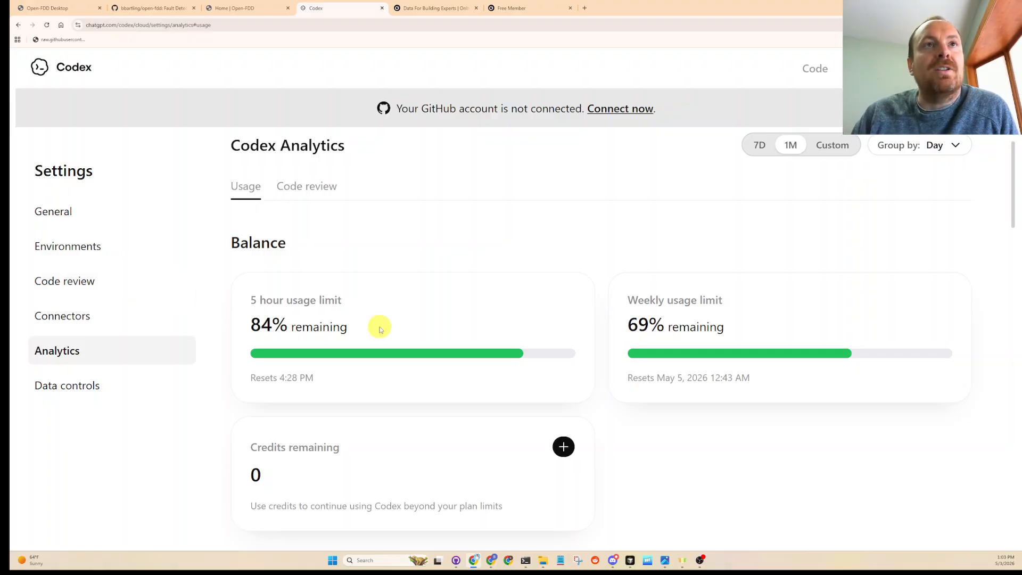
# - Return to the Open-FDD Codex chat and read the reply on metric cleaning, the imported BRICK/FDD model and the AHU rule pack
pyautogui.click(43, 8)
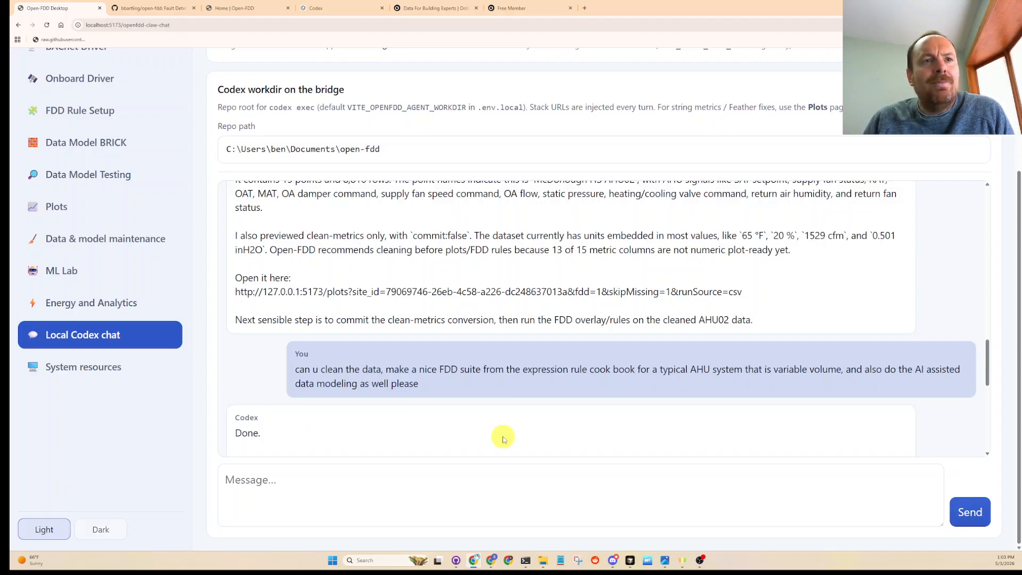
pyautogui.scroll(-2, 520, 324)
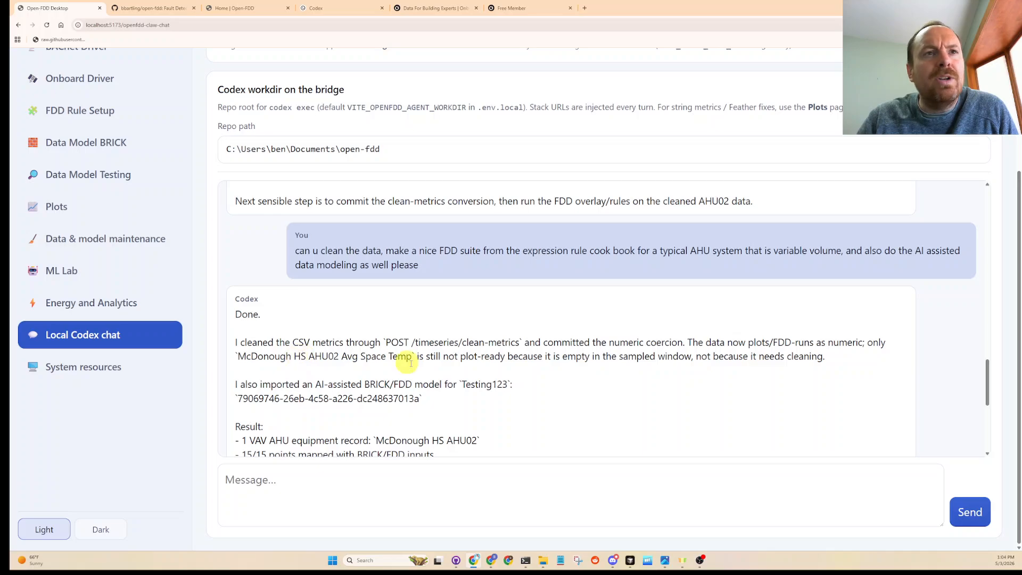
pyautogui.scroll(-1, 442, 378)
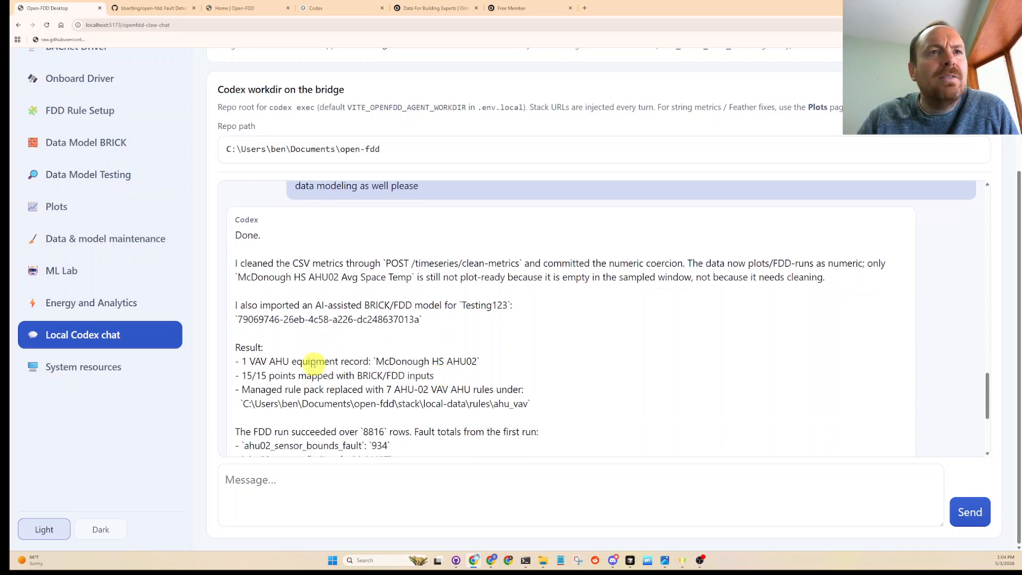
pyautogui.scroll(-1, 266, 391)
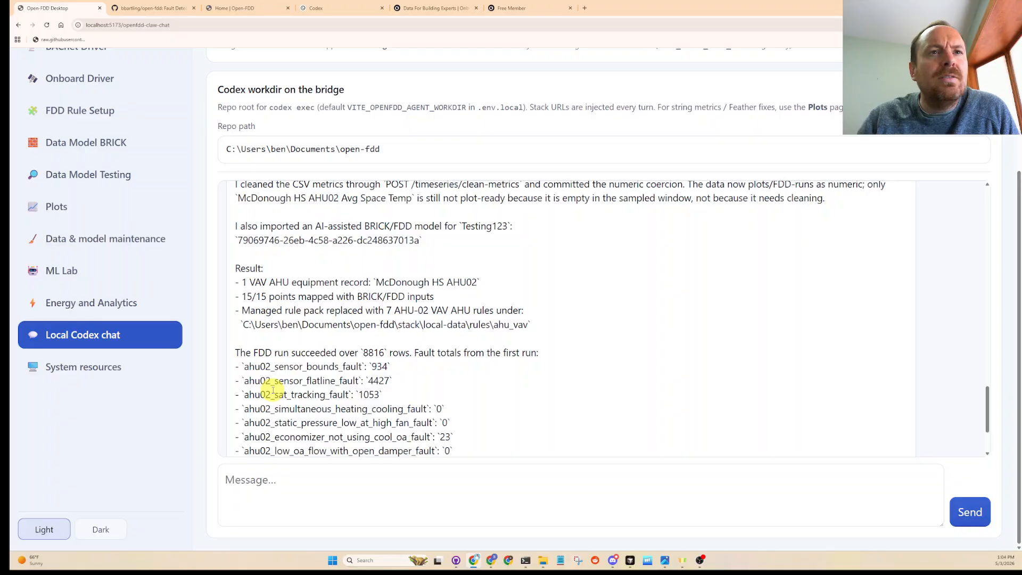
pyautogui.scroll(-1, 272, 390)
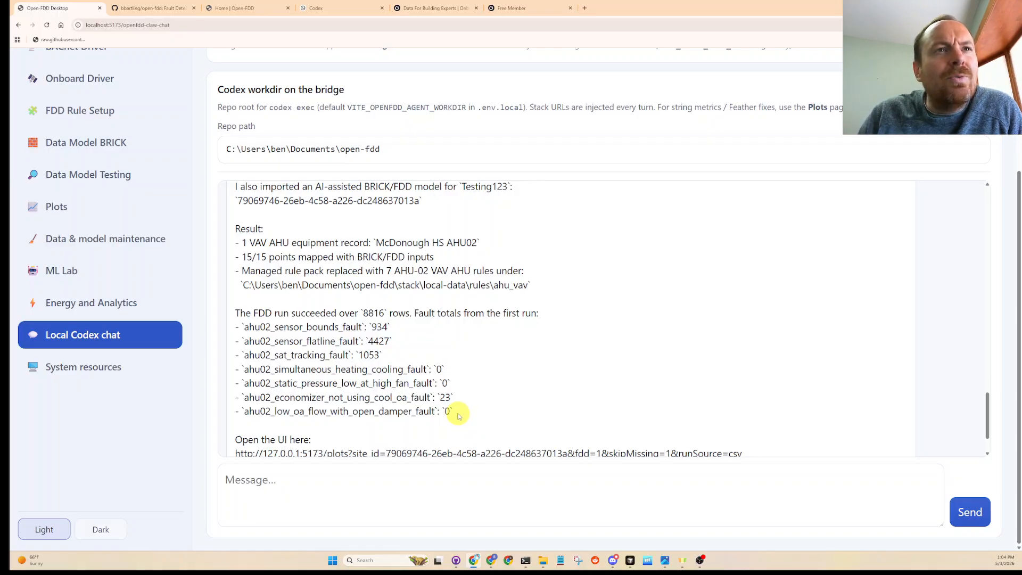
# - Examine the fault totals by AHU02 rule in the reply, including sensor bounds, flatline, SAT tracking and static pressure, down to the plots link
pyautogui.moveTo(469, 416); pyautogui.dragTo(247, 333)
pyautogui.click(270, 354)
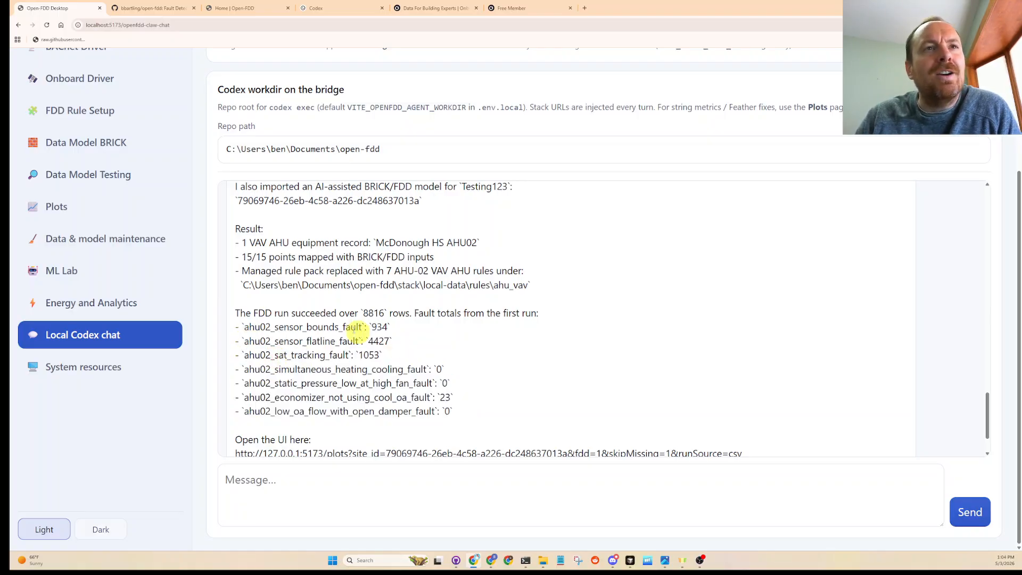
pyautogui.doubleClick(318, 327)
pyautogui.click(316, 334)
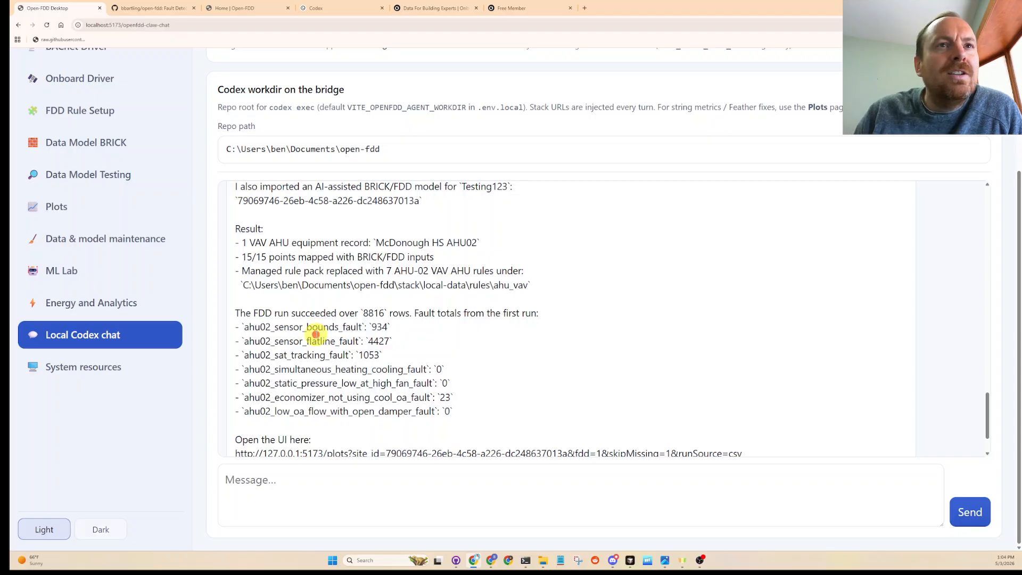
pyautogui.doubleClick(321, 341)
pyautogui.click(329, 354)
pyautogui.doubleClick(327, 354)
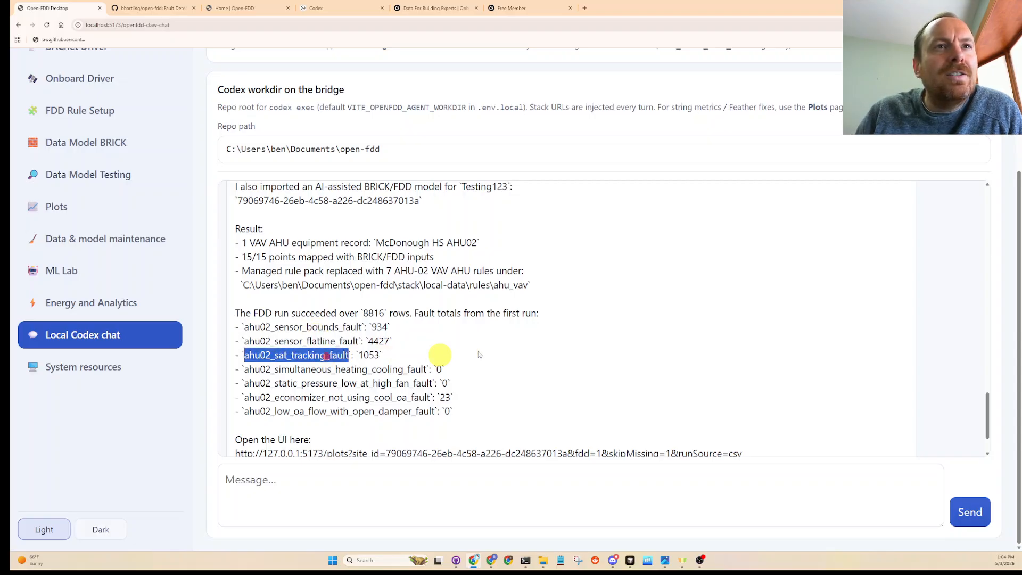
pyautogui.click(532, 362)
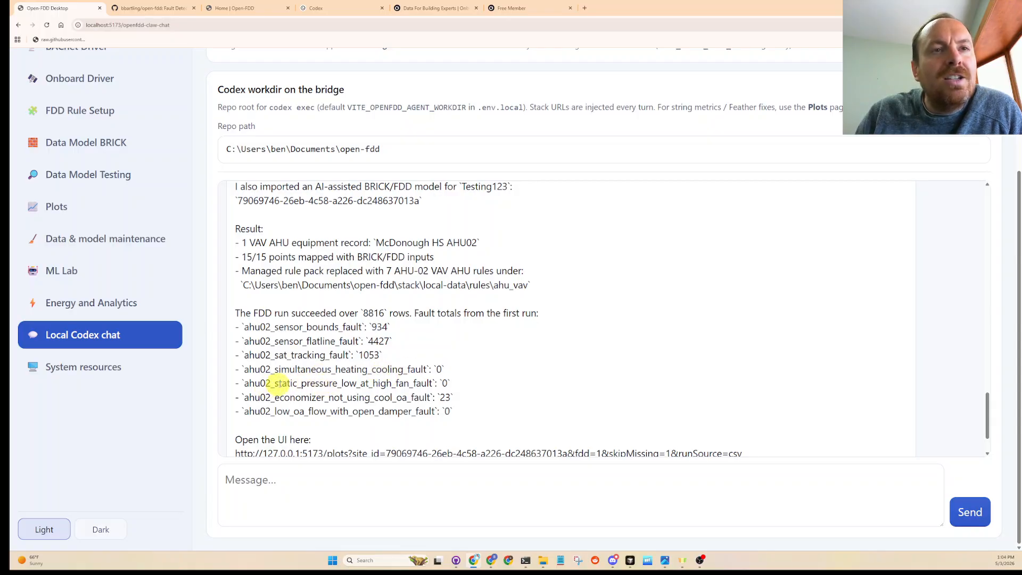
pyautogui.click(410, 382)
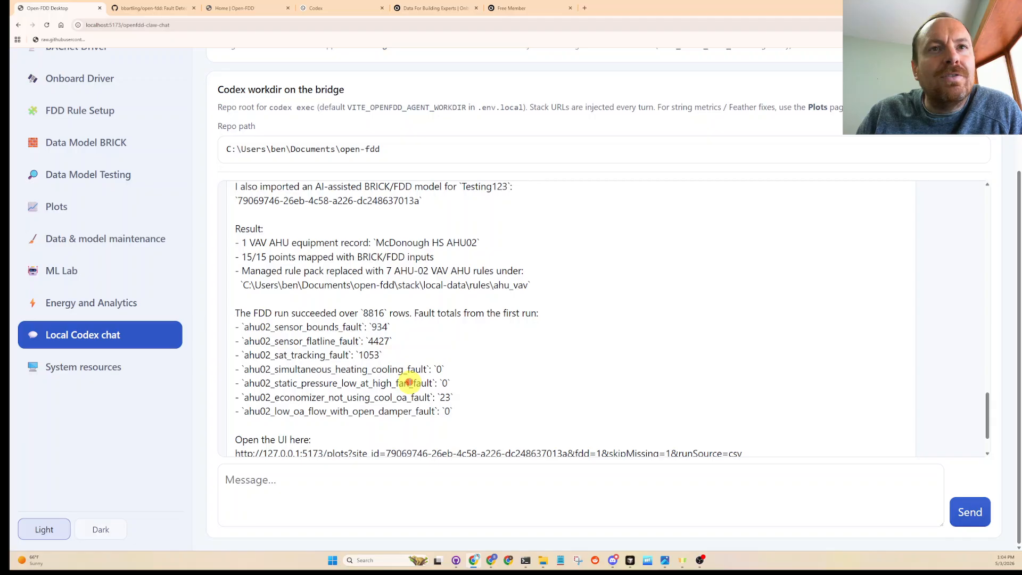
pyautogui.doubleClick(410, 382)
pyautogui.click(406, 394)
pyautogui.scroll(-1, 483, 388)
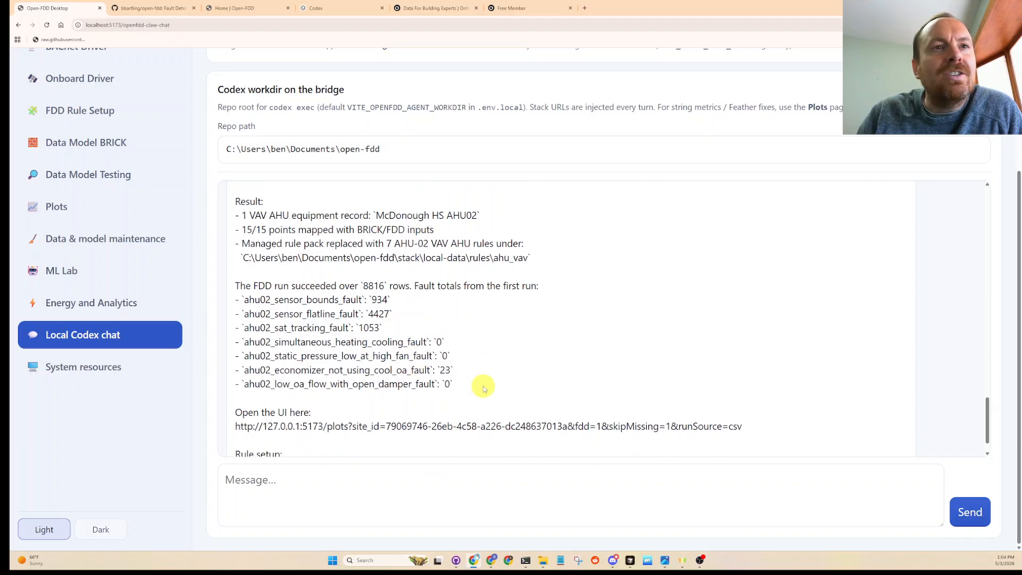
# - Copy the plots page link from the end of the Codex reply and open it in a new browser tab
pyautogui.scroll(-1, 484, 387)
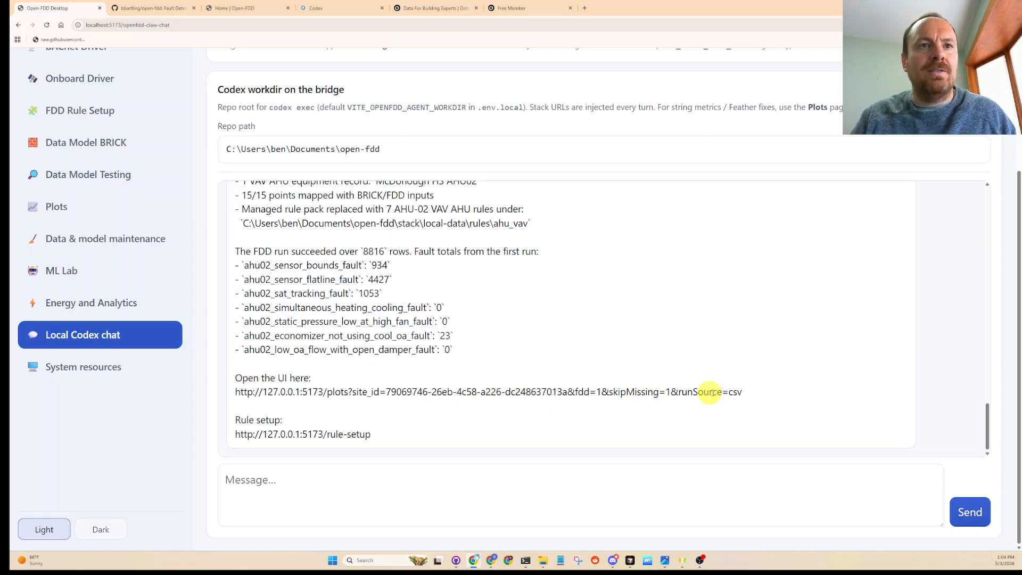
pyautogui.moveTo(400, 379); pyautogui.dragTo(232, 392)
pyautogui.hotkey('ctrl', 'c')
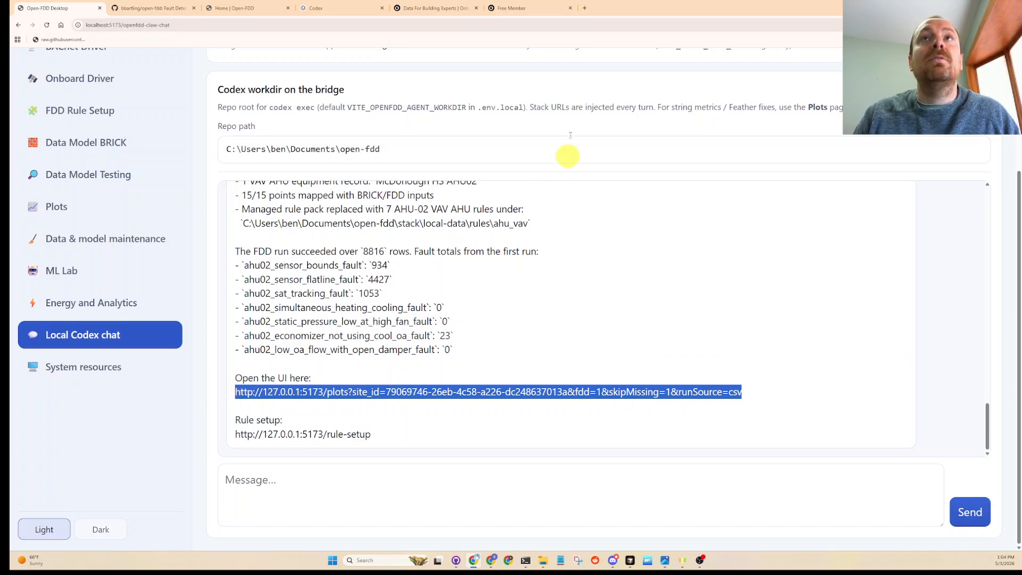
pyautogui.click(588, 9)
pyautogui.hotkey('ctrl', 'v')
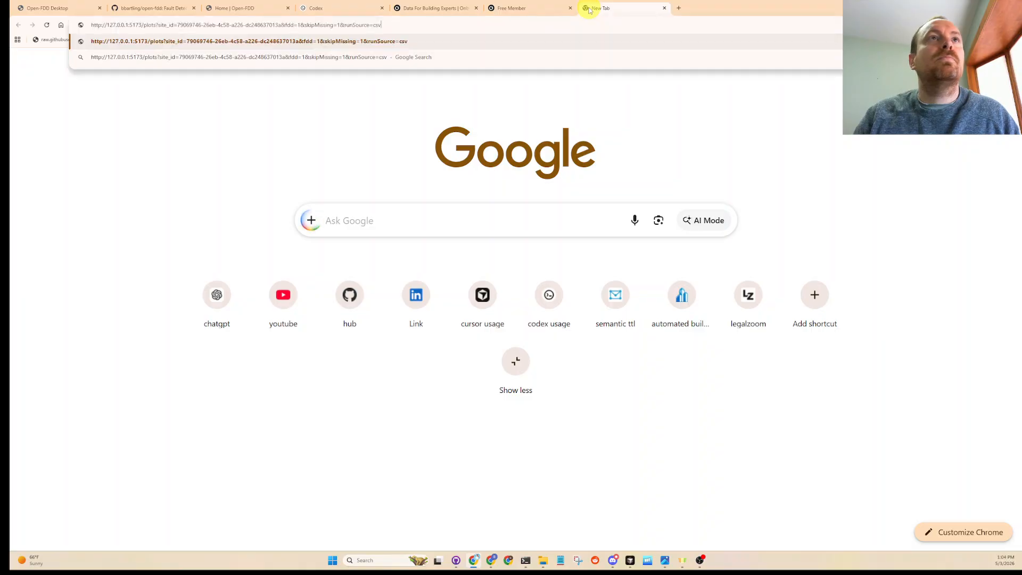
pyautogui.press('Return')
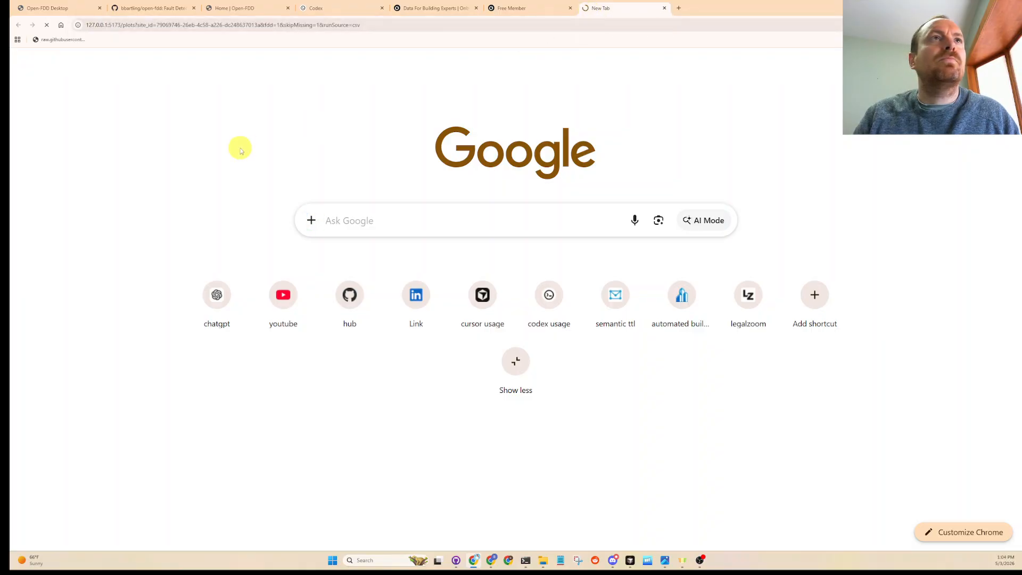
# - Return to the Open-FDD Codex chat tab, open the Plots page and choose the AHU02 RAT, OAT and MAT sensors for plotting
pyautogui.hotkey('ctrl', '1')
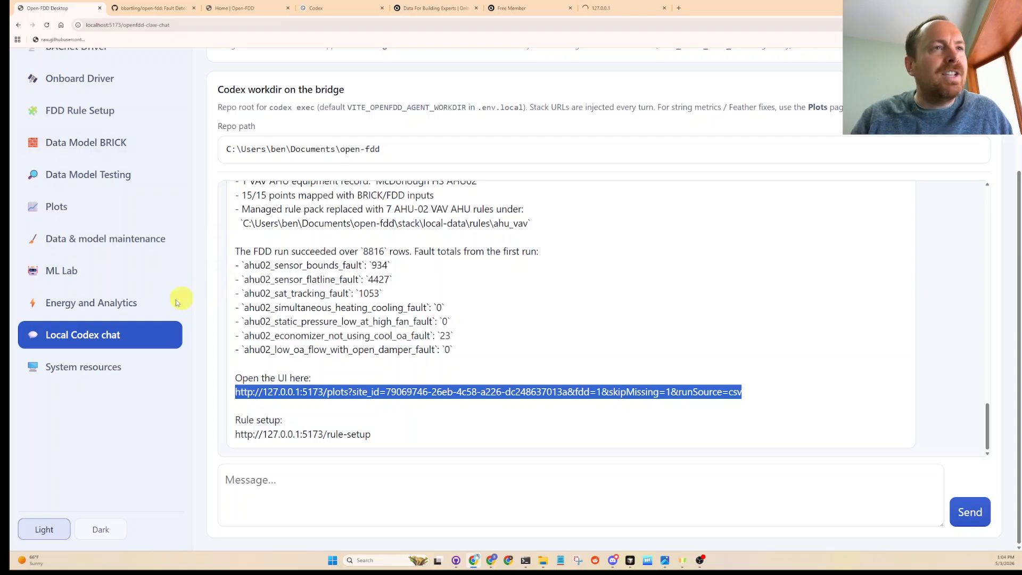
pyautogui.click(71, 216)
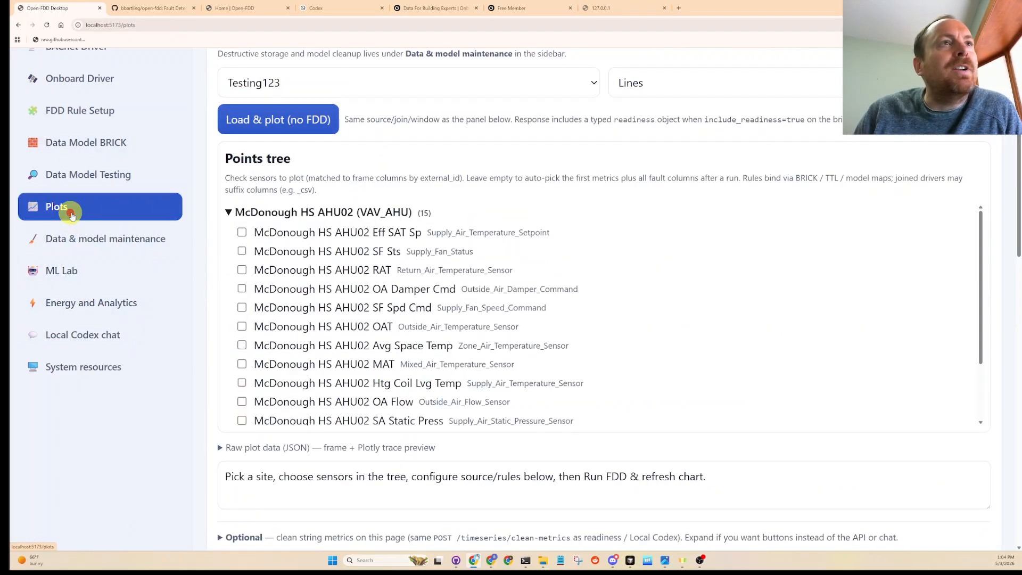
pyautogui.click(242, 270)
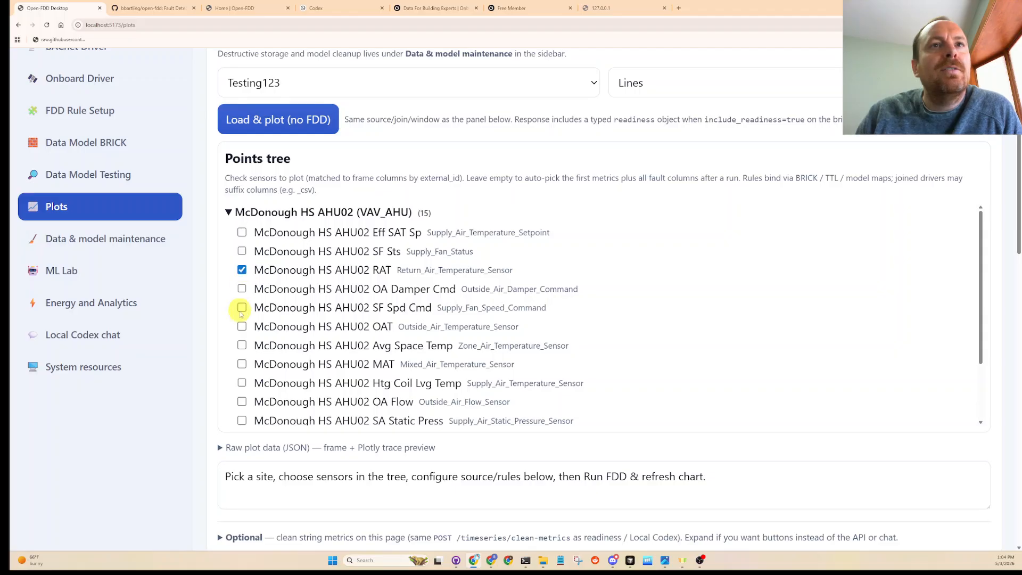
pyautogui.click(243, 327)
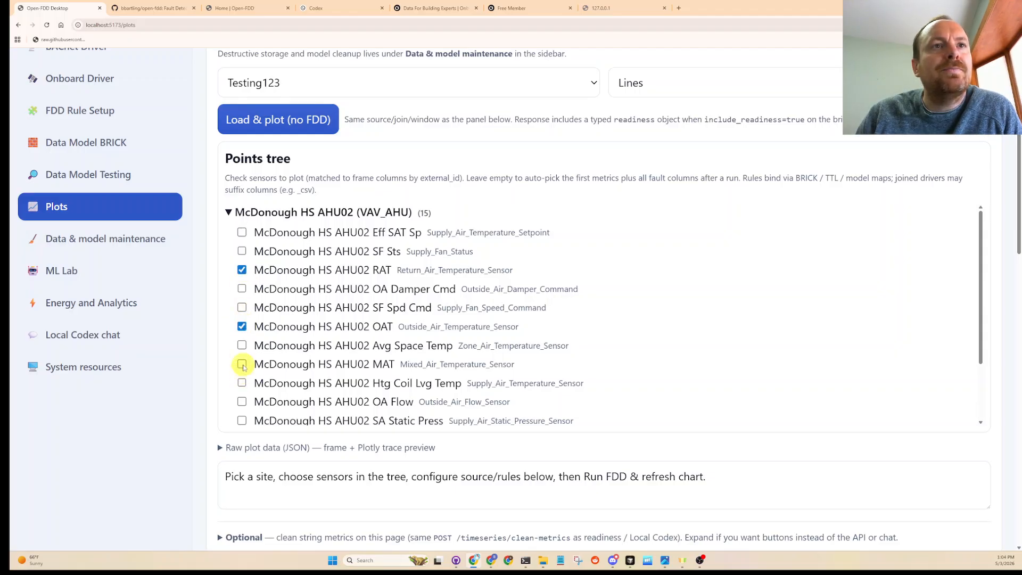
pyautogui.scroll(-4, 244, 383)
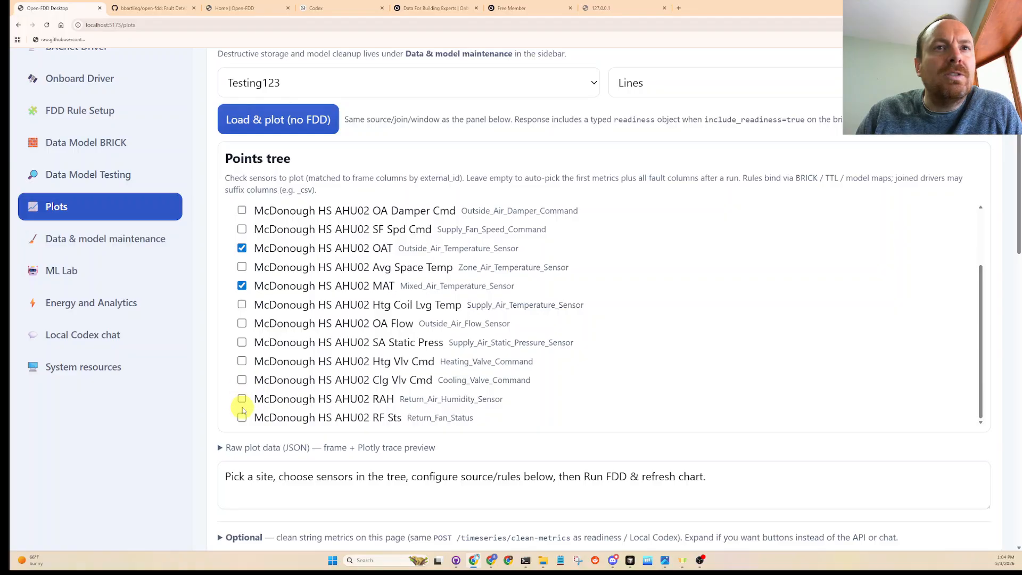
pyautogui.scroll(-1, 242, 405)
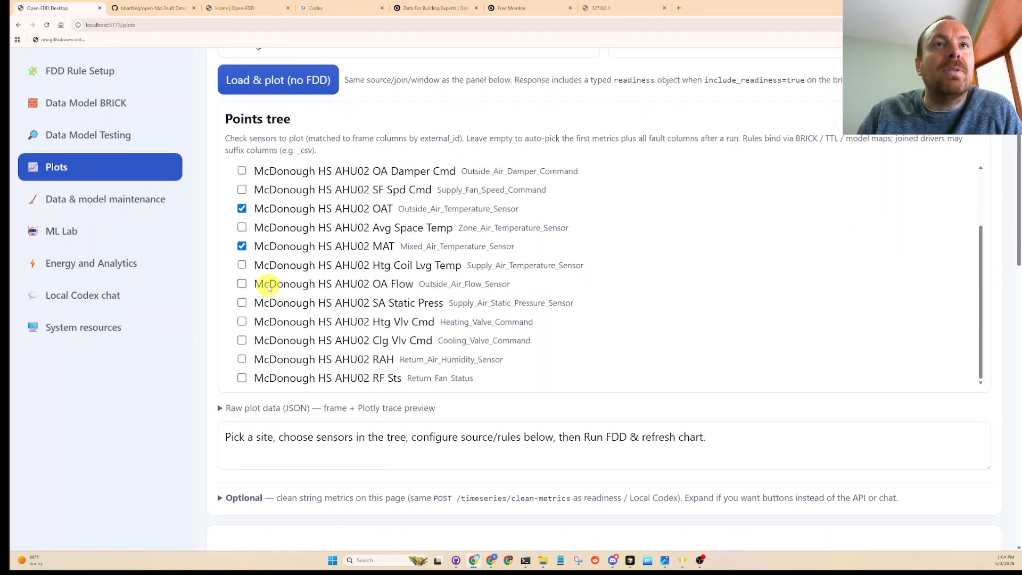
pyautogui.scroll(1, 271, 289)
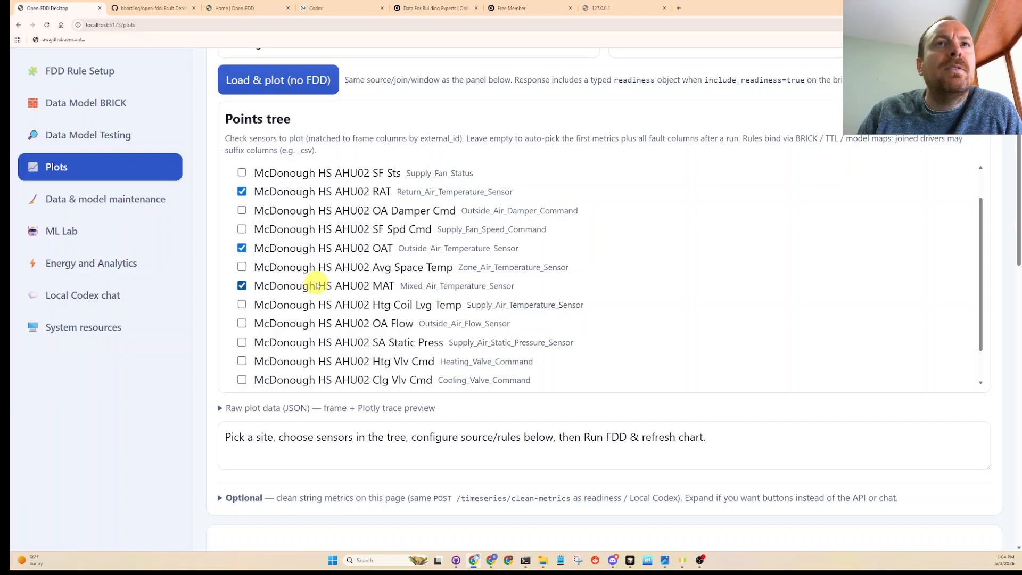
pyautogui.scroll(-5, 241, 358)
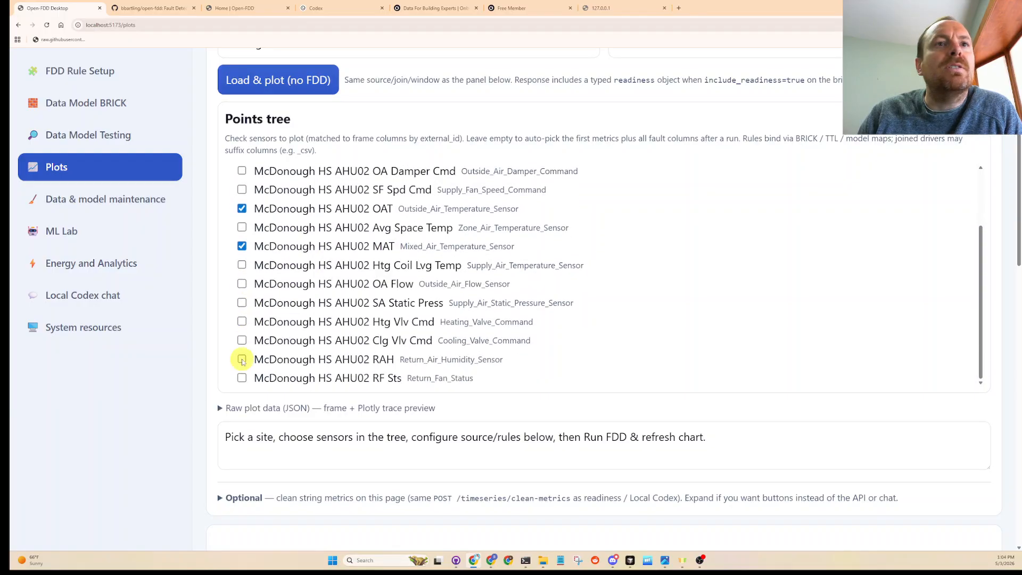
pyautogui.scroll(-2, 242, 361)
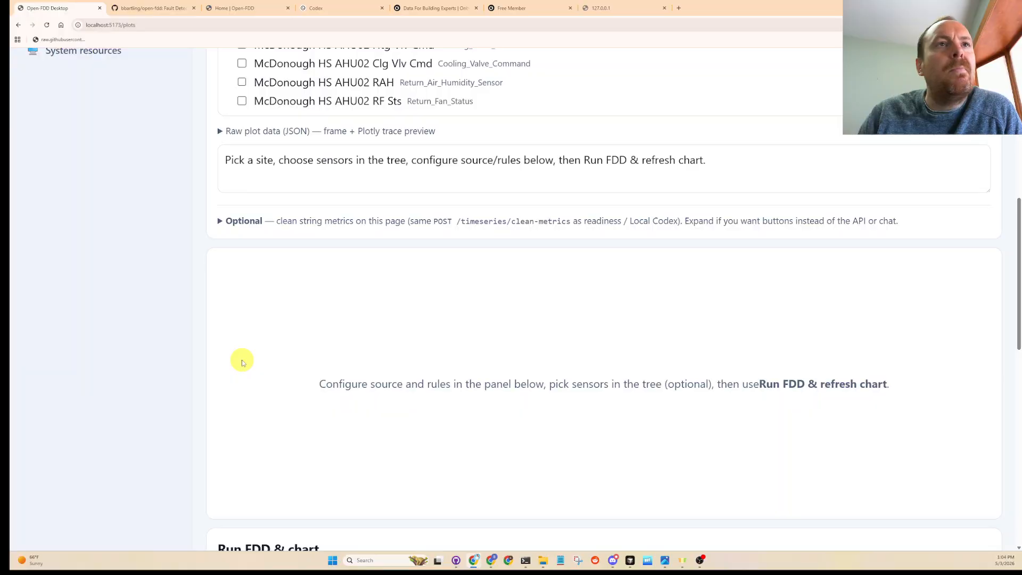
pyautogui.scroll(-3, 242, 362)
pyautogui.scroll(8, 240, 358)
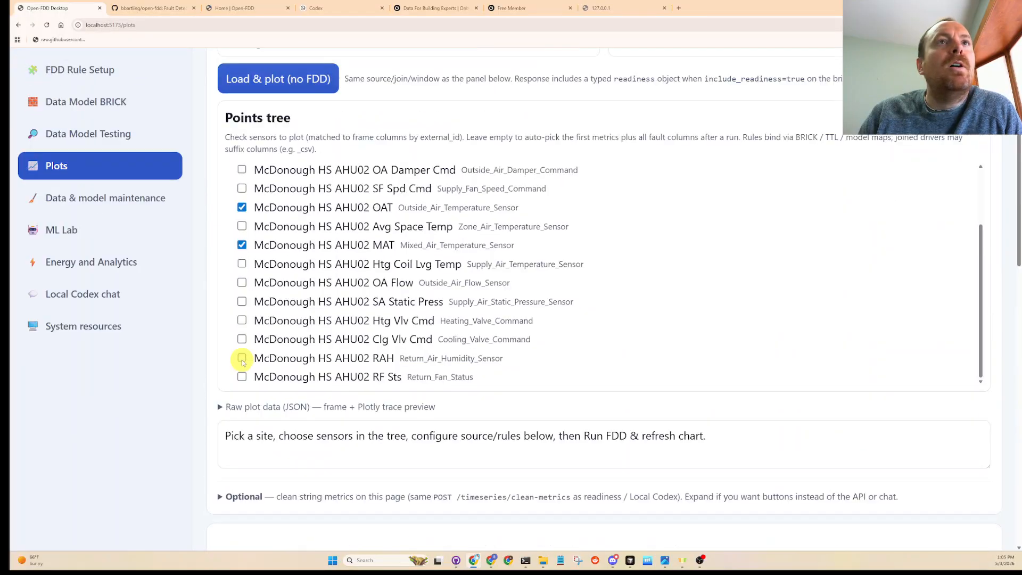
# - Load and plot the selected AHU02 temperature sensors without running FDD, and bring up the line chart
pyautogui.click(279, 80)
pyautogui.scroll(-2, 292, 298)
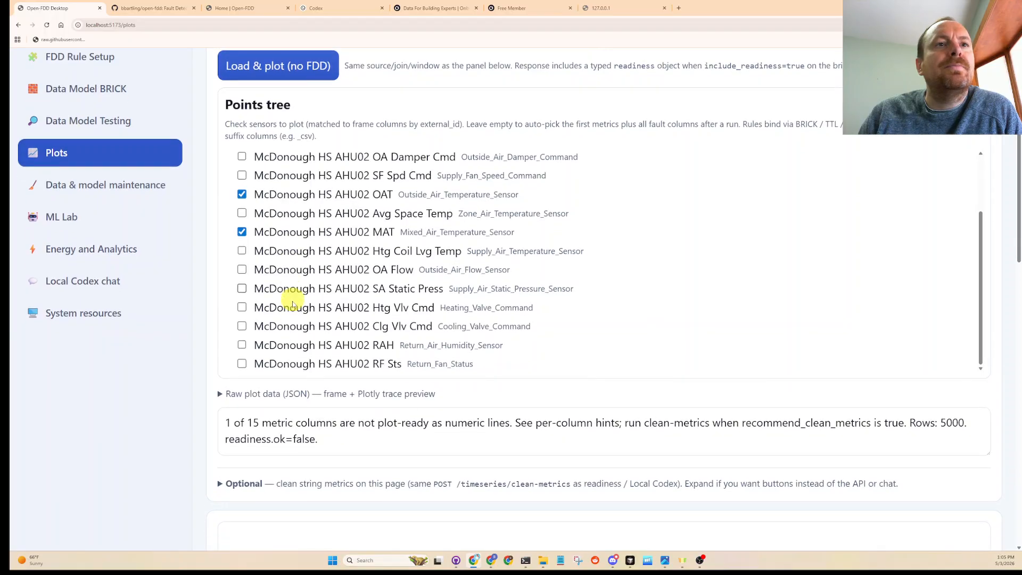
pyautogui.scroll(-4, 293, 308)
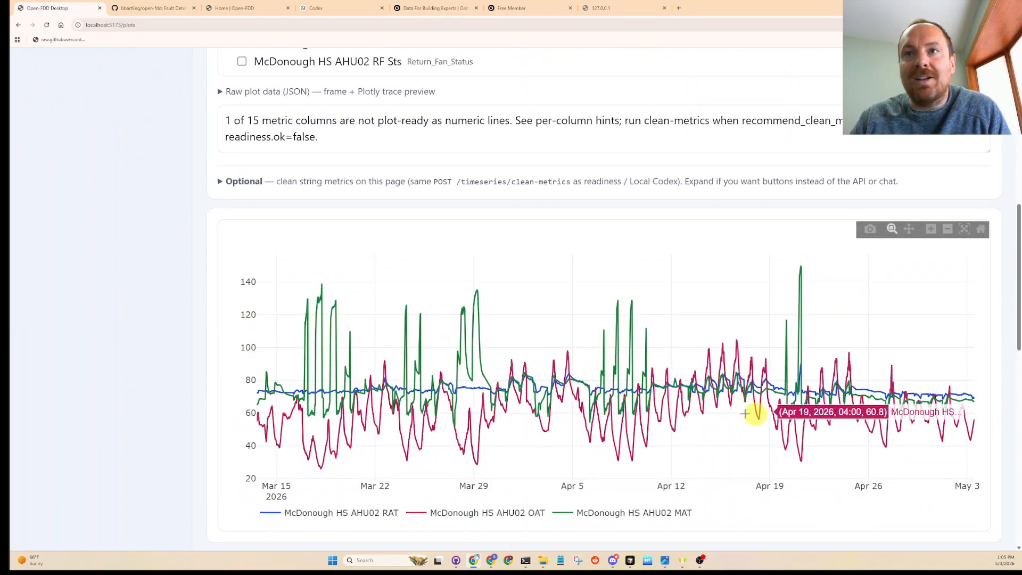
# - Look at the optional string-metric cleaning section, then expand the raw plot data JSON and inspect the AHU02 sensor values in the first sample rows
pyautogui.click(222, 181)
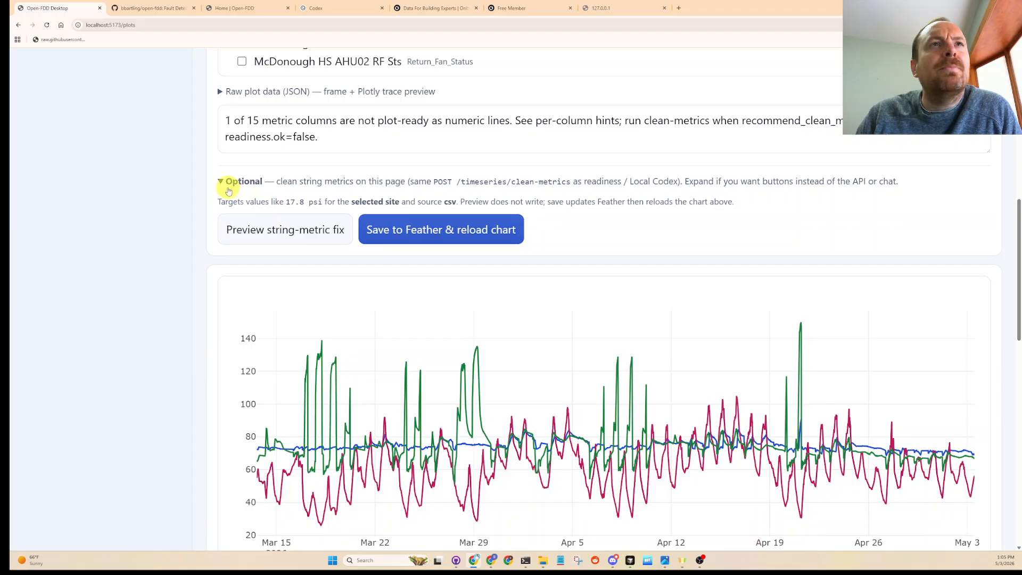
pyautogui.click(223, 180)
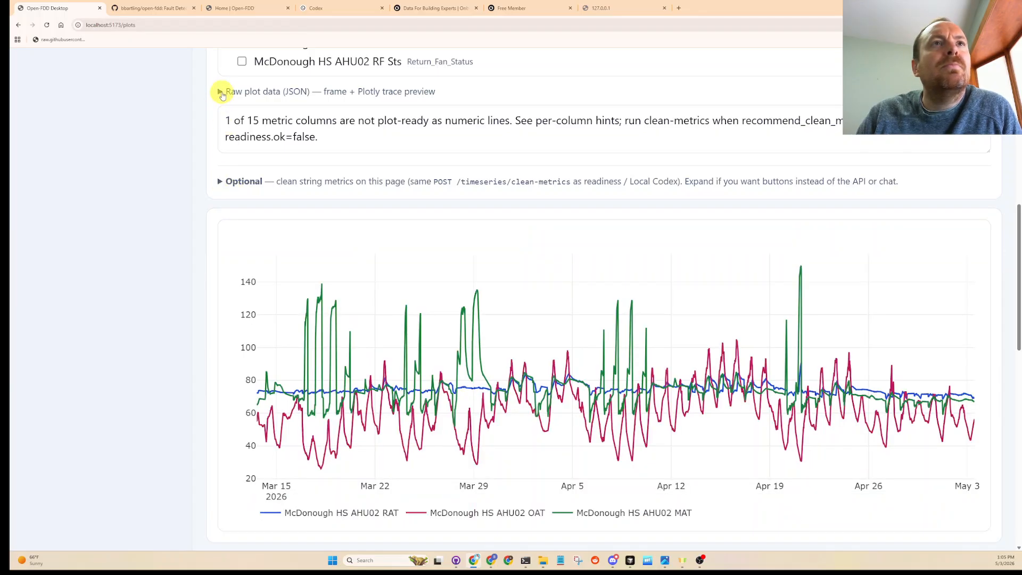
pyautogui.click(219, 92)
pyautogui.scroll(-5, 368, 197)
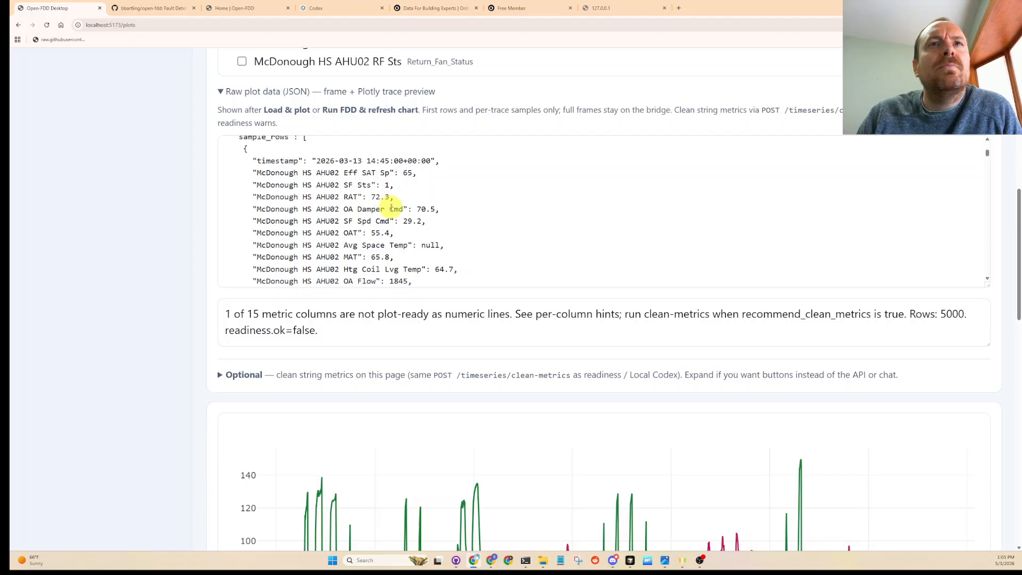
pyautogui.scroll(-5, 392, 208)
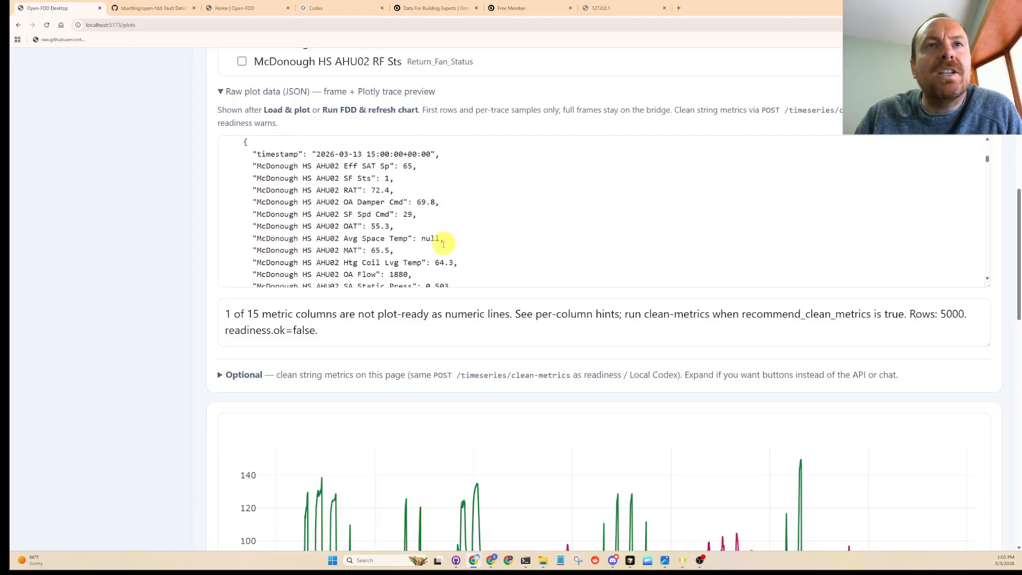
pyautogui.moveTo(469, 275); pyautogui.dragTo(222, 187)
pyautogui.click(389, 238)
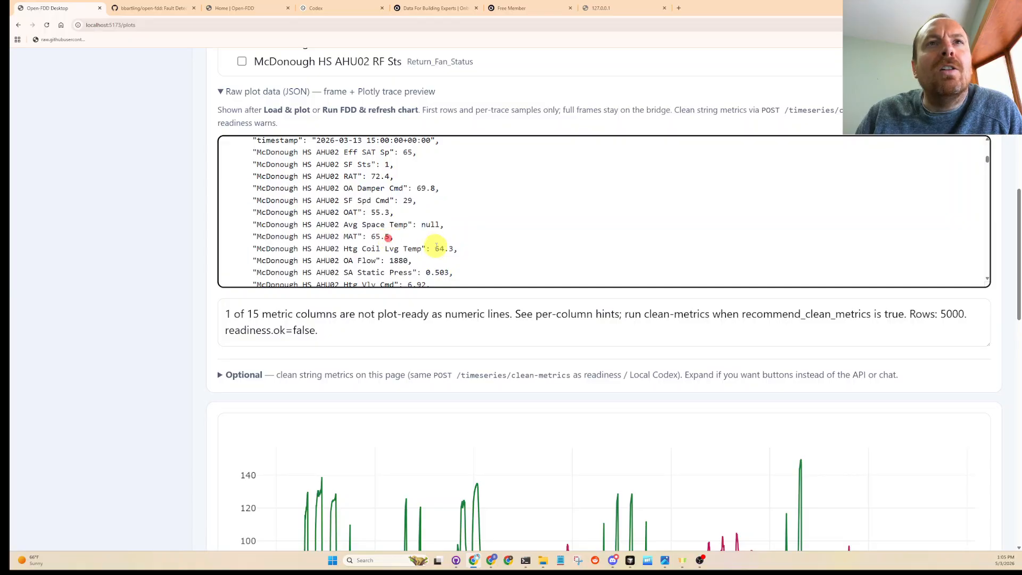
pyautogui.moveTo(392, 237); pyautogui.dragTo(318, 236)
# - Read through the remaining sample rows of the raw plot data down to the per-column readiness hints
pyautogui.scroll(-6, 480, 264)
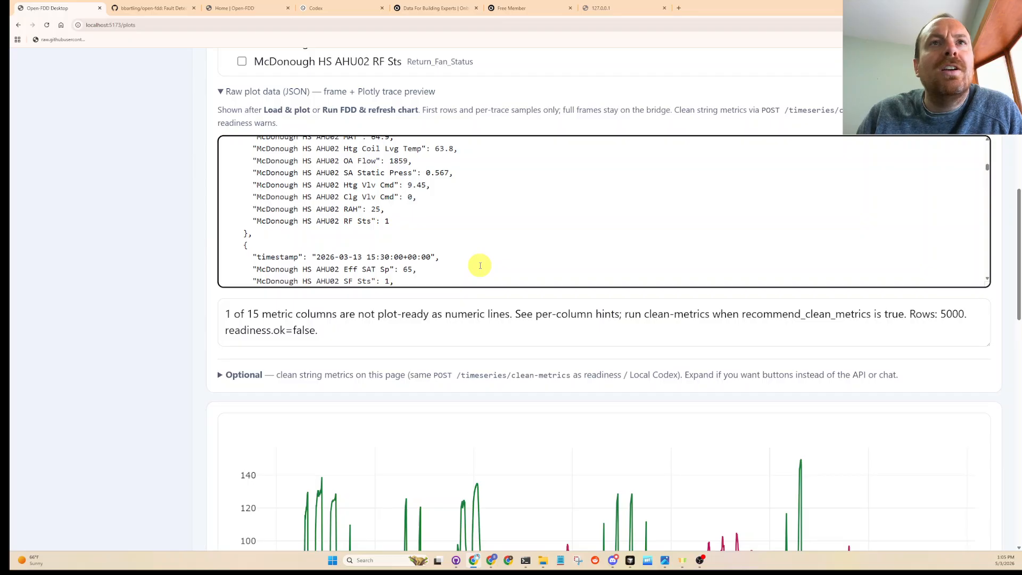
pyautogui.scroll(3, 479, 265)
pyautogui.moveTo(464, 256); pyautogui.dragTo(229, 176)
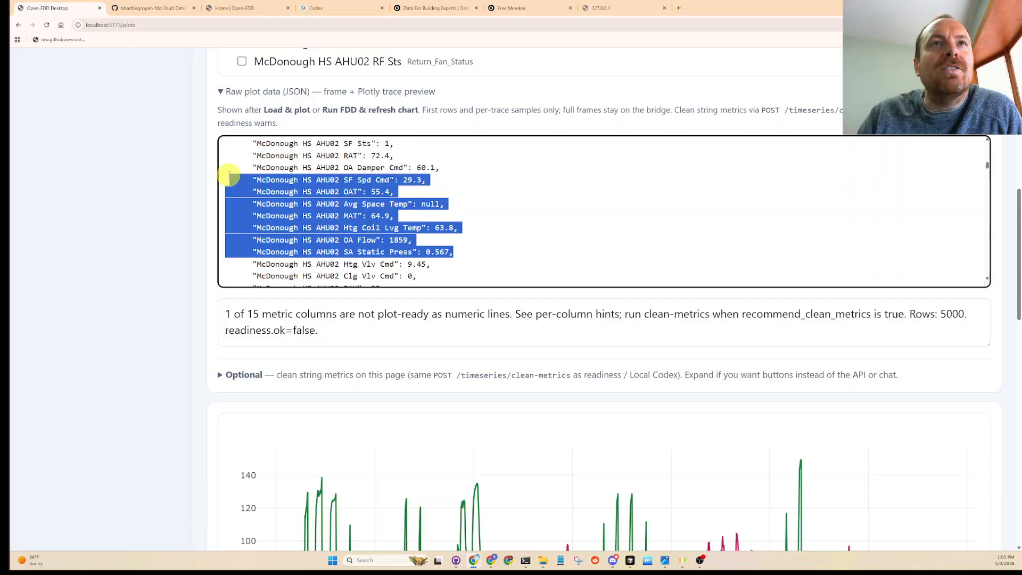
pyautogui.click(426, 229)
pyautogui.scroll(-3, 429, 228)
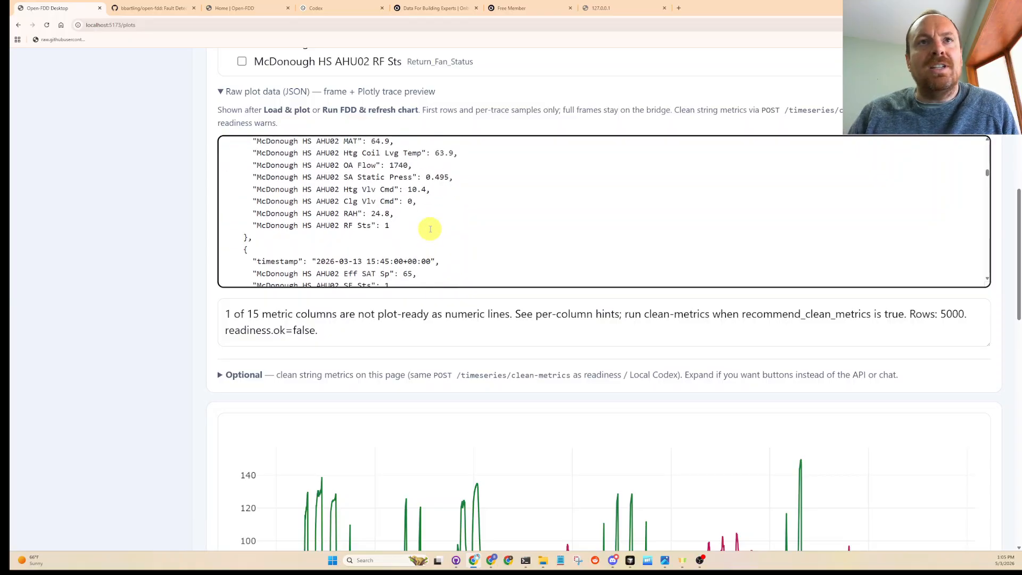
pyautogui.scroll(-15, 430, 229)
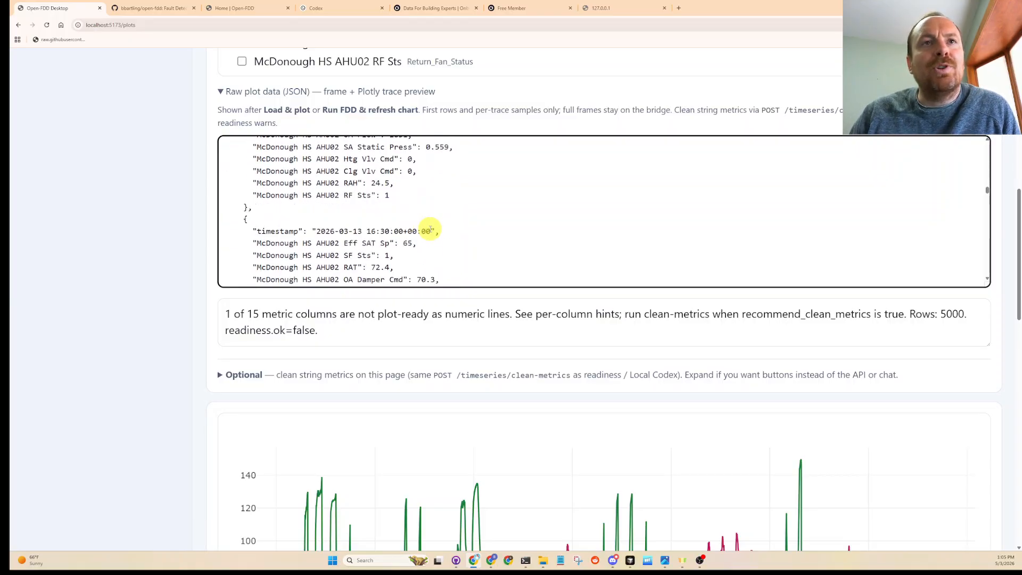
pyautogui.scroll(-5, 423, 256)
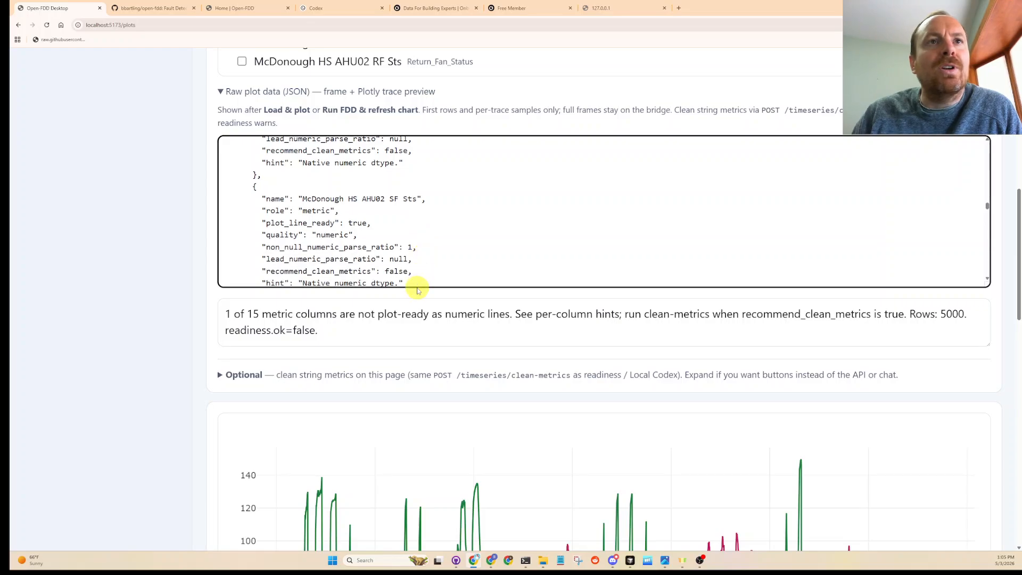
# - Review the temperature chart, then check the start and end timestamps and the YAML rule files for the FDD run
pyautogui.scroll(-4, 240, 368)
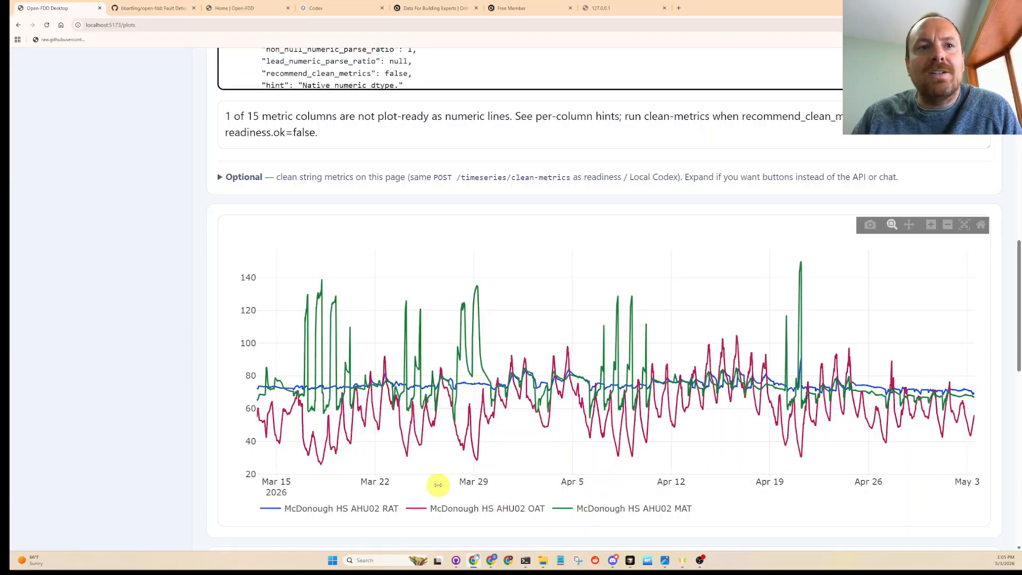
pyautogui.scroll(-3, 194, 424)
pyautogui.scroll(-4, 194, 430)
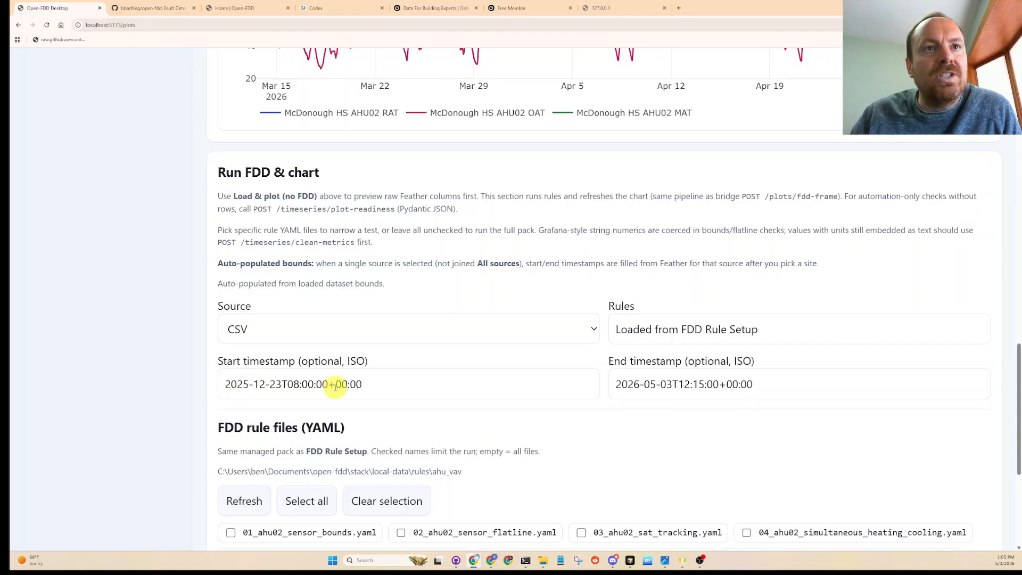
pyautogui.moveTo(377, 387); pyautogui.dragTo(210, 387)
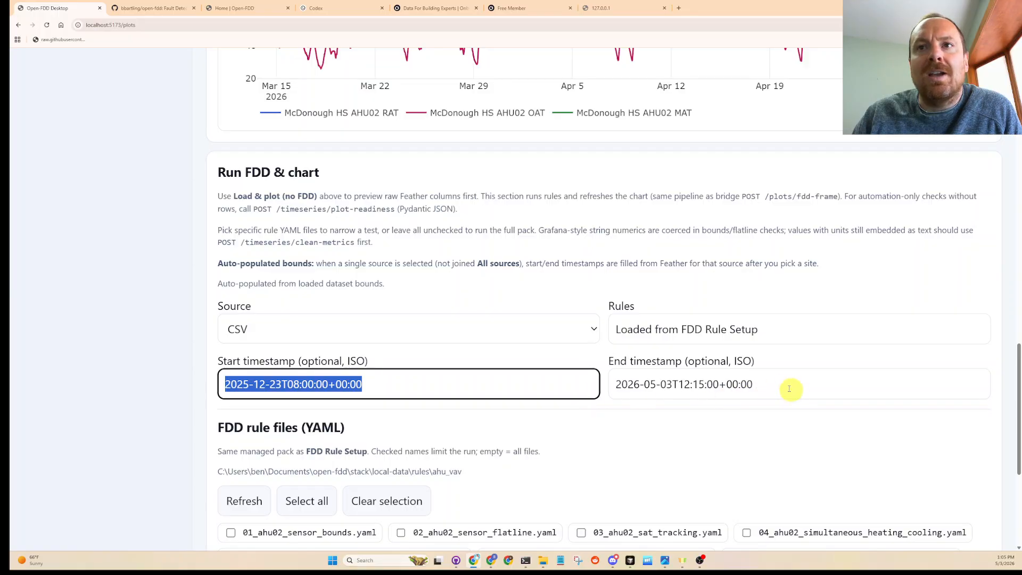
pyautogui.moveTo(786, 384); pyautogui.dragTo(589, 377)
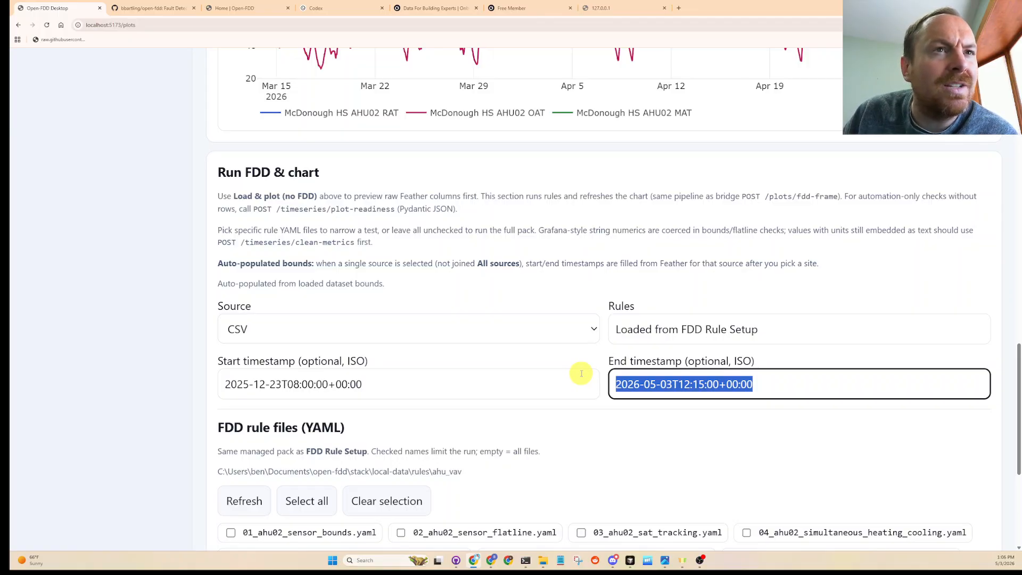
pyautogui.click(627, 387)
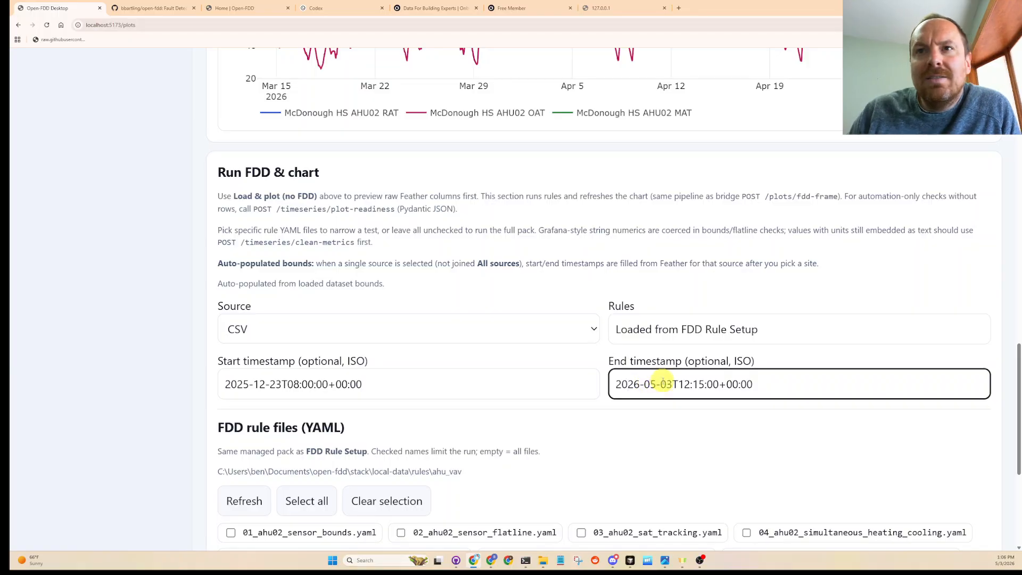
pyautogui.moveTo(654, 384); pyautogui.dragTo(567, 384)
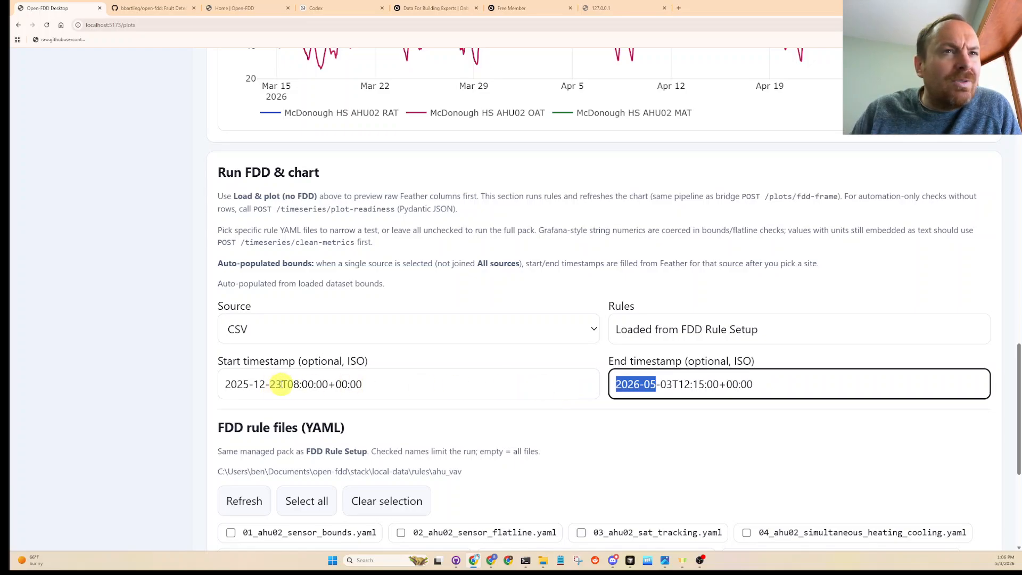
pyautogui.moveTo(282, 384); pyautogui.dragTo(196, 384)
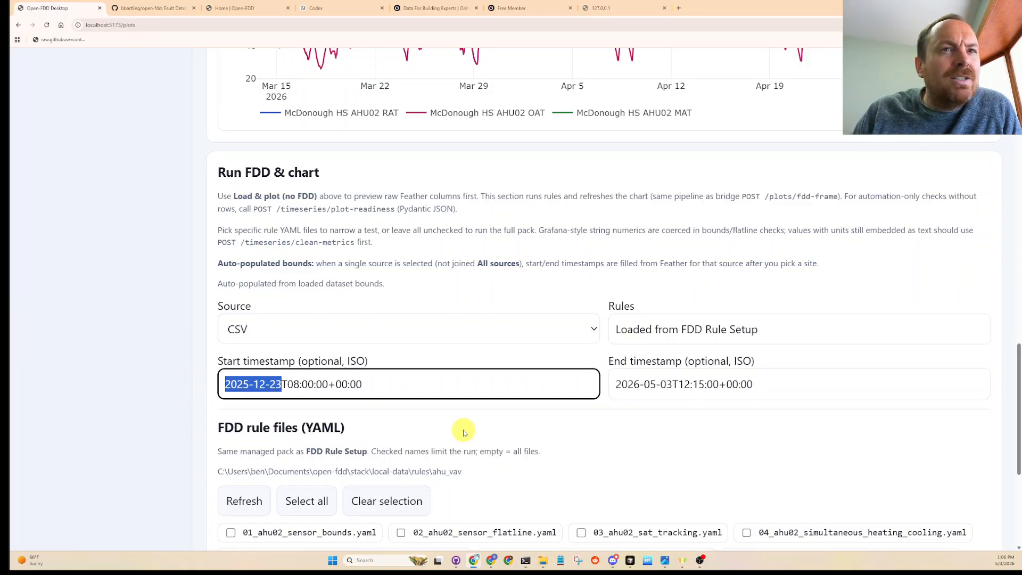
pyautogui.scroll(-3, 556, 473)
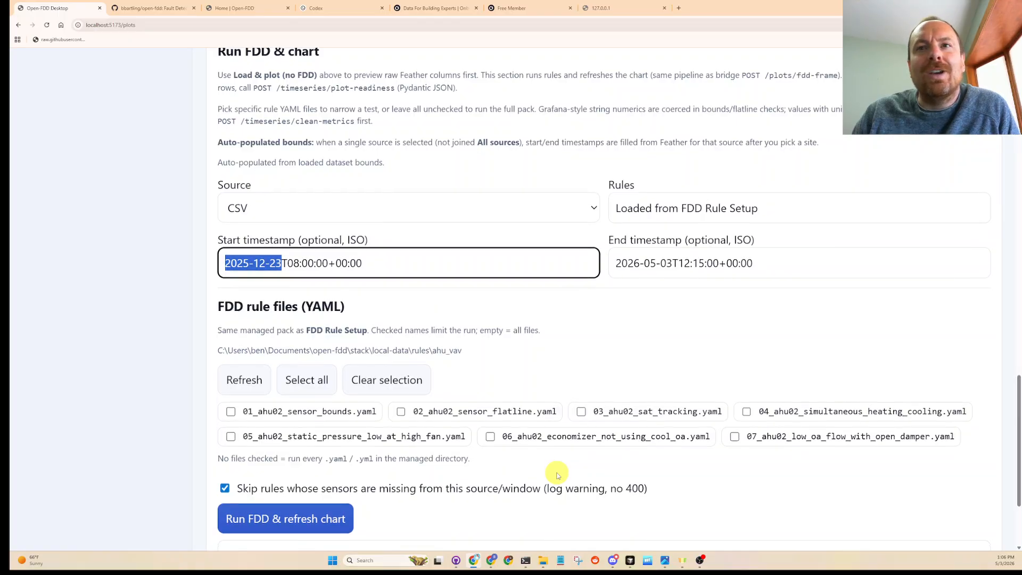
pyautogui.scroll(-2, 557, 474)
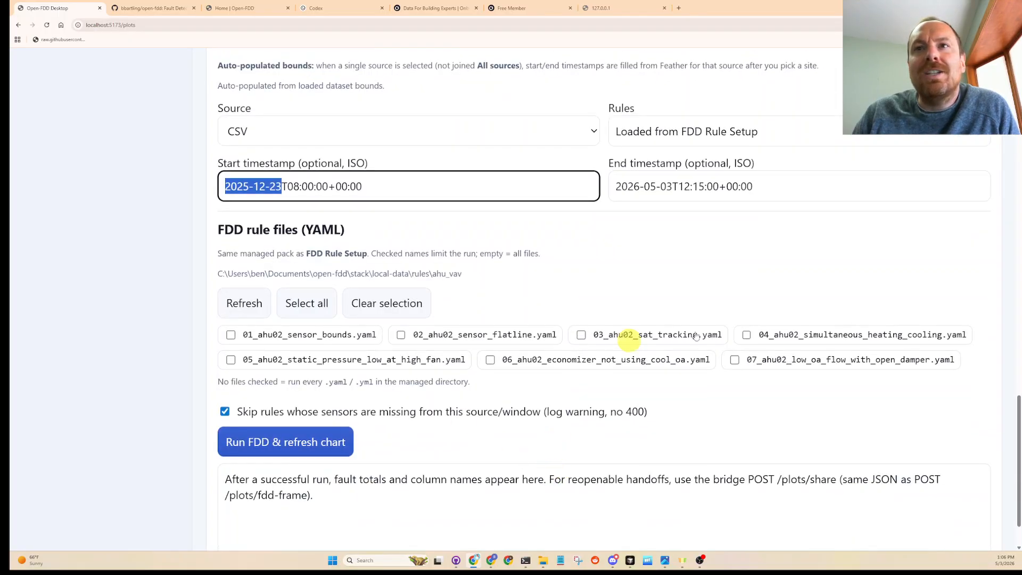
# - Check all seven AHU02 YAML rule files, from 01_ahu02_sensor_bounds to 07_ahu02_low_oa_flow_with_open_damper, then run FDD and refresh the chart
pyautogui.click(301, 335)
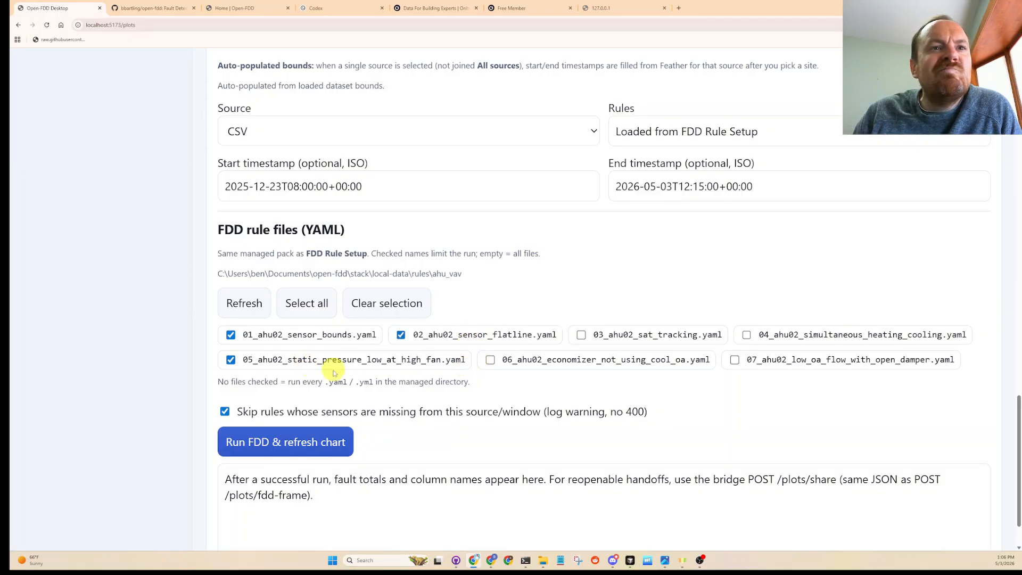
pyautogui.scroll(-2, 319, 373)
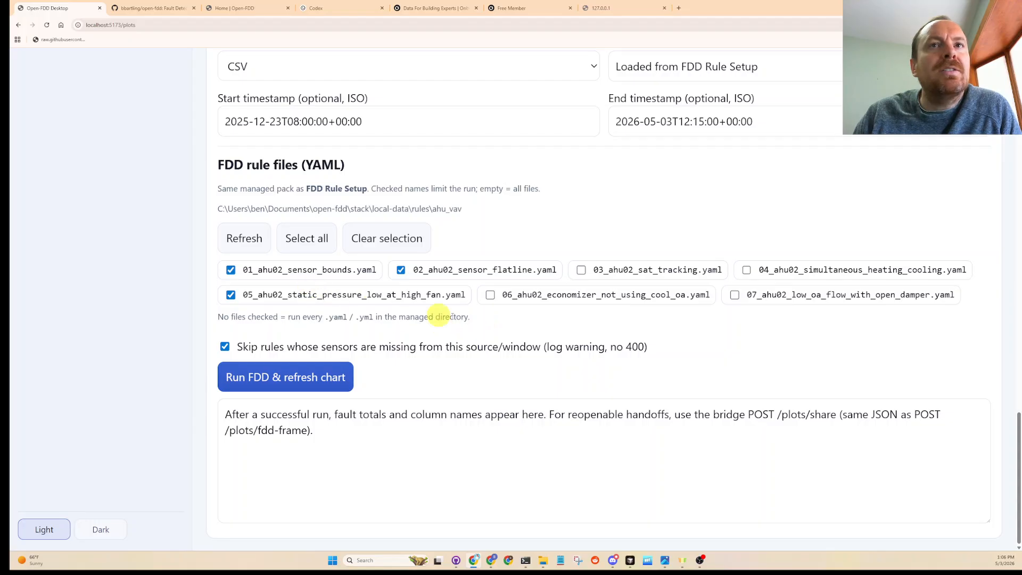
pyautogui.click(582, 269)
pyautogui.click(750, 272)
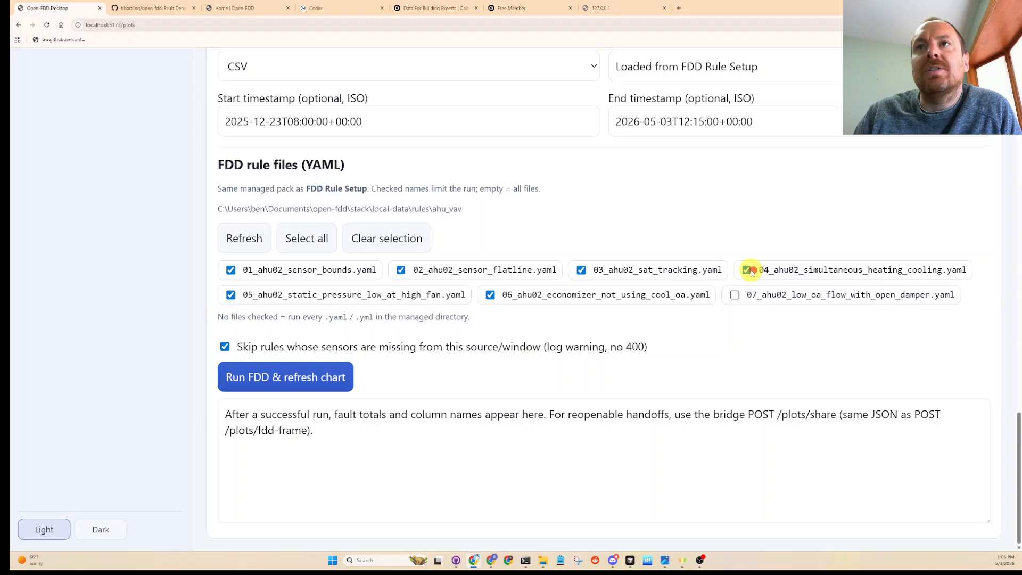
pyautogui.click(735, 295)
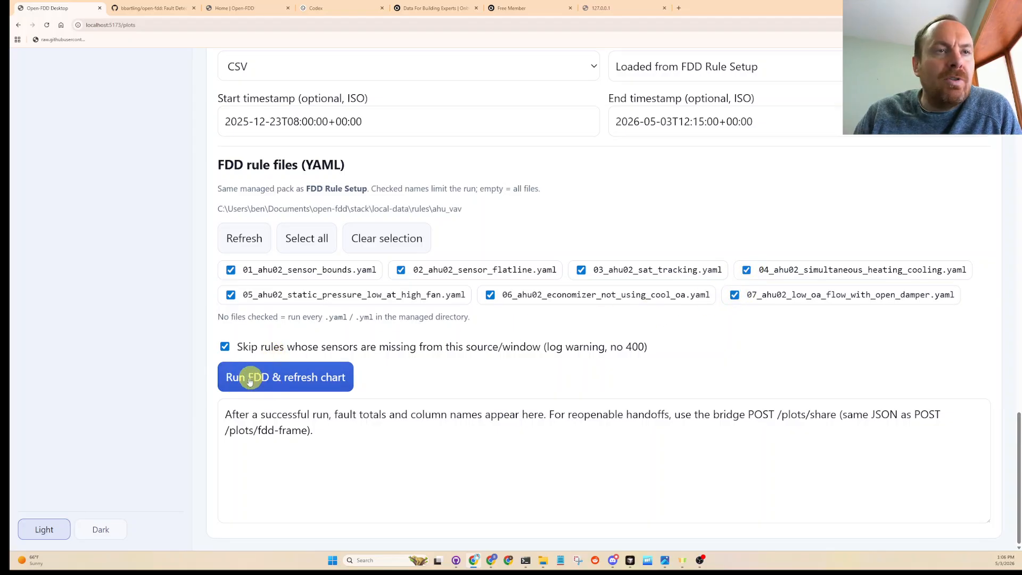
pyautogui.click(266, 381)
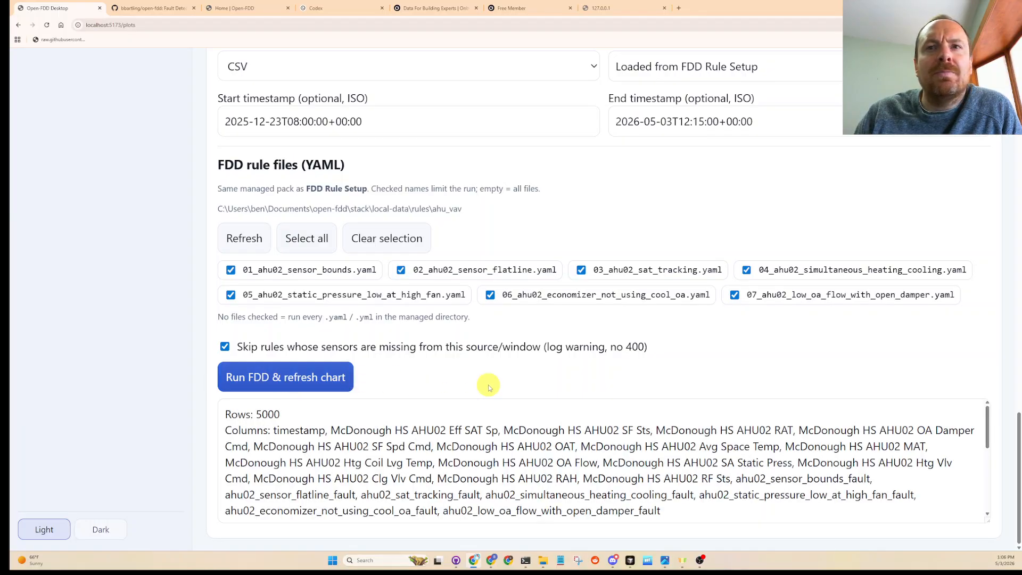
# - Isolate ahu02_economizer_not_using_cool_oa_fault in the refreshed chart by hiding the RAT, OAT and MAT sensors and every other fault trace
pyautogui.scroll(5, 554, 326)
pyautogui.scroll(5, 554, 325)
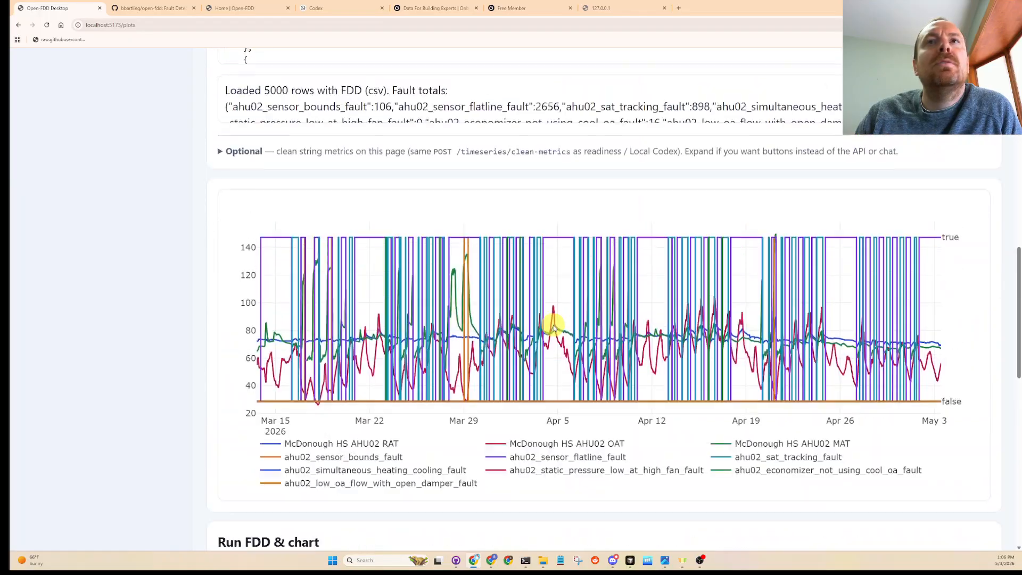
pyautogui.scroll(-1, 556, 320)
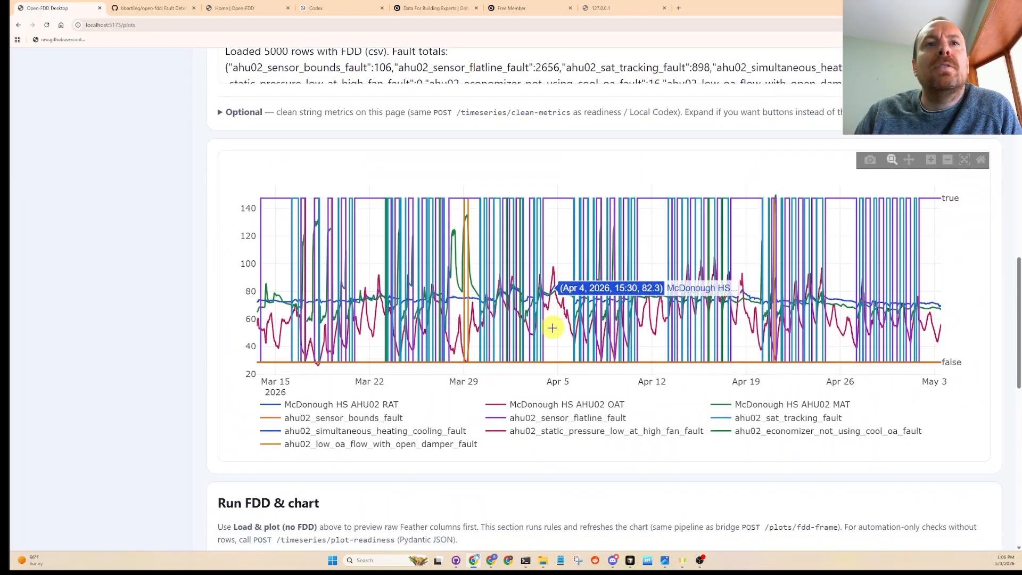
pyautogui.click(341, 404)
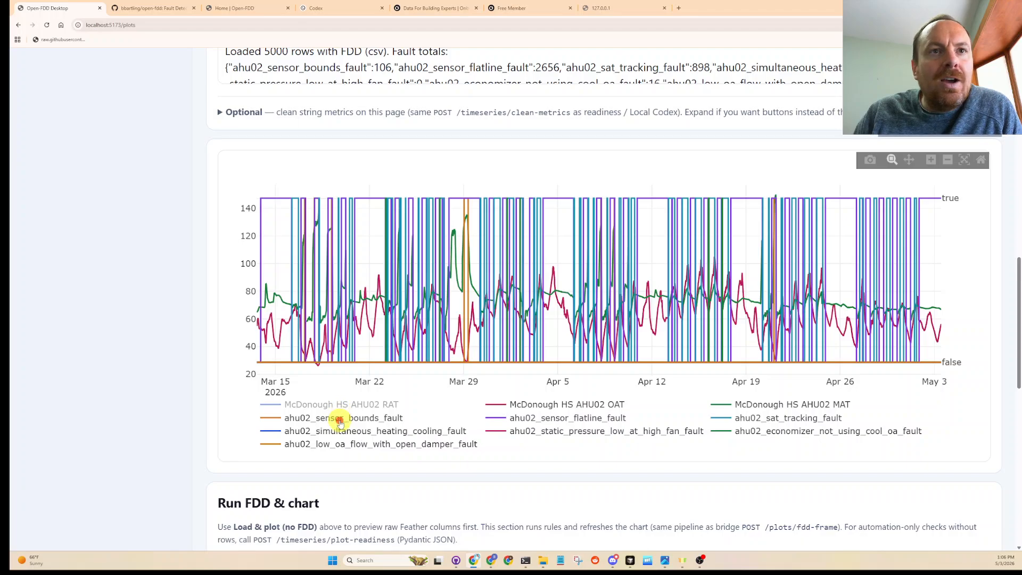
pyautogui.click(340, 418)
pyautogui.click(339, 432)
pyautogui.click(337, 444)
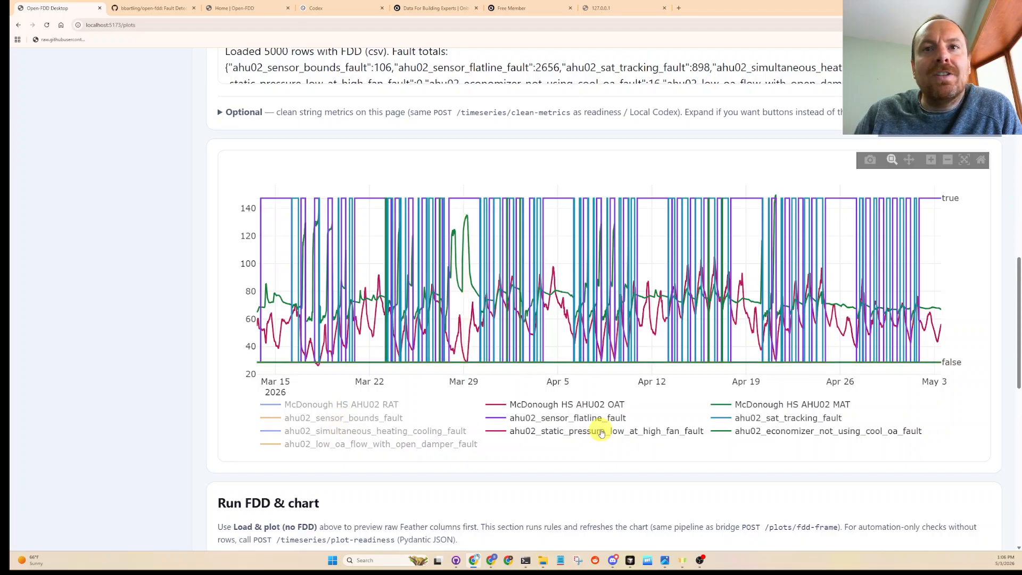
pyautogui.click(597, 432)
pyautogui.click(597, 419)
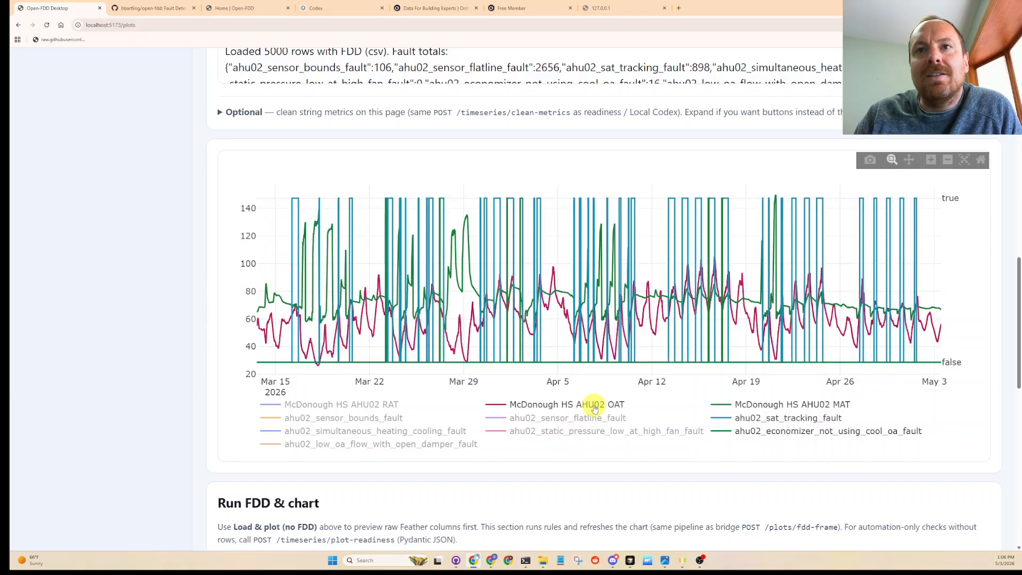
pyautogui.click(595, 405)
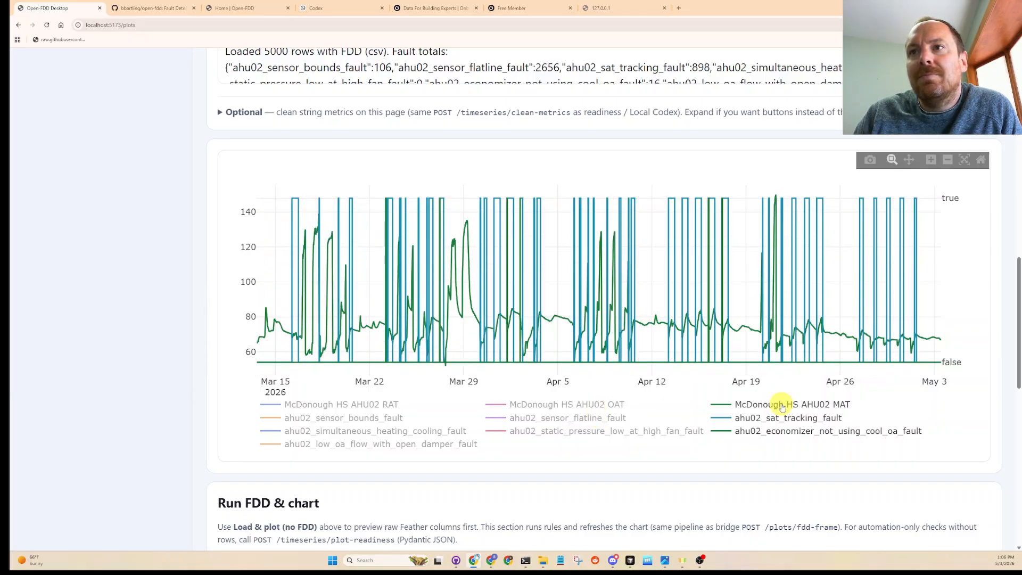
pyautogui.click(782, 406)
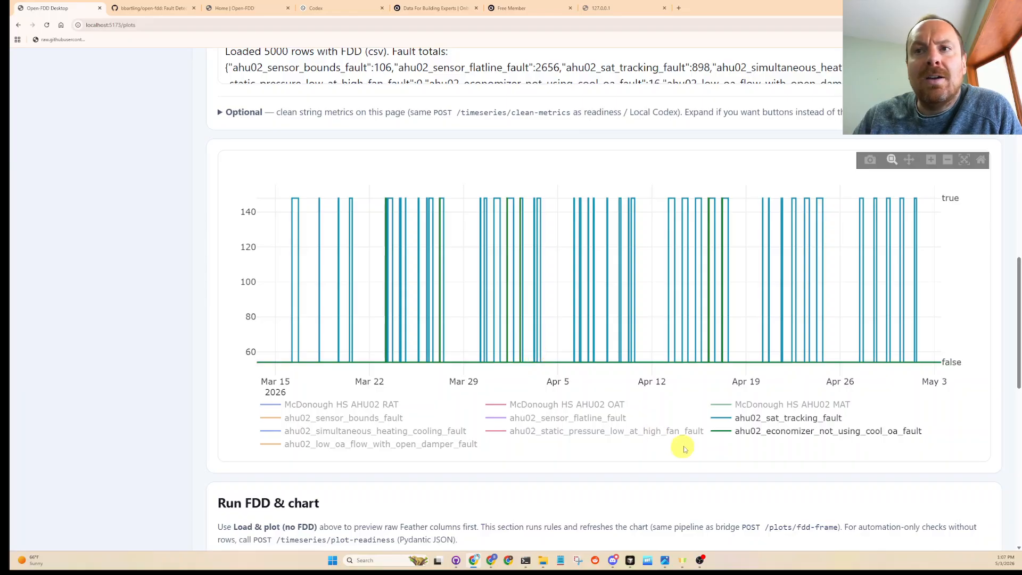
pyautogui.click(760, 419)
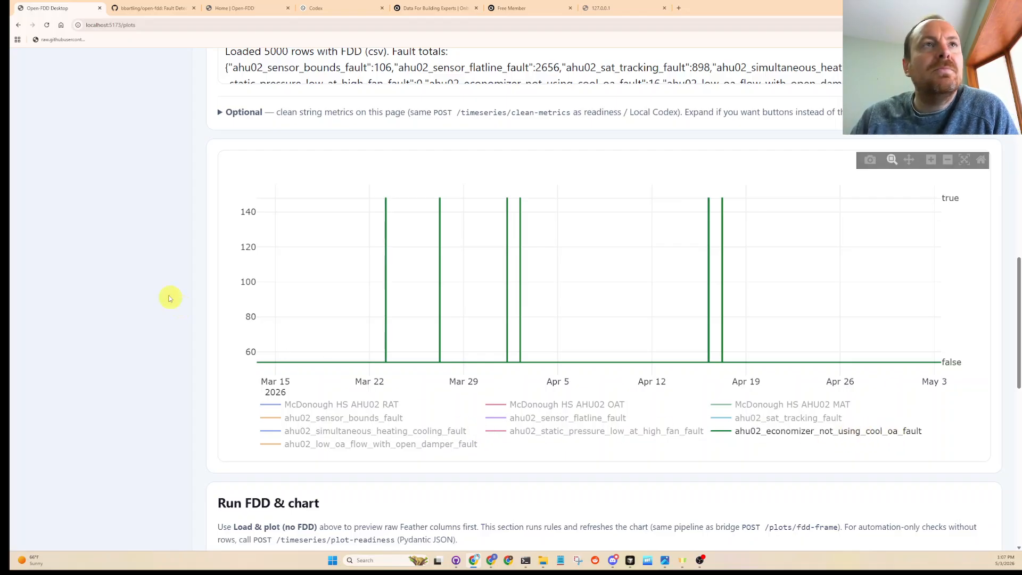
# - Open 06_ahu02_economizer_not_using_cool_oa.yaml in FDD Rule Setup and read its description, highlighting the clause about the OA damper
pyautogui.scroll(15, 160, 292)
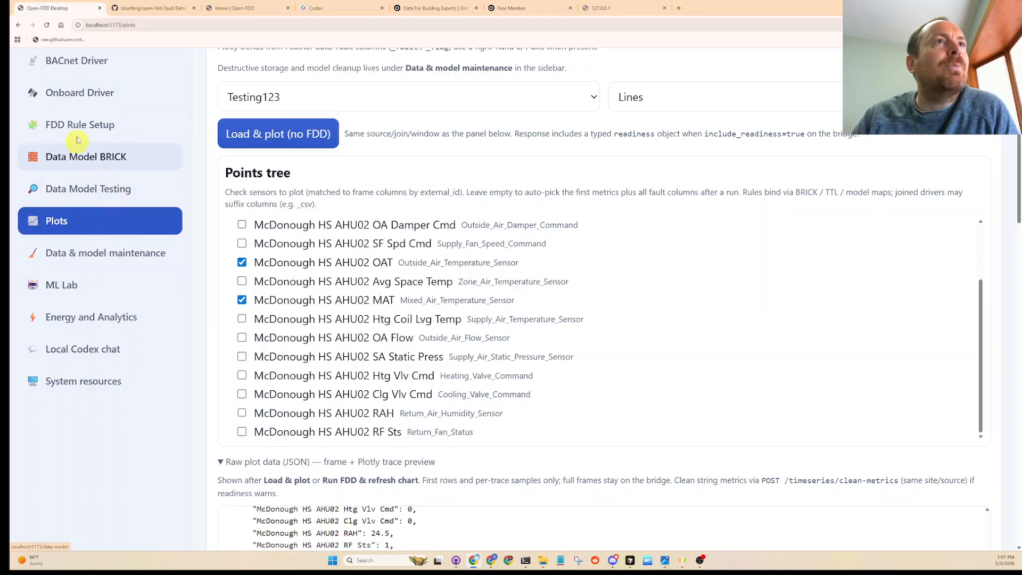
pyautogui.click(77, 124)
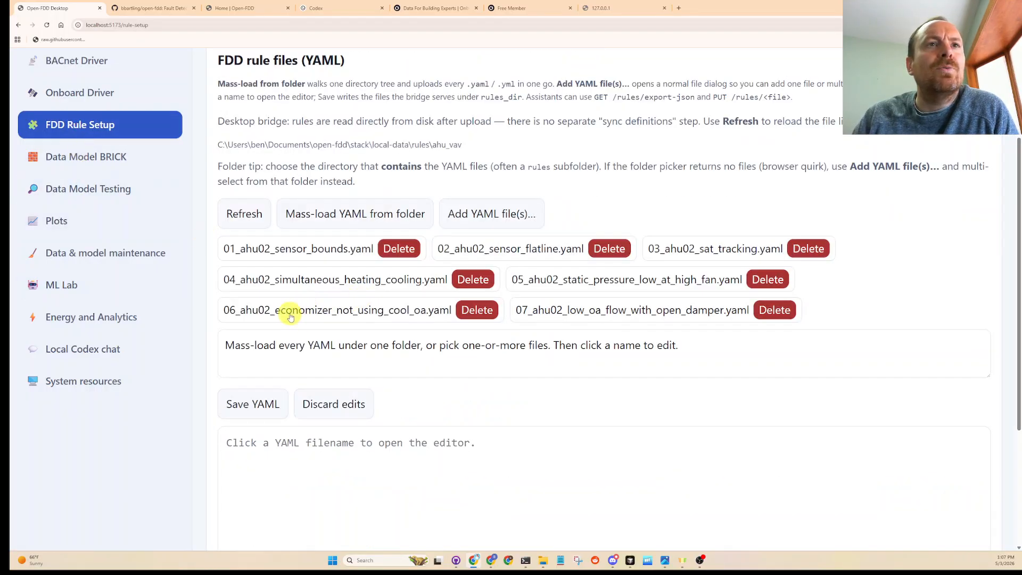
pyautogui.click(338, 313)
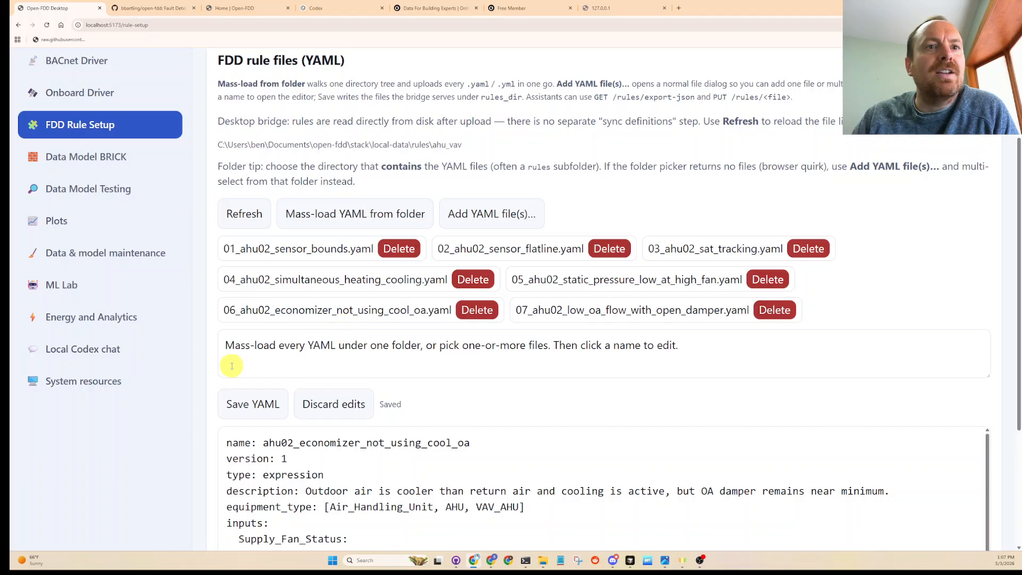
pyautogui.scroll(-4, 213, 382)
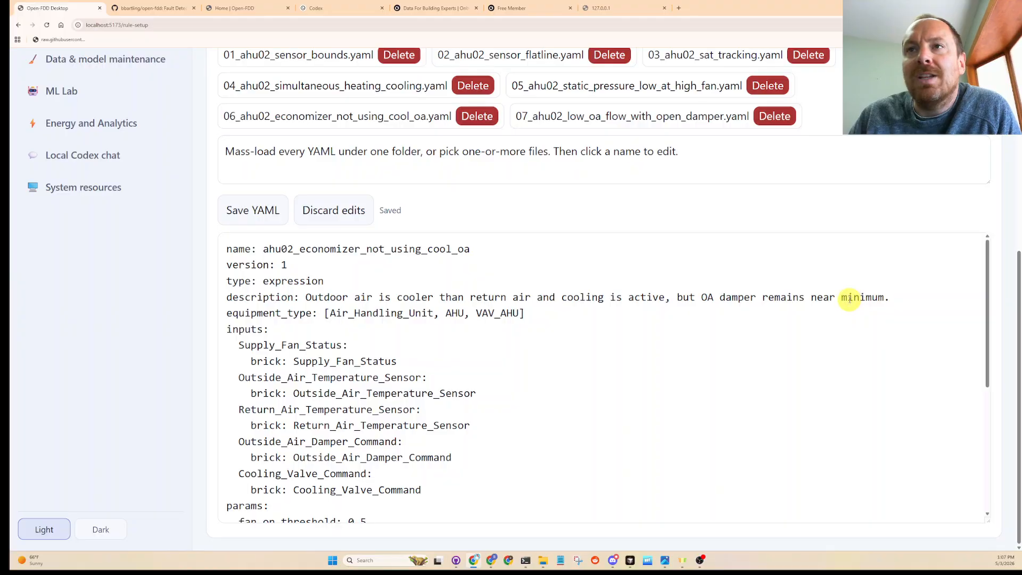
pyautogui.moveTo(677, 297); pyautogui.dragTo(895, 295)
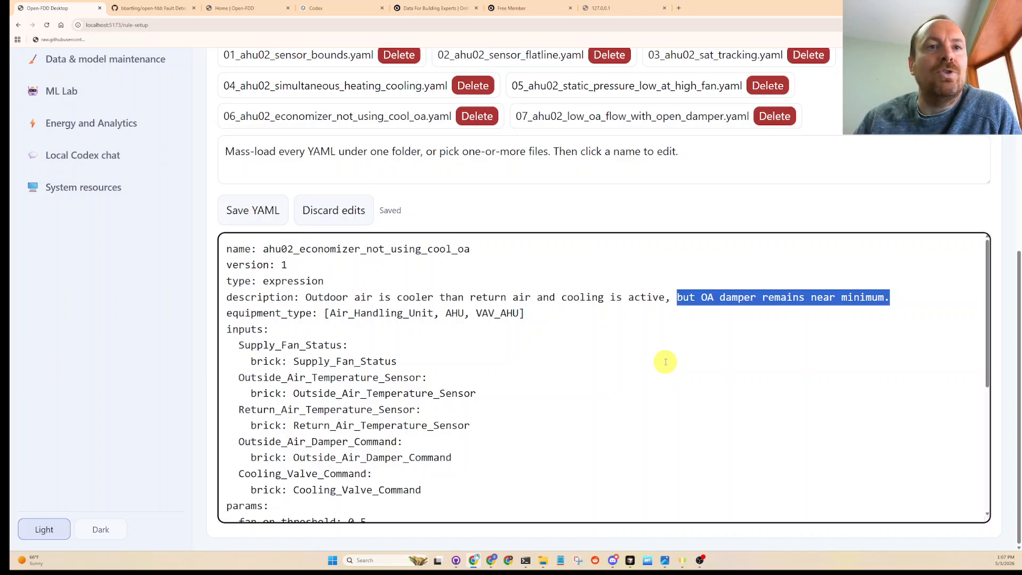
# - Examine the economizer rule's expression block and its params thresholds in the YAML editor, highlighting each in turn
pyautogui.scroll(-2, 665, 362)
pyautogui.scroll(-2, 665, 364)
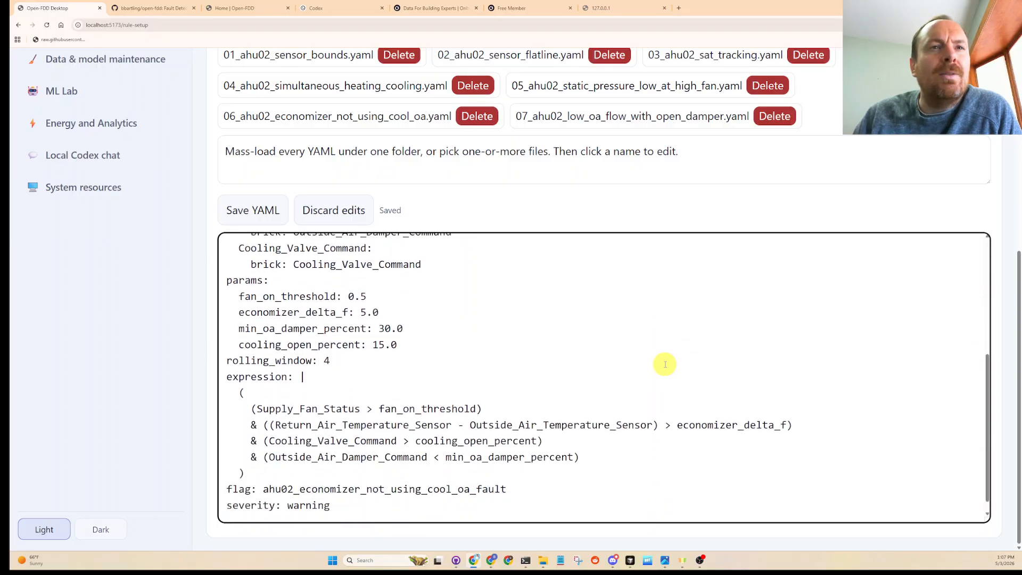
pyautogui.moveTo(245, 461); pyautogui.dragTo(205, 361)
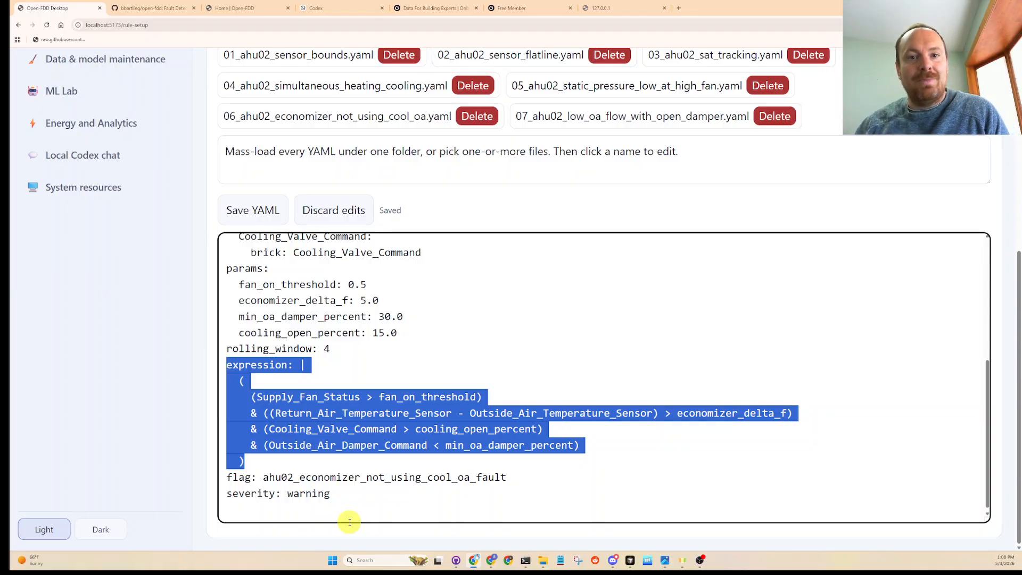
pyautogui.click(344, 374)
pyautogui.click(414, 336)
pyautogui.moveTo(414, 336); pyautogui.dragTo(200, 273)
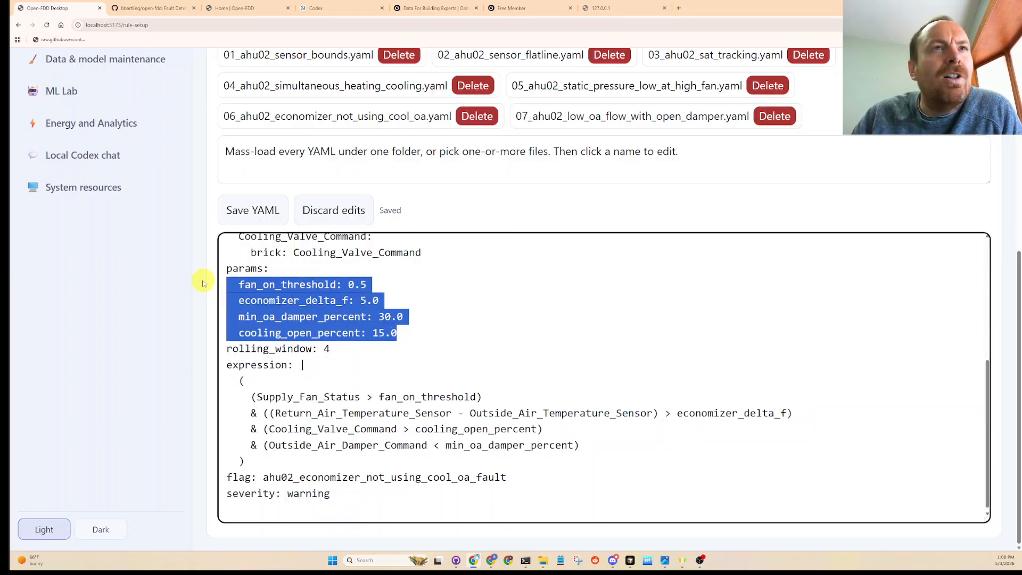
pyautogui.press('Down')
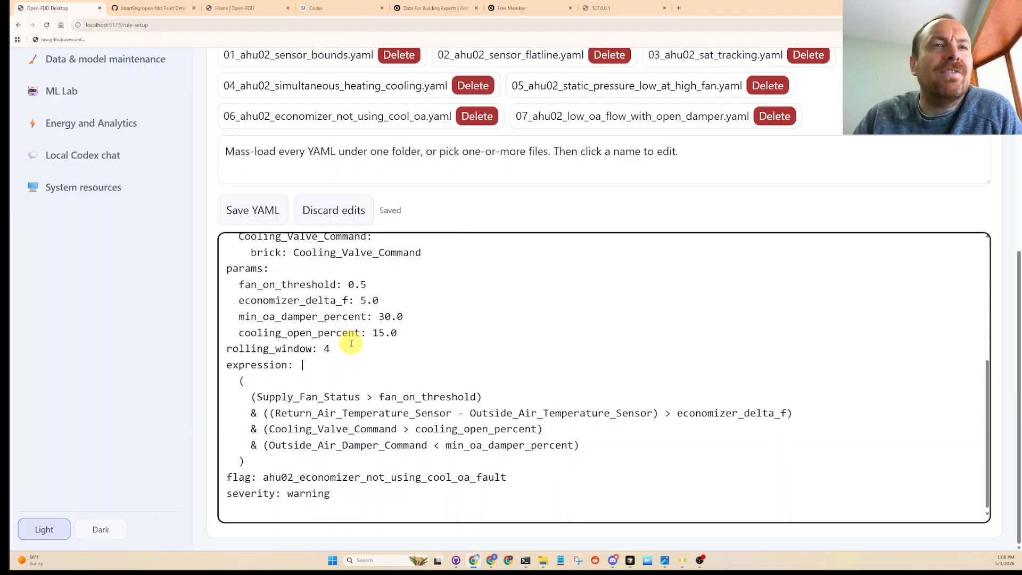
# - Review cooling_open_percent, min_oa_damper_percent and economizer_delta_f individually, then highlight the rolling_window line and revisit the expression and params
pyautogui.doubleClick(320, 333)
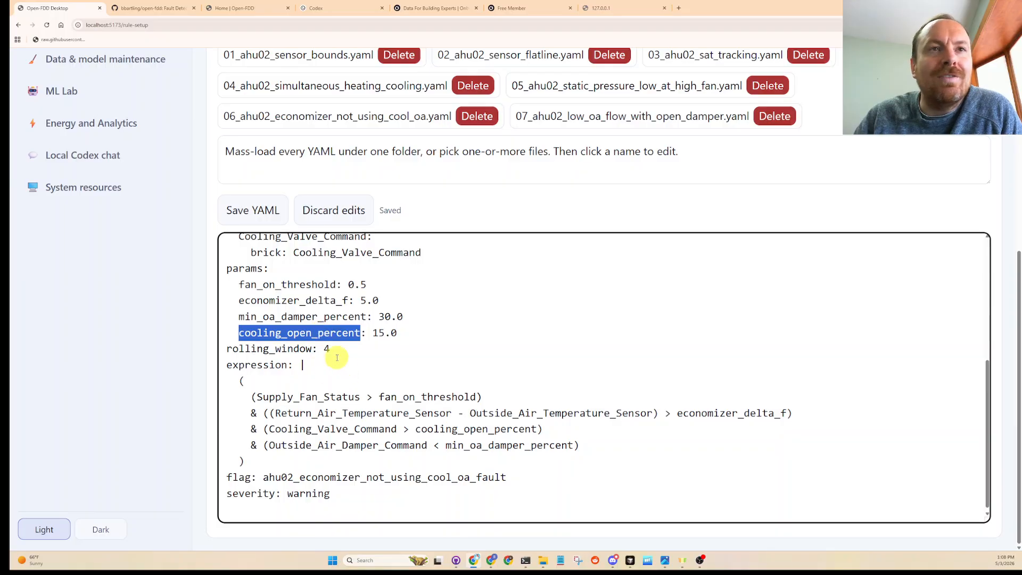
pyautogui.doubleClick(318, 317)
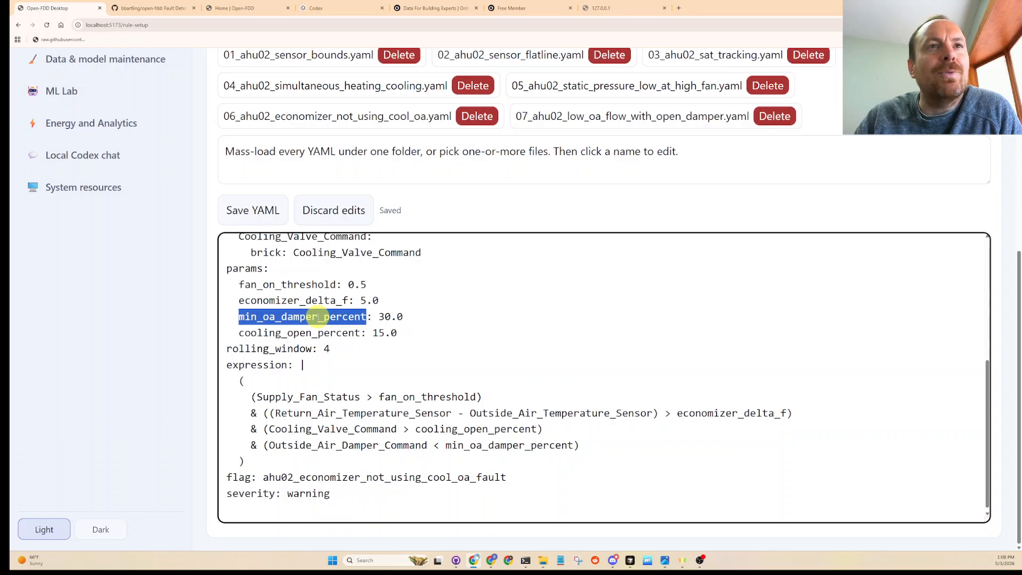
pyautogui.doubleClick(311, 301)
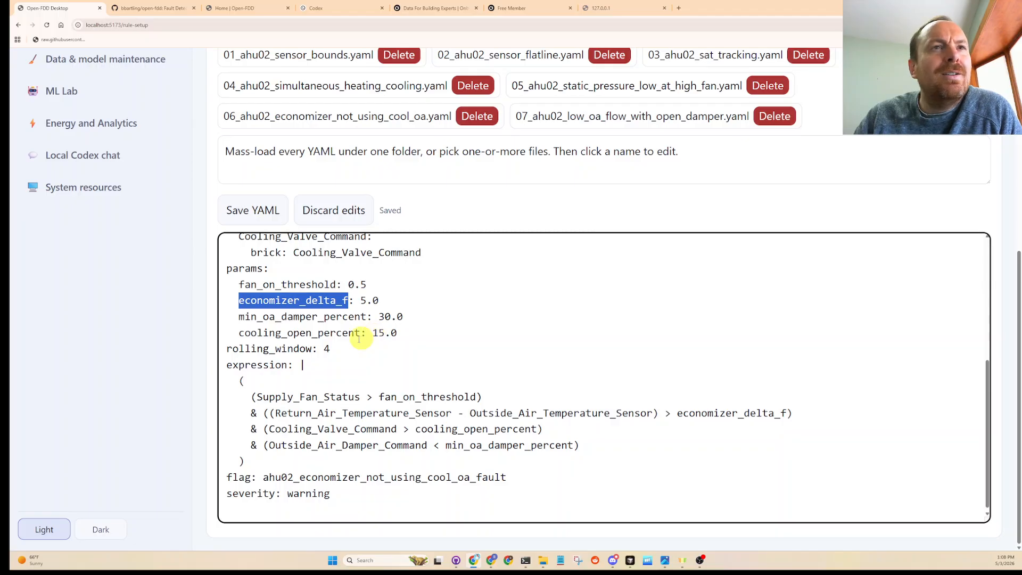
pyautogui.moveTo(345, 349); pyautogui.dragTo(225, 348)
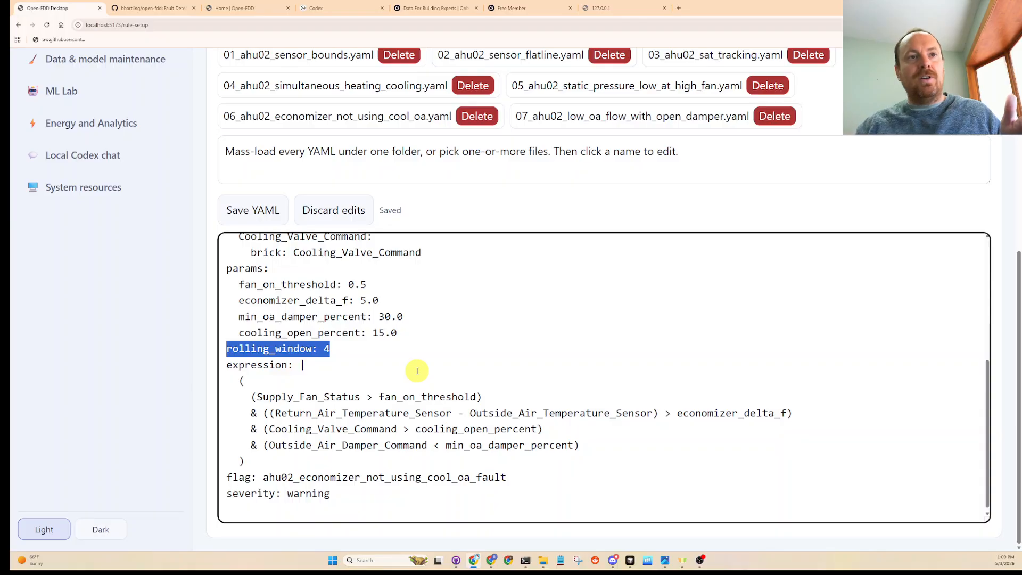
pyautogui.moveTo(346, 350); pyautogui.dragTo(223, 348)
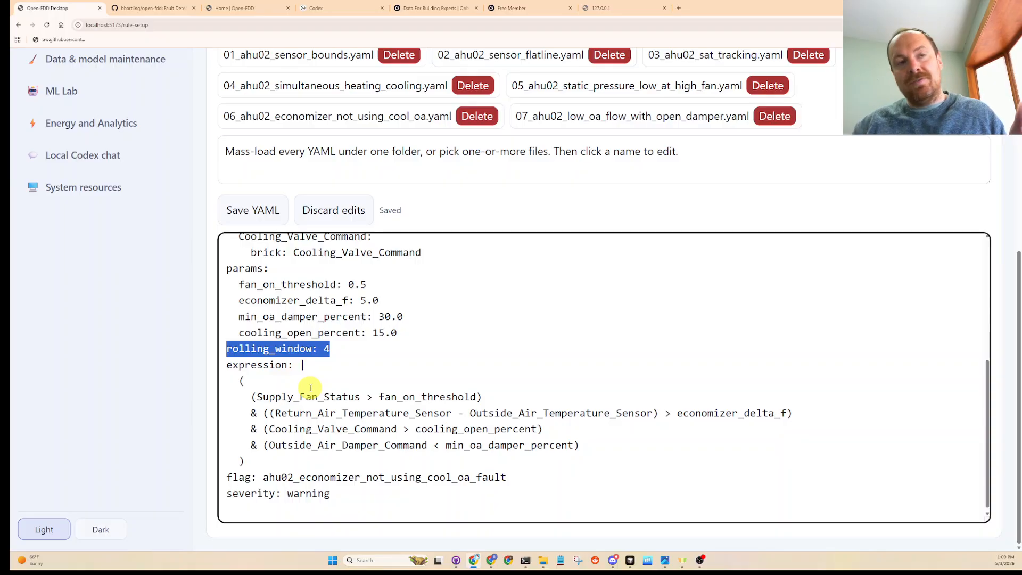
pyautogui.moveTo(250, 462); pyautogui.dragTo(218, 367)
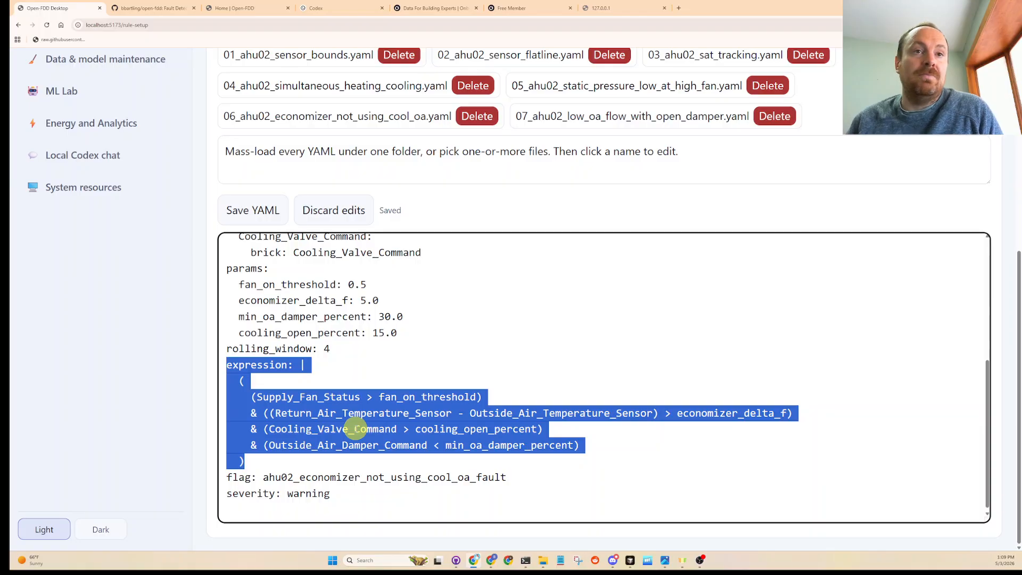
pyautogui.moveTo(331, 349); pyautogui.dragTo(206, 271)
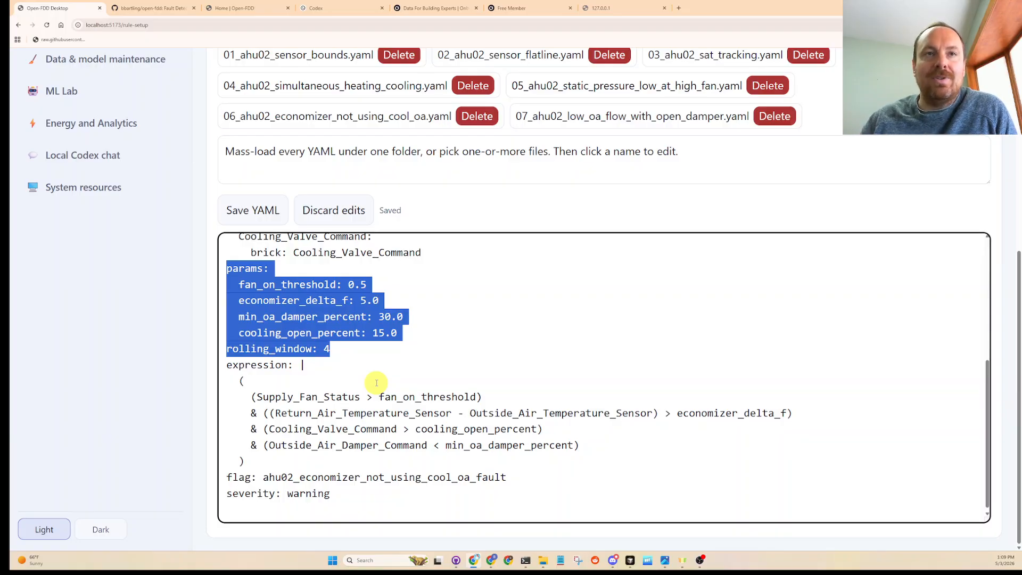
# - Ask Local Codex chat "do you think any of the fault rules need tuning?" and bring its reply into view
pyautogui.click(101, 154)
pyautogui.click(394, 491)
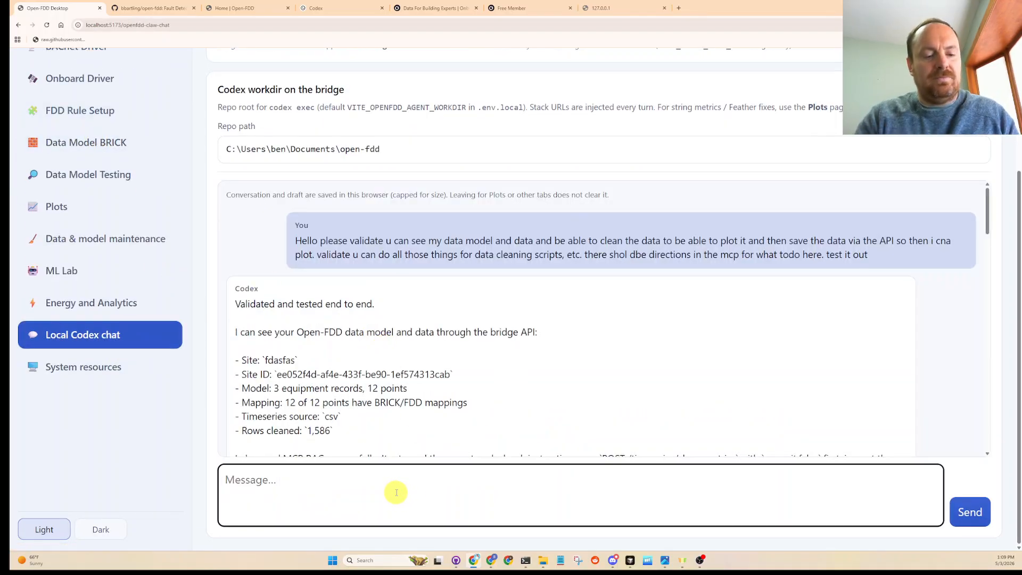
pyautogui.write('do you think s')
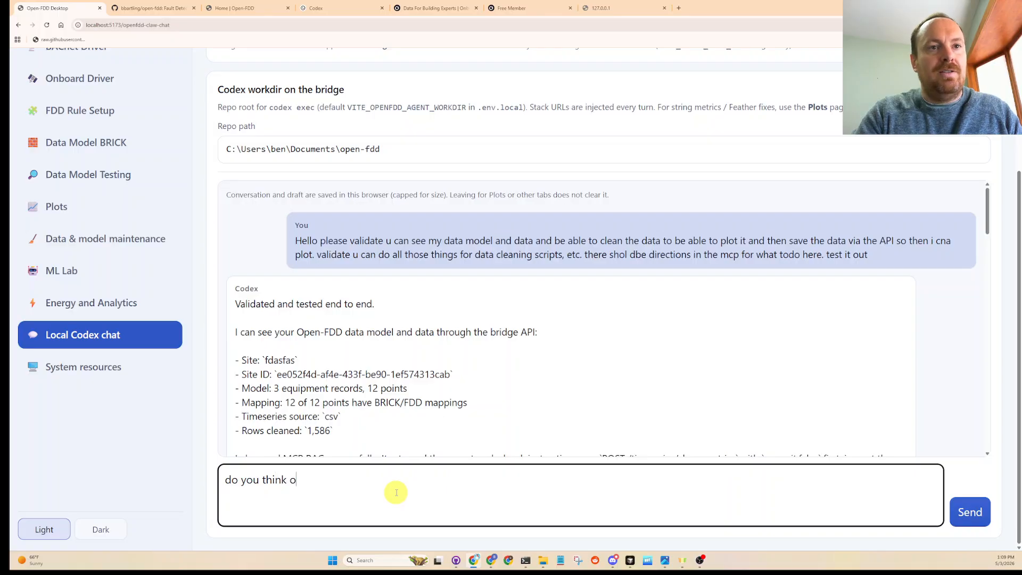
pyautogui.press('BackSpace')
pyautogui.write('any of the faul')
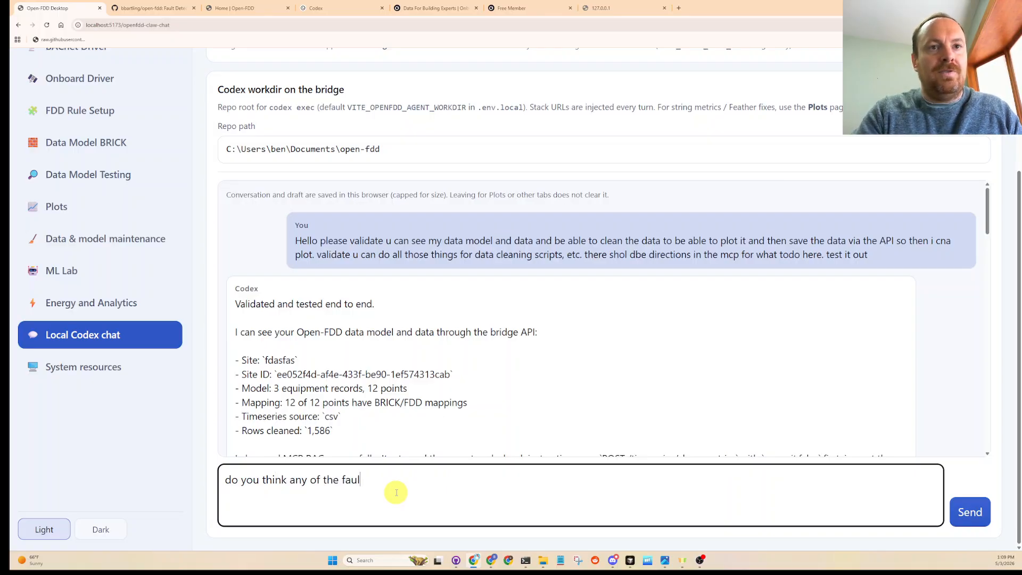
pyautogui.write('t rules need tu')
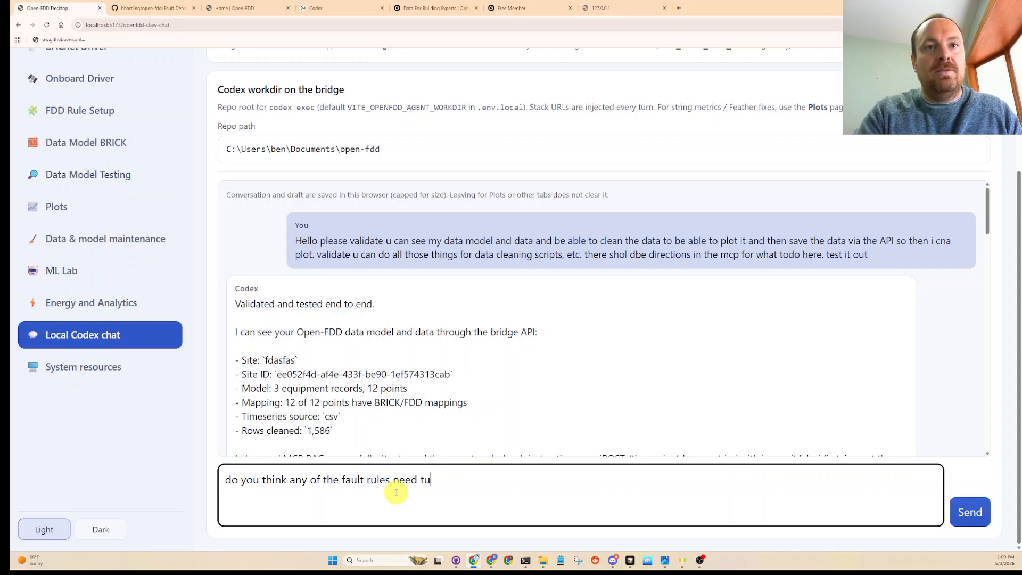
pyautogui.write('ning?')
pyautogui.press('Return')
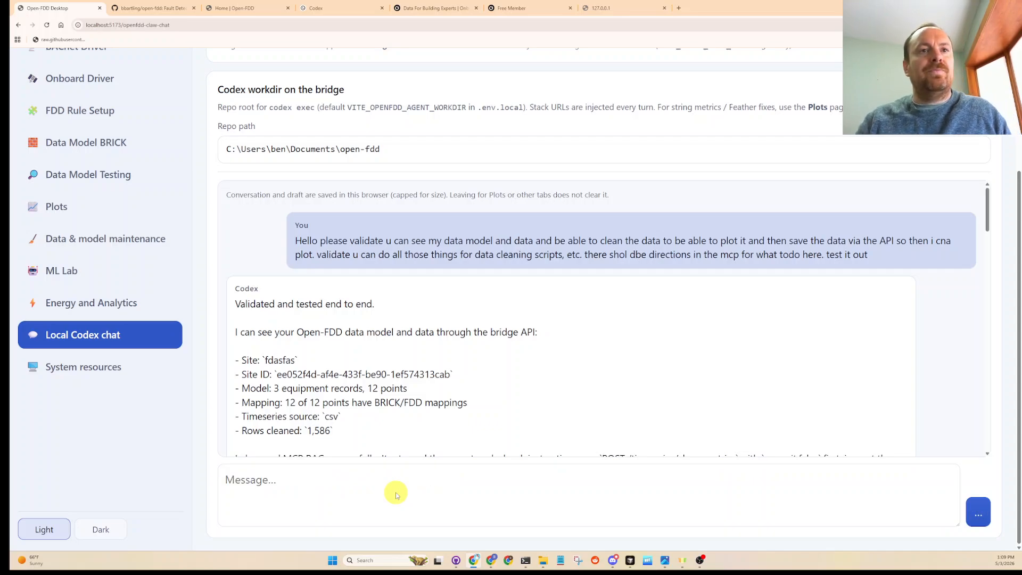
pyautogui.scroll(-20, 426, 394)
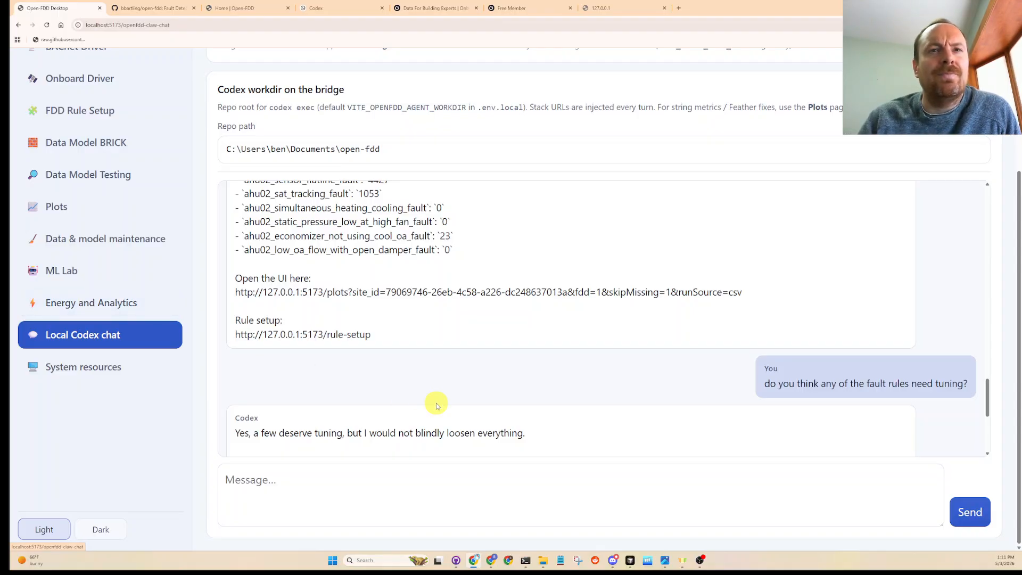
# - Read Codex's rule tuning reply to its end, highlighting the simultaneous_heating_cooling bullet and the building name in the AHU02 Avg Space Temp point
pyautogui.scroll(-2, 431, 404)
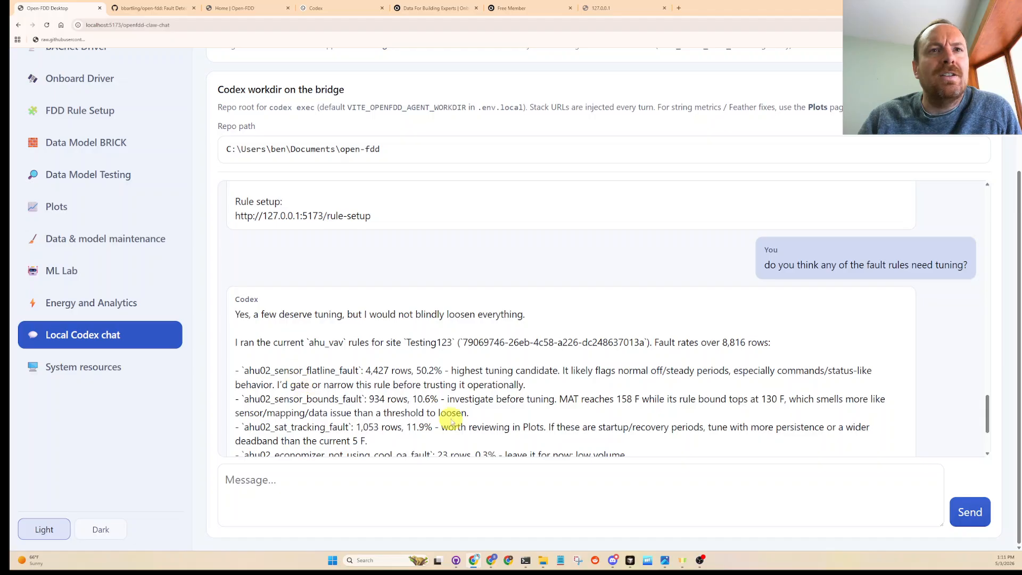
pyautogui.scroll(-2, 591, 429)
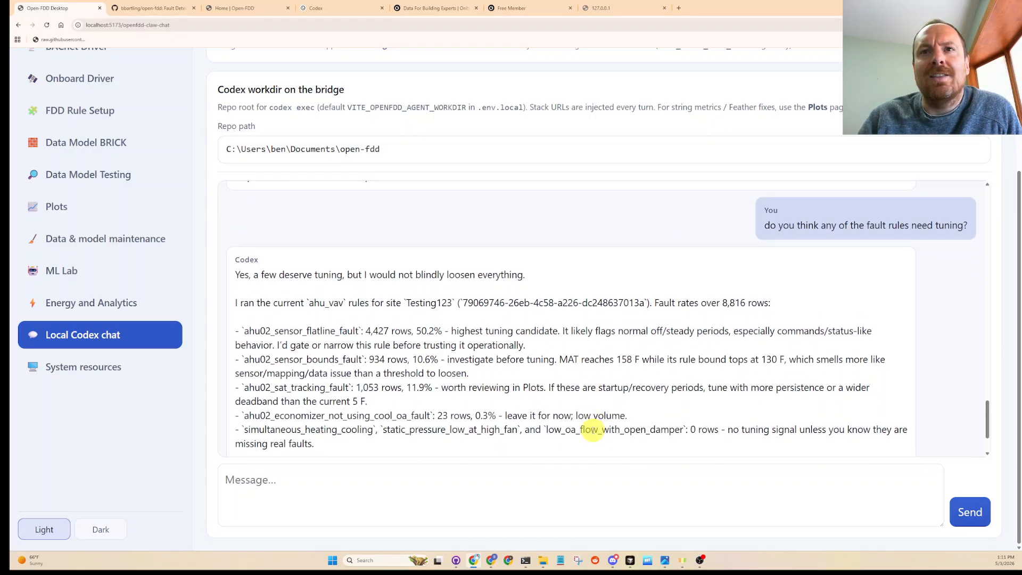
pyautogui.moveTo(345, 410); pyautogui.dragTo(236, 390)
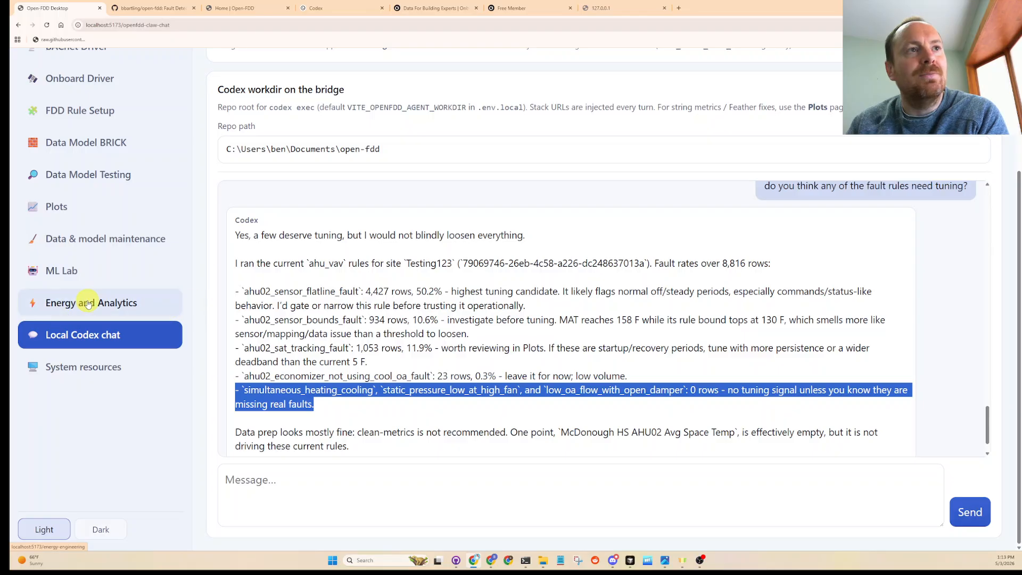
pyautogui.scroll(-1, 374, 337)
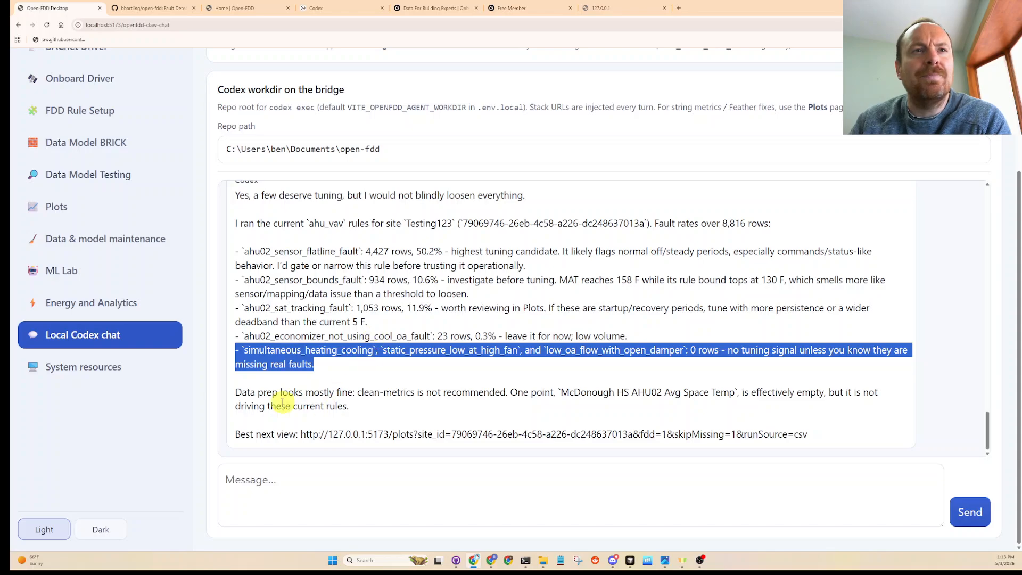
pyautogui.click(644, 407)
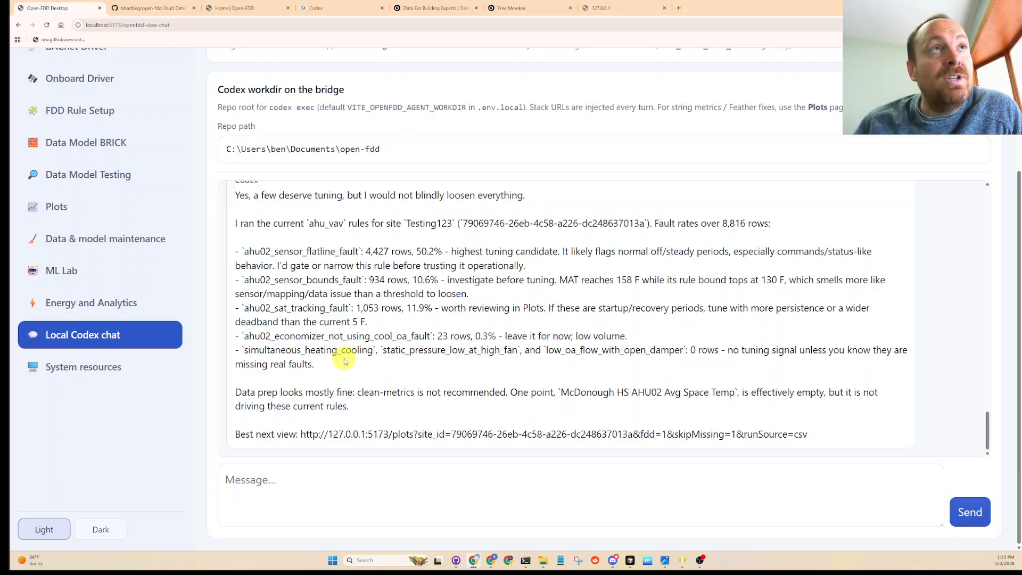
pyautogui.scroll(2, 72, 269)
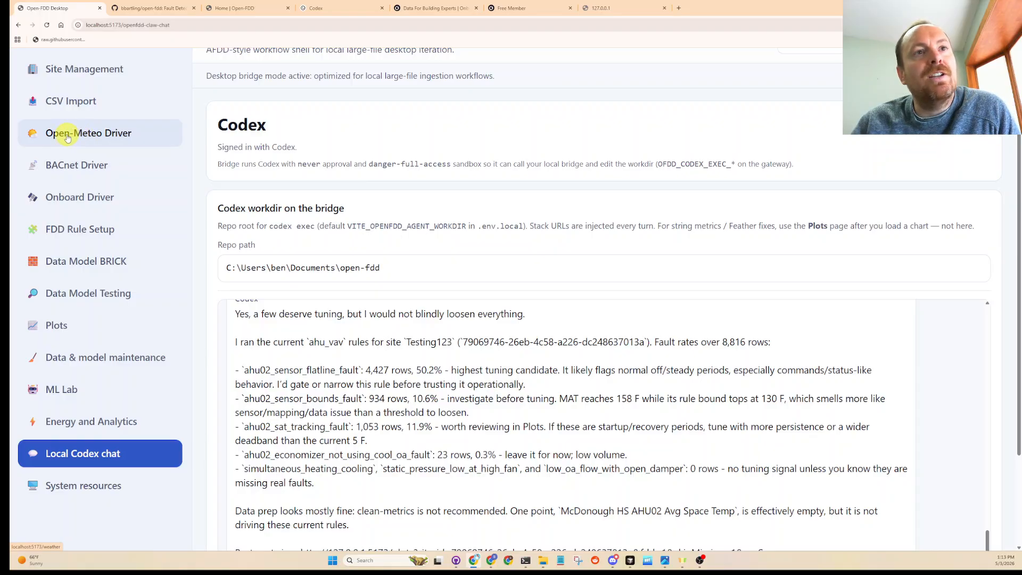
pyautogui.doubleClick(578, 511)
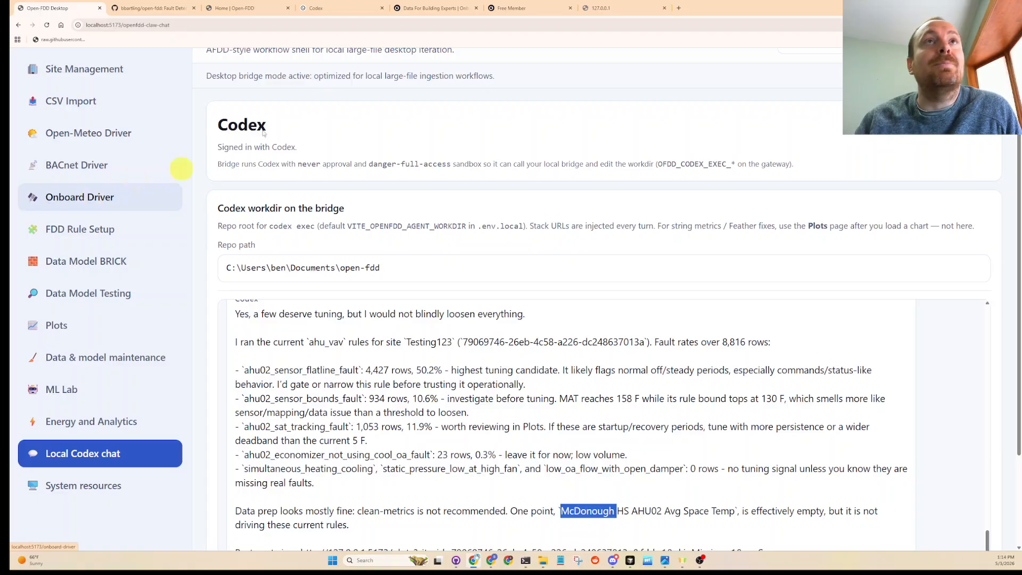
# - Switch to the Onboard website's home page and highlight its headline and tagline about collecting, managing and sharing building data
pyautogui.click(429, 4)
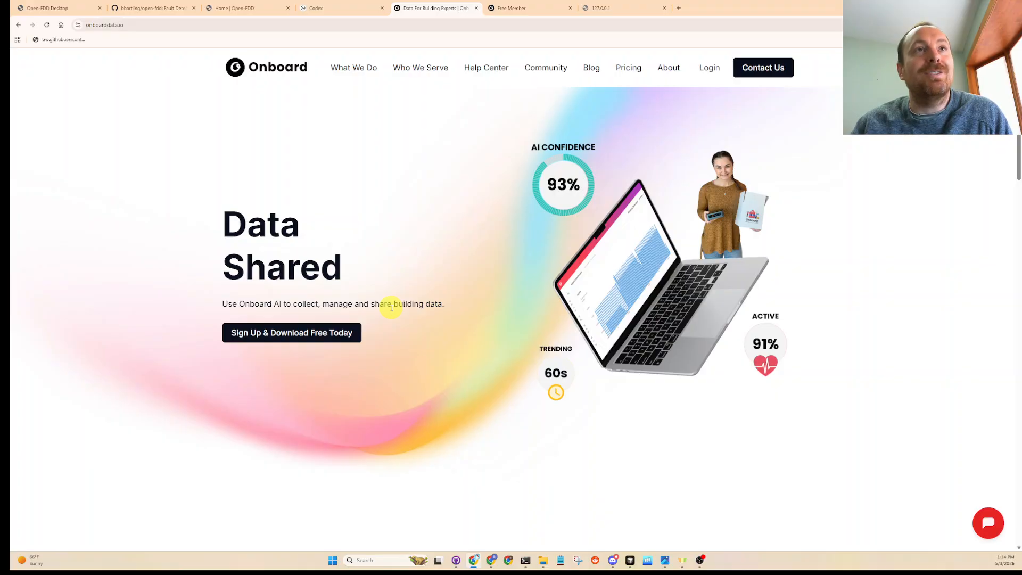
pyautogui.moveTo(456, 308); pyautogui.dragTo(205, 201)
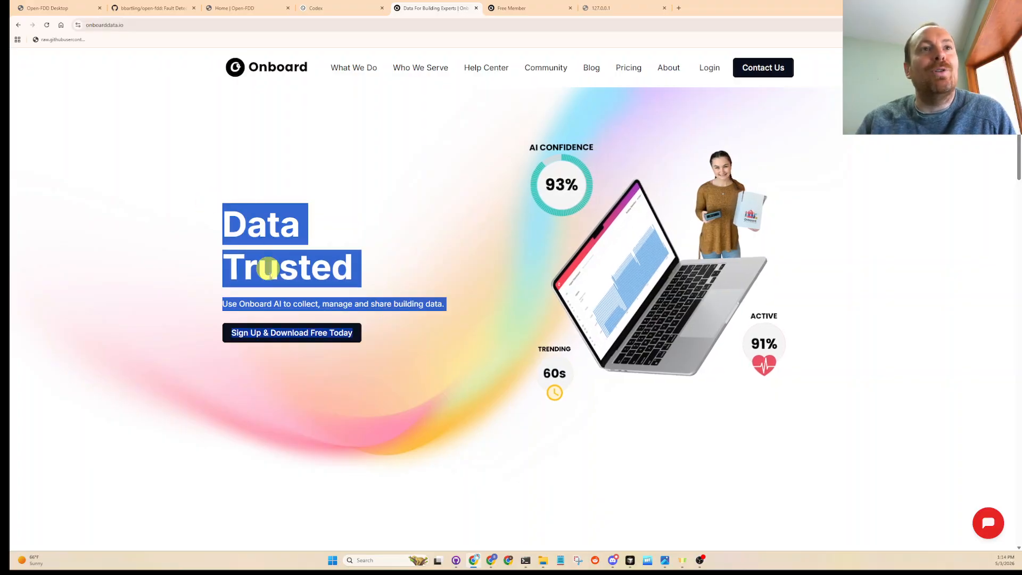
pyautogui.click(270, 272)
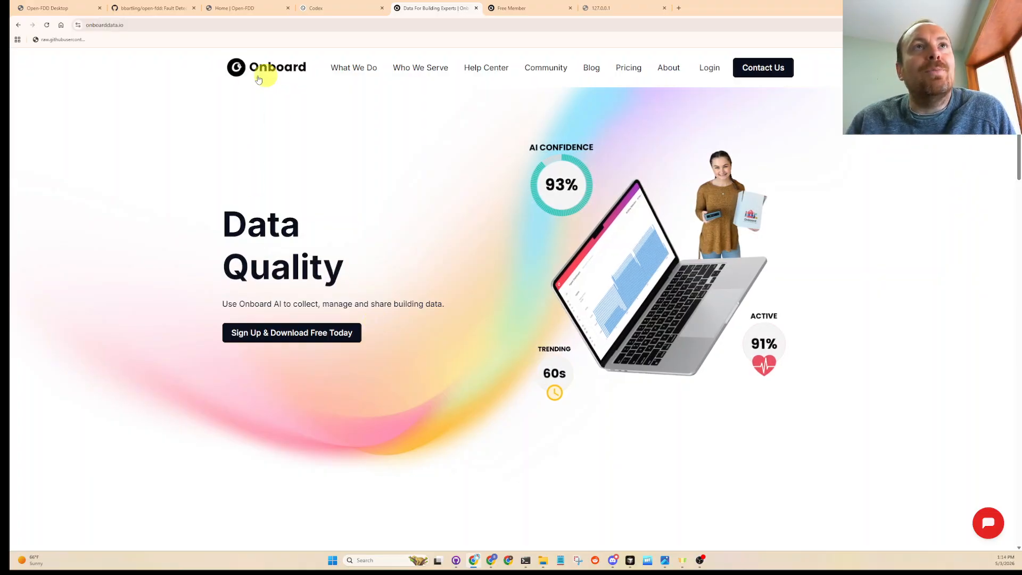
# - View Onboard's Free Member sign-up page, highlighting "Deploy on 1 building for free" and "2 sandbox buildings"
pyautogui.click(509, 9)
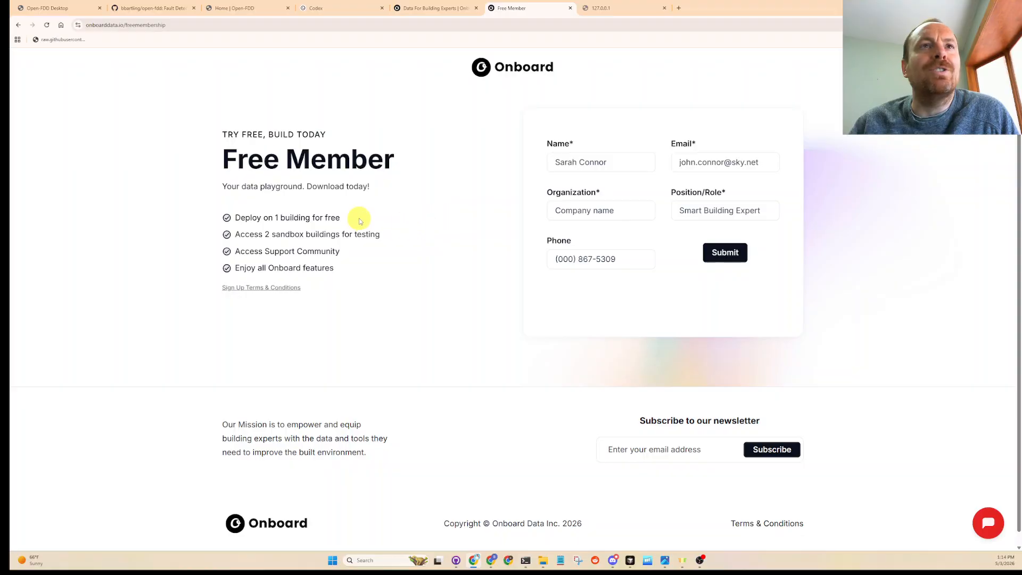
pyautogui.moveTo(360, 218); pyautogui.dragTo(192, 217)
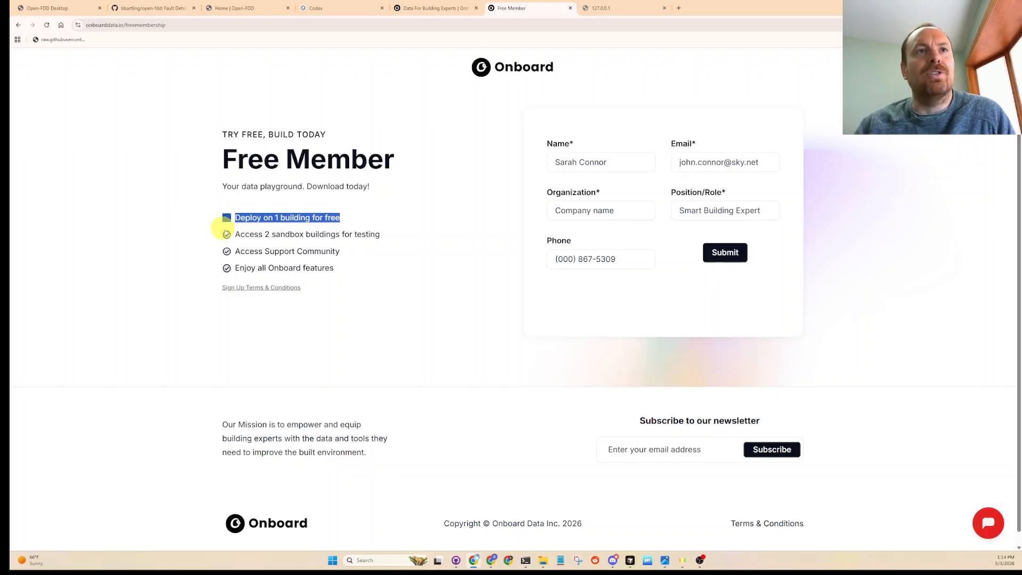
pyautogui.moveTo(266, 234); pyautogui.dragTo(340, 234)
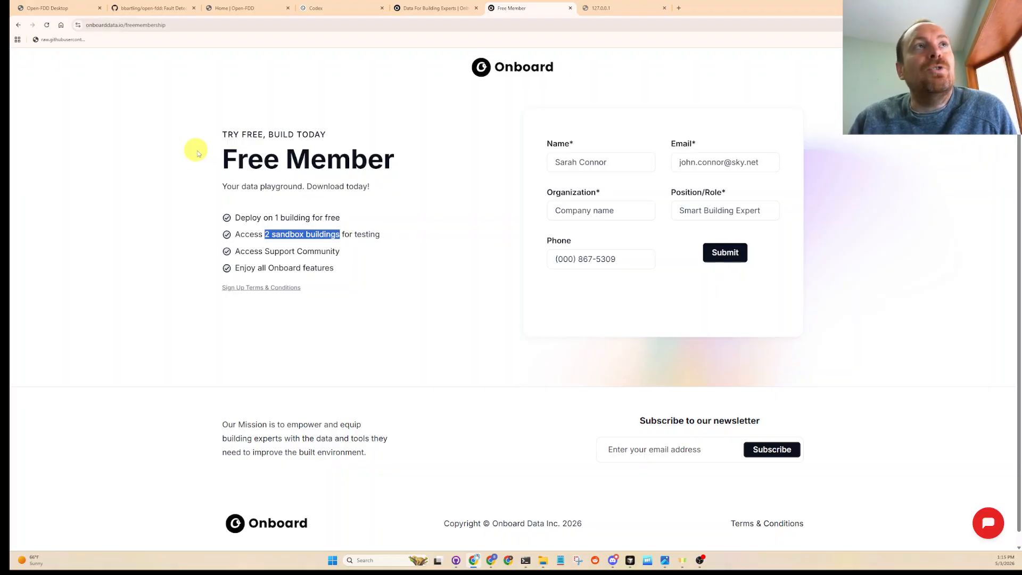
# - Revisit the Open-FDD chat and the Codex Analytics usage page, then return to Onboard's Free Member page and highlight its full benefits list
pyautogui.click(56, 8)
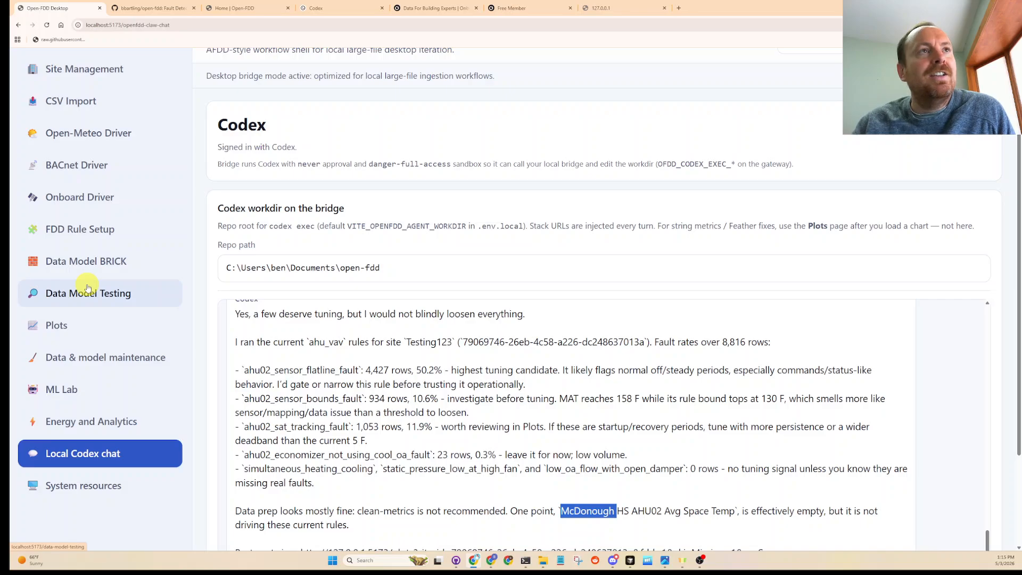
pyautogui.click(347, 9)
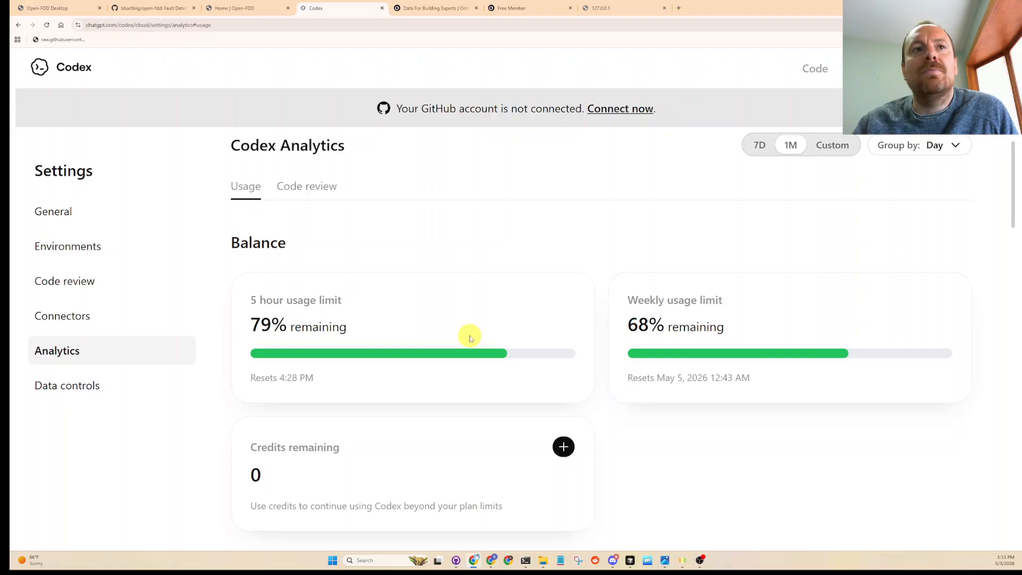
pyautogui.click(428, 8)
pyautogui.click(512, 8)
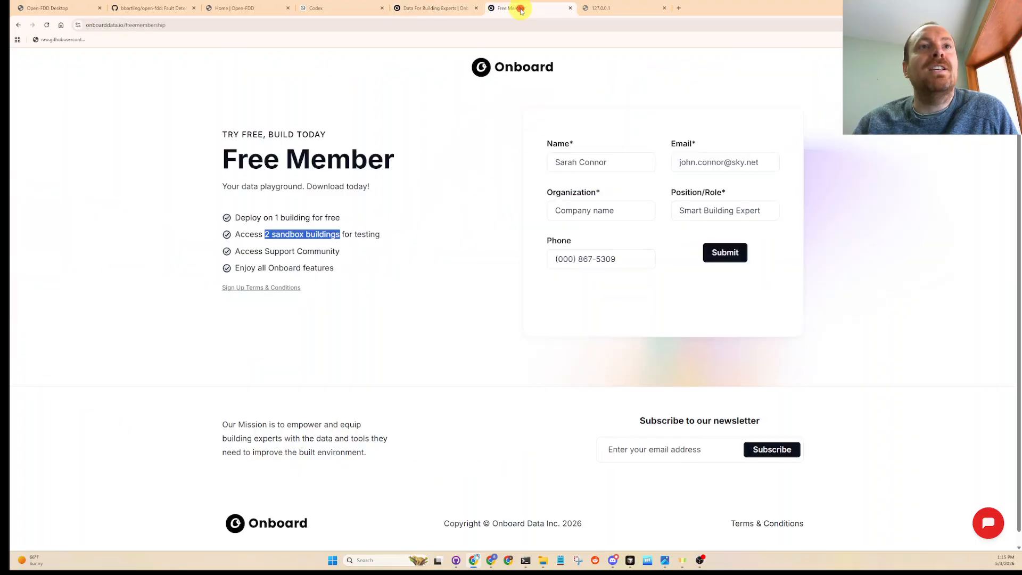
pyautogui.moveTo(341, 270); pyautogui.dragTo(227, 135)
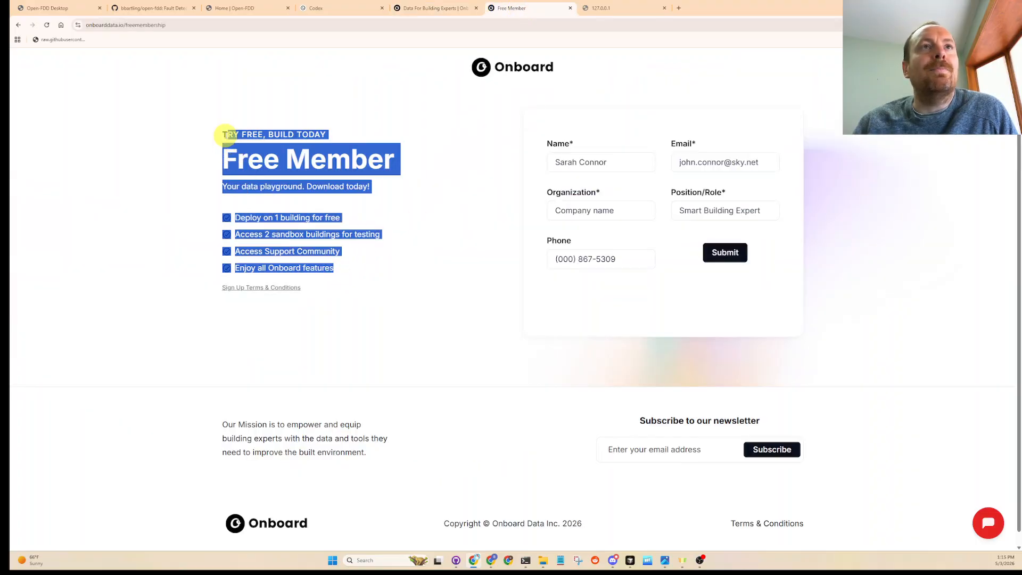
pyautogui.click(168, 207)
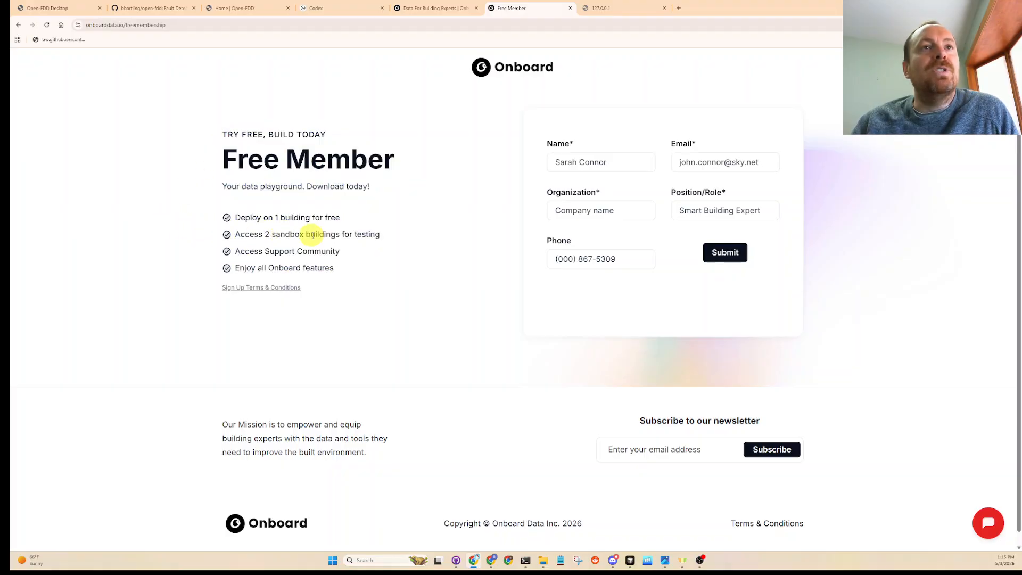